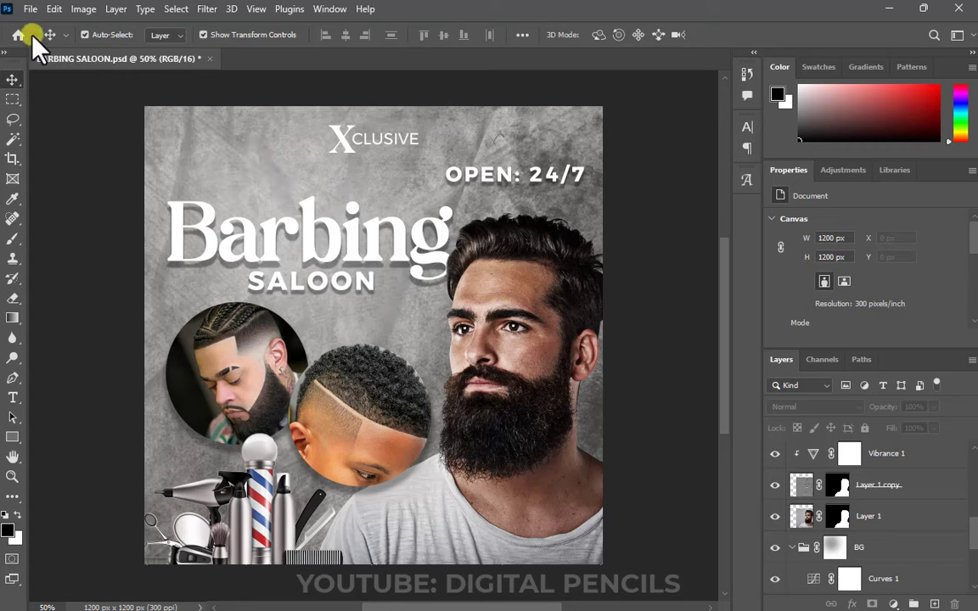
Step: Start a new document and set its size to 4 inches wide by 4 inches high
click(30, 11)
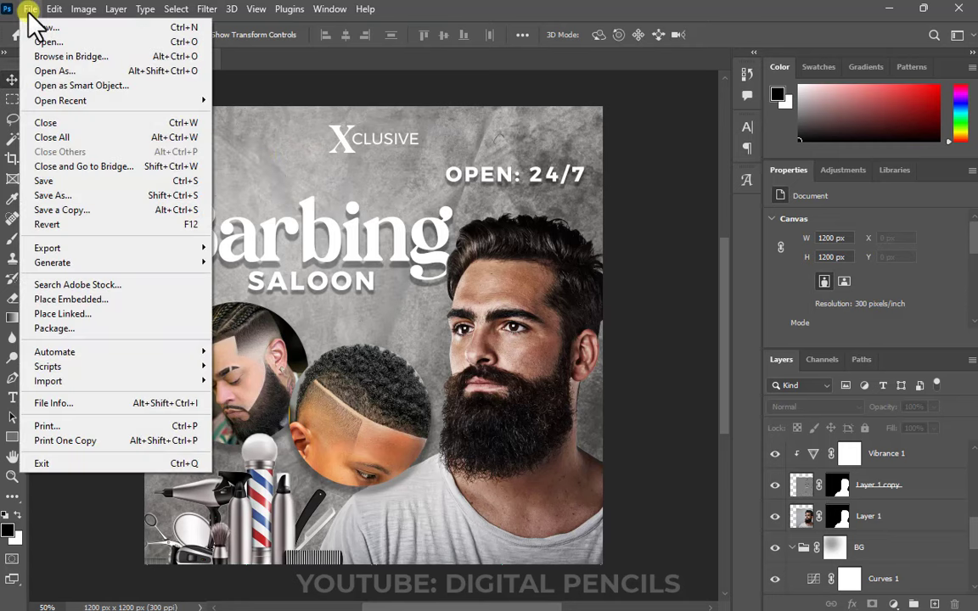
click(32, 28)
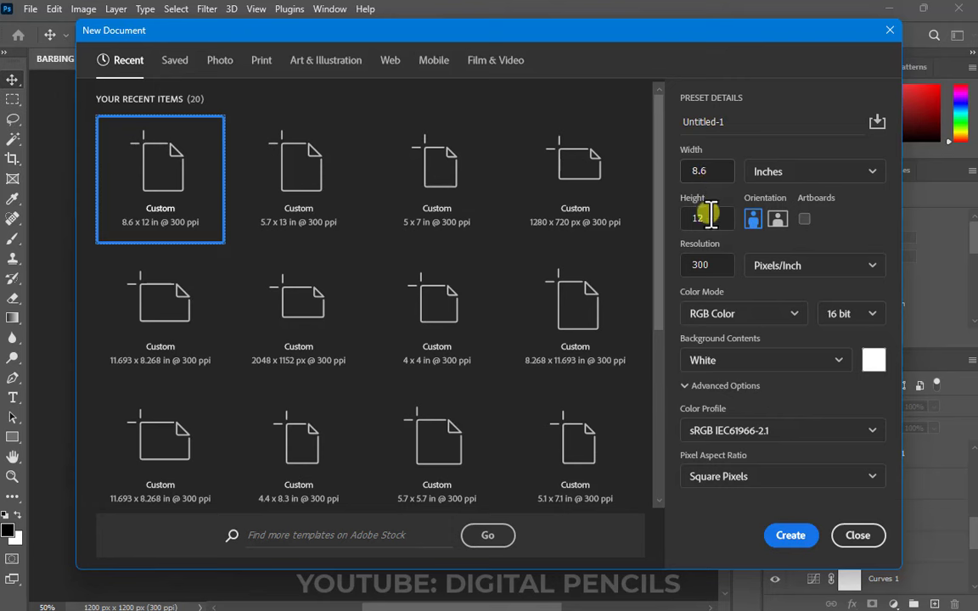
click(779, 173)
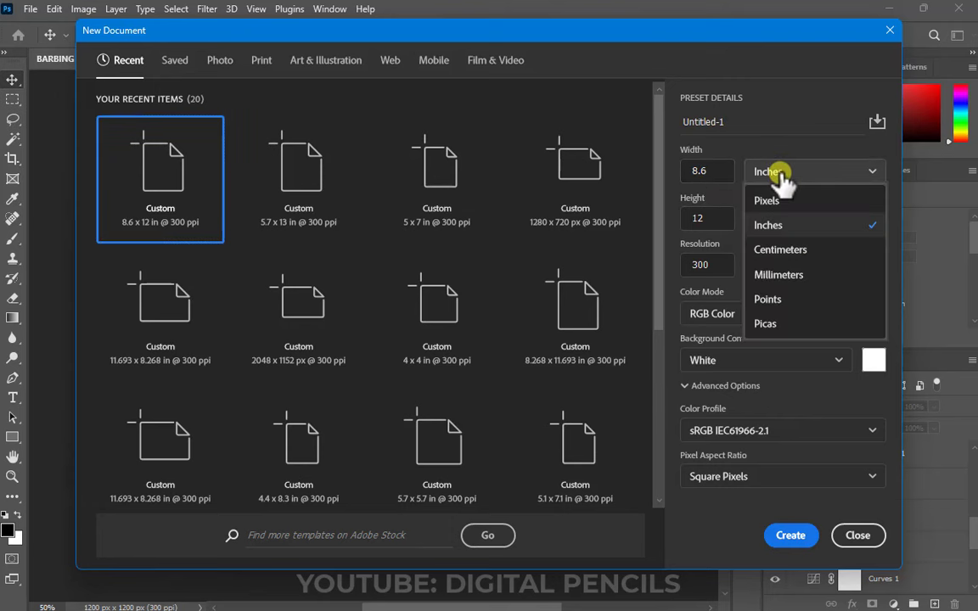
click(786, 235)
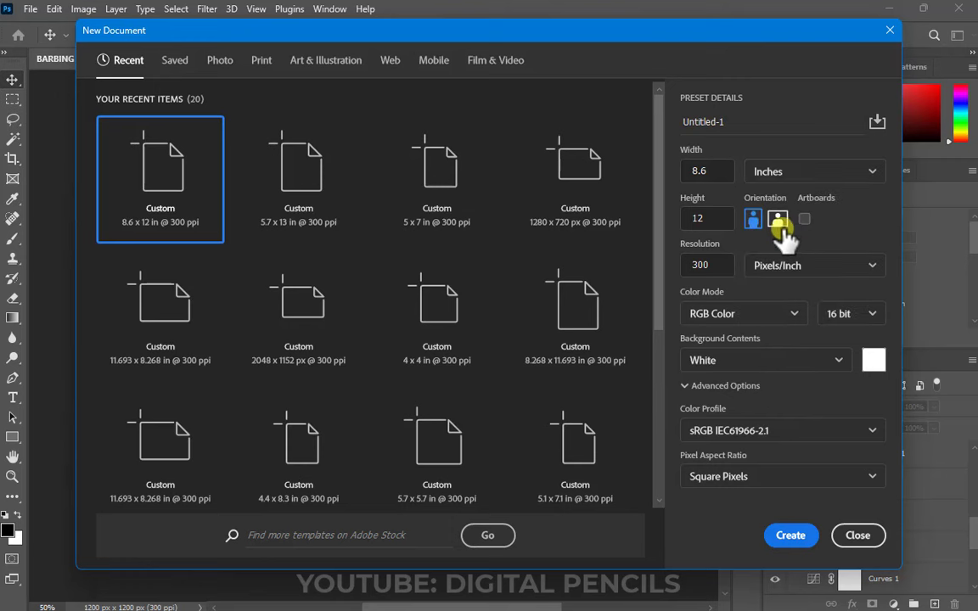
double_click(715, 173)
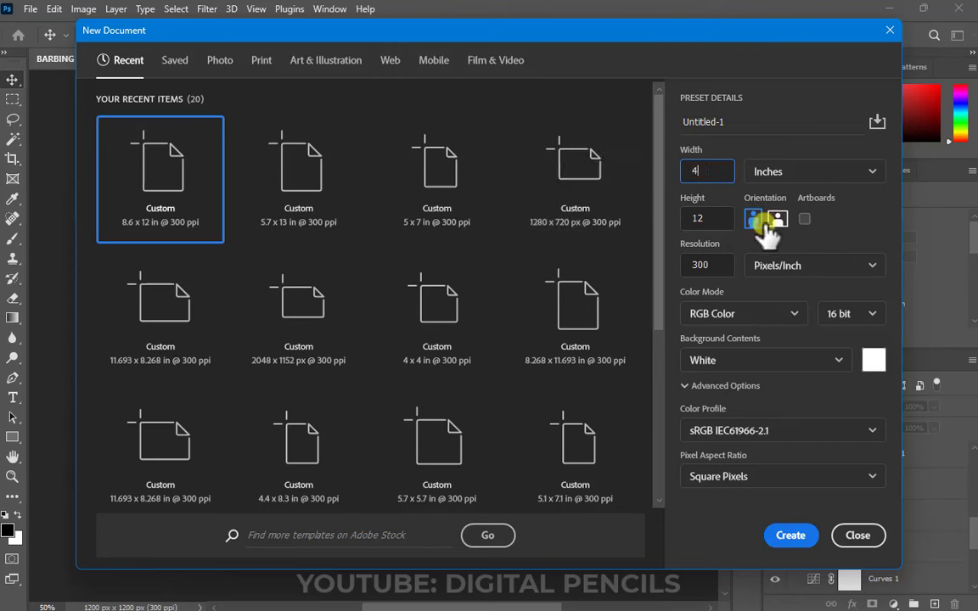
double_click(704, 219)
text(4)
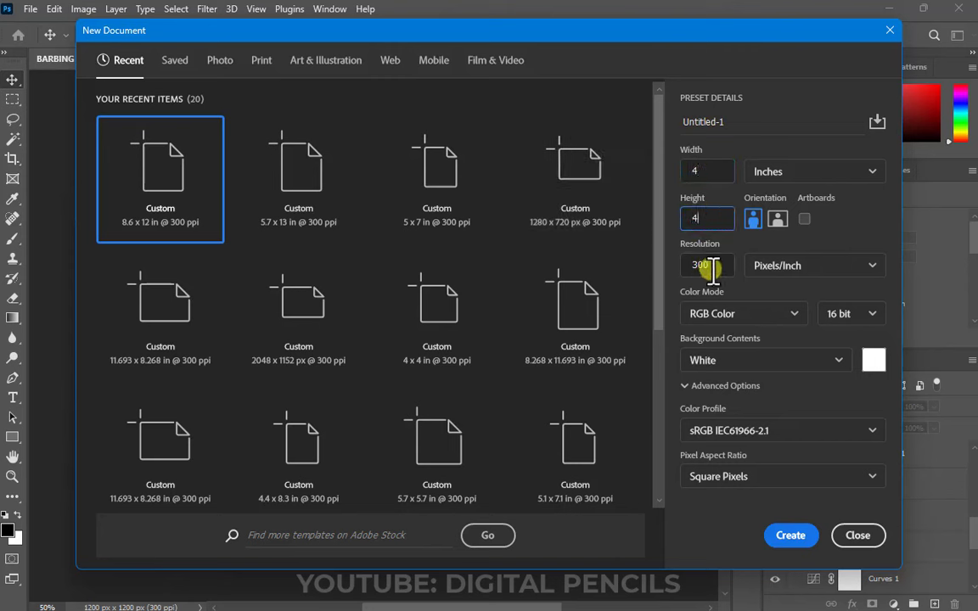
Step: Set the new document's color depth to 16 bit and create it
click(854, 314)
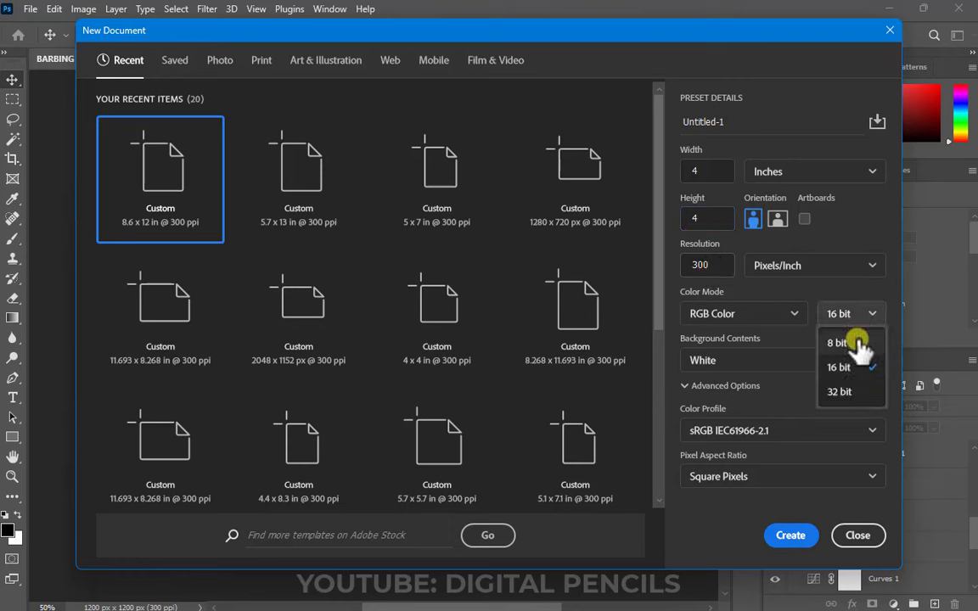
click(859, 343)
click(856, 321)
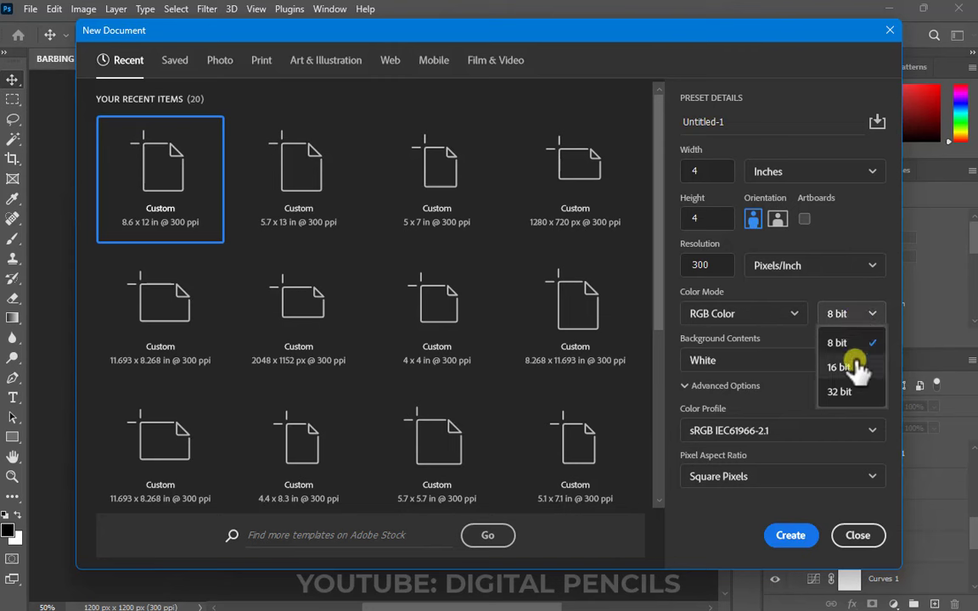
click(855, 367)
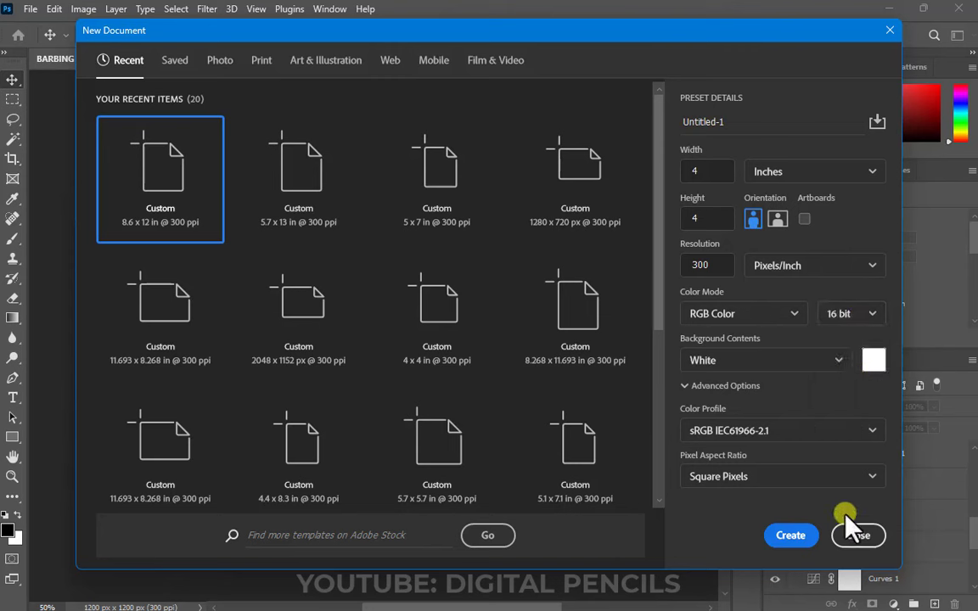
click(789, 537)
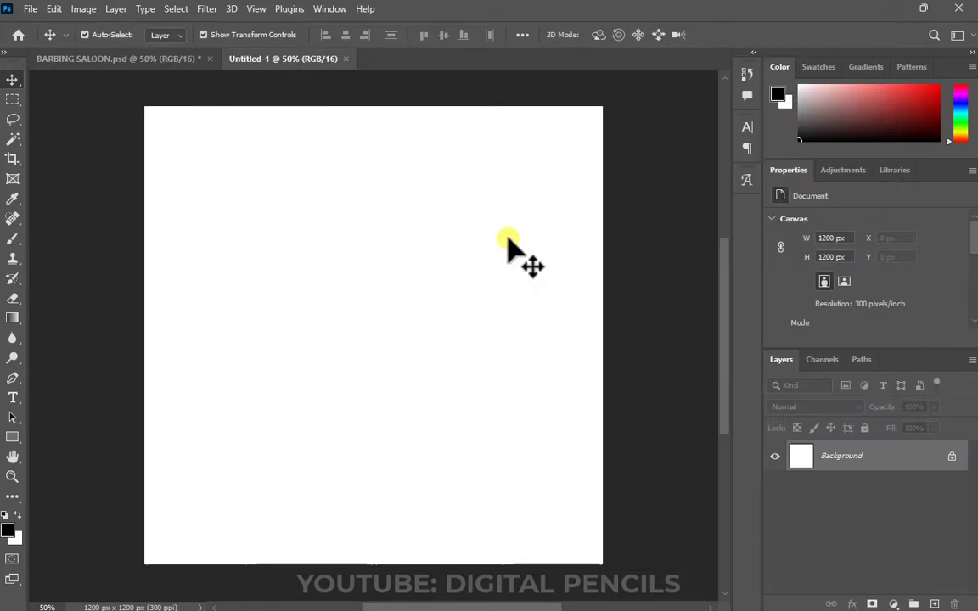
Step: Show the guides in BARBING SALOON.psd to examine the flyer's margins
click(82, 60)
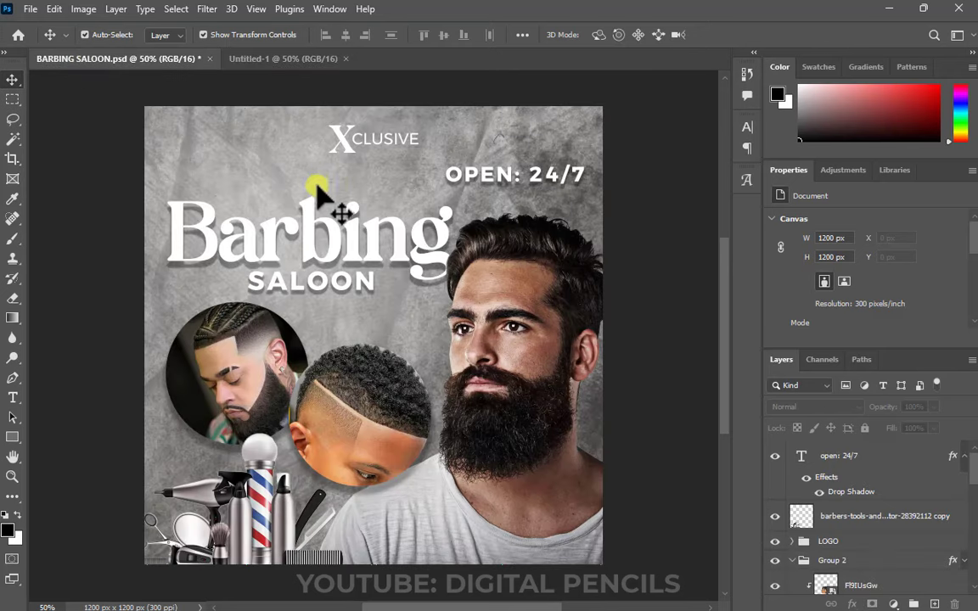
key(ctrl+semicolon)
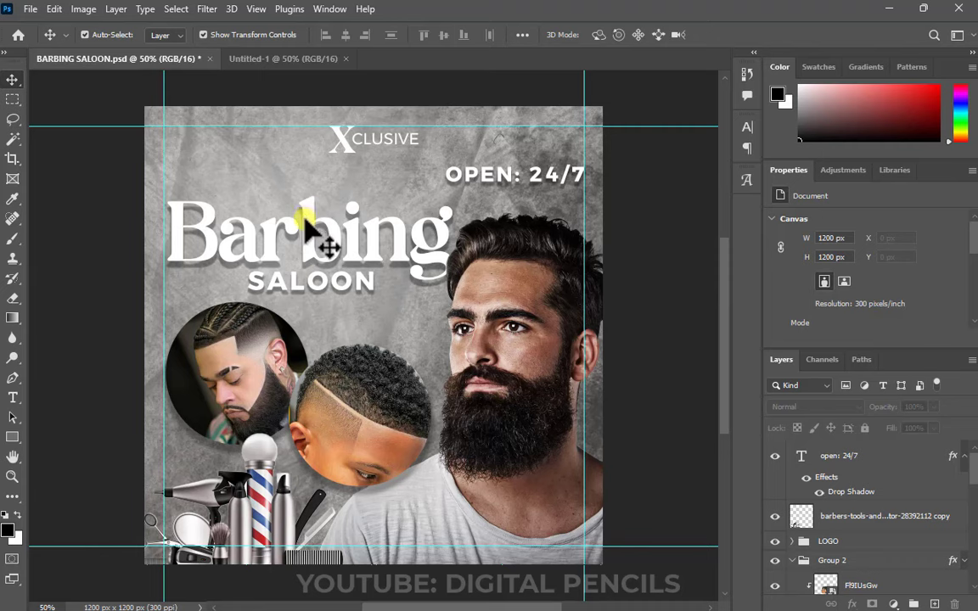
Step: Start a new guide layout for the blank Untitled-1 document
click(260, 58)
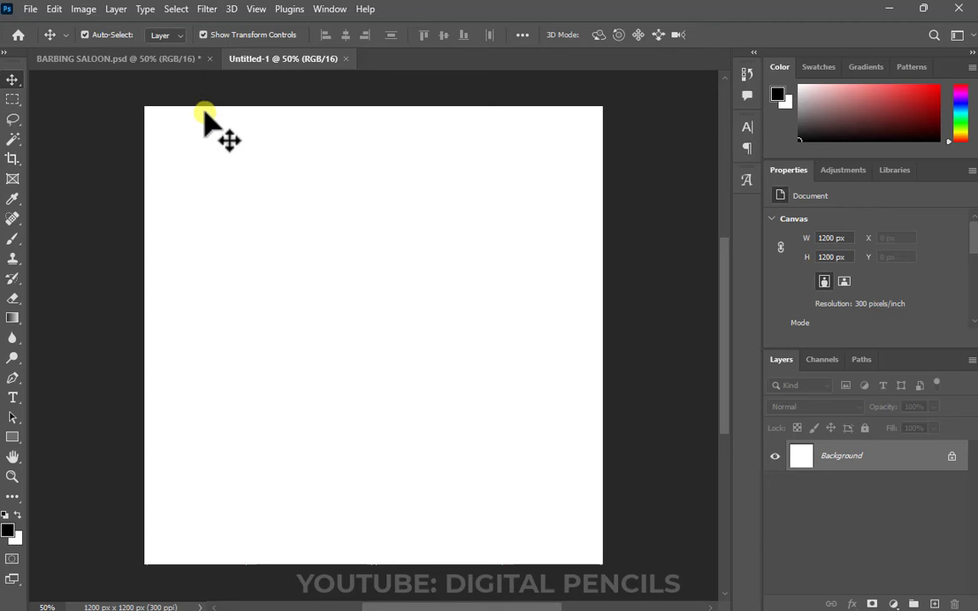
click(256, 10)
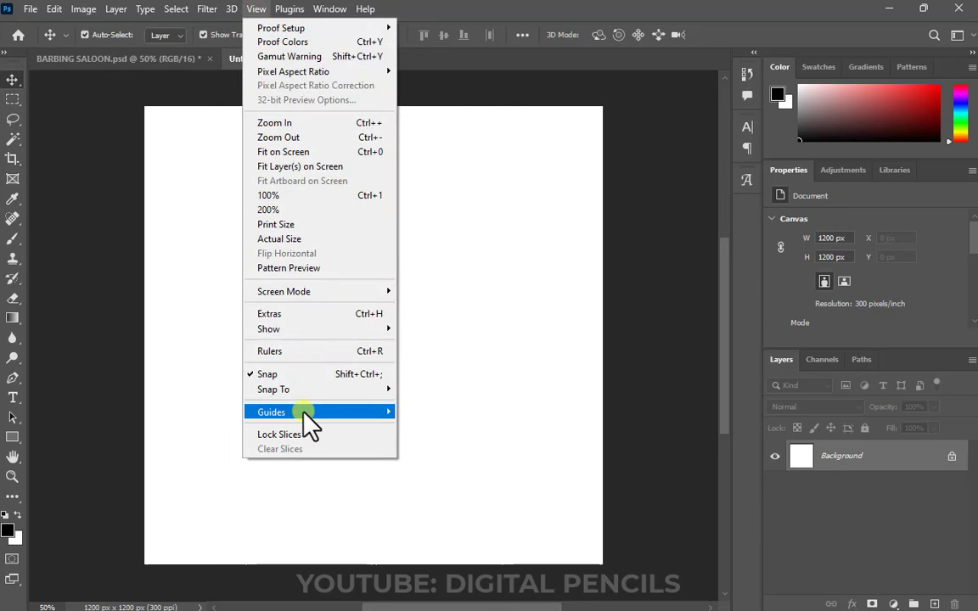
mouse_move(305, 415)
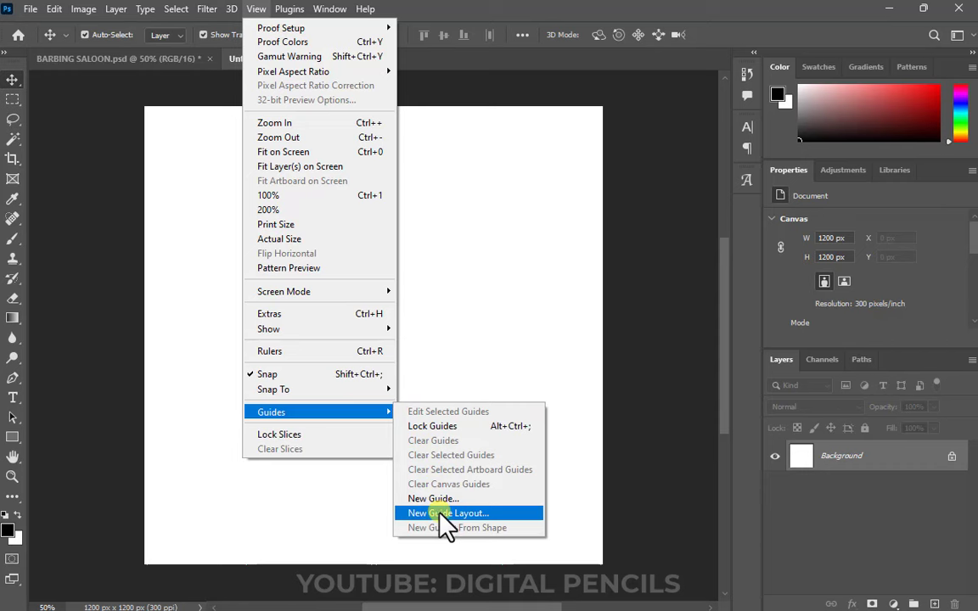
click(439, 512)
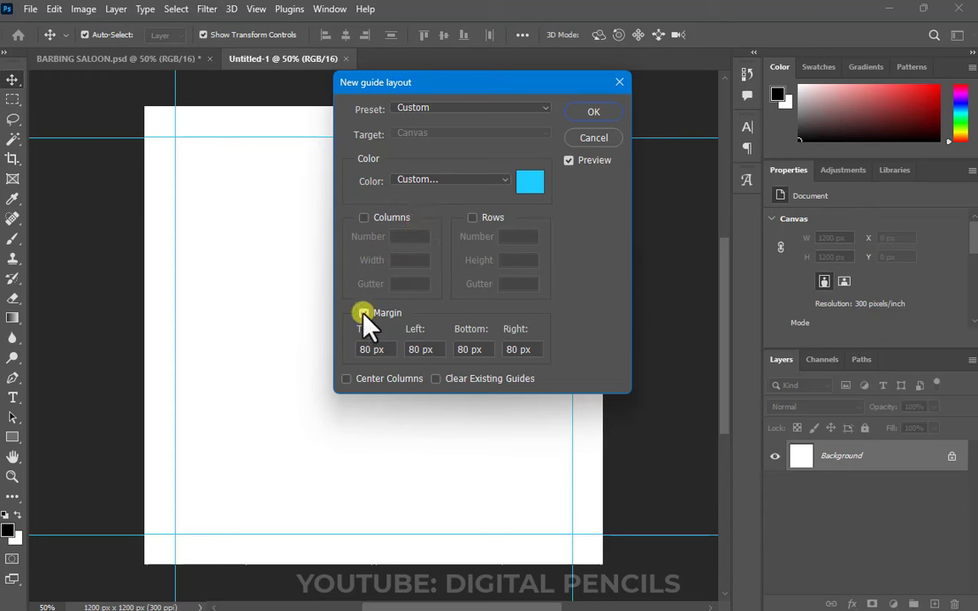
click(362, 220)
click(472, 218)
click(364, 218)
click(473, 218)
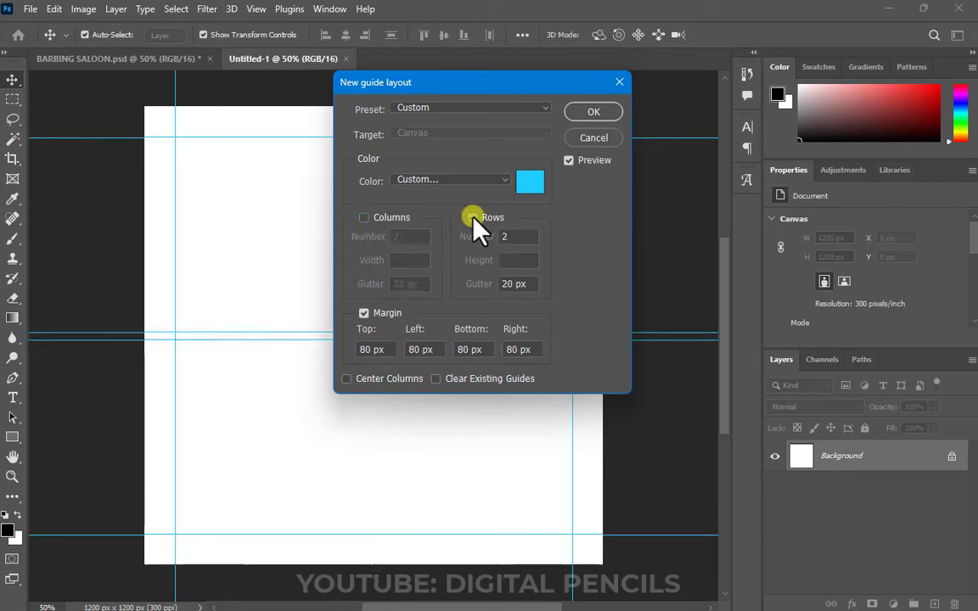
Step: Set the guide layout's top, left, bottom and right margins to 50 px each and apply it
click(365, 314)
drag(386, 348, 365, 354)
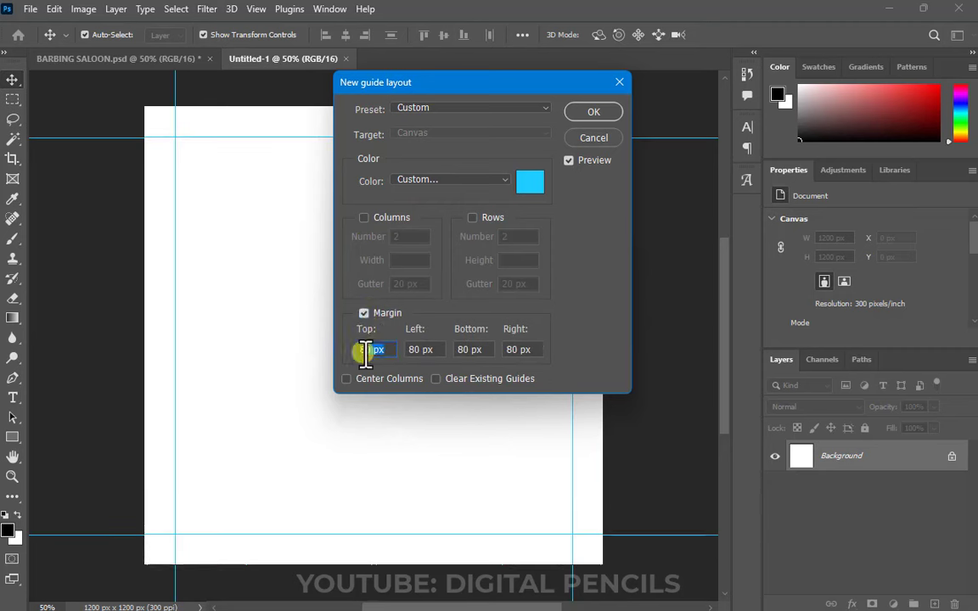
text(50)
key(Tab)
text(50)
key(Tab)
text(50)
key(Tab)
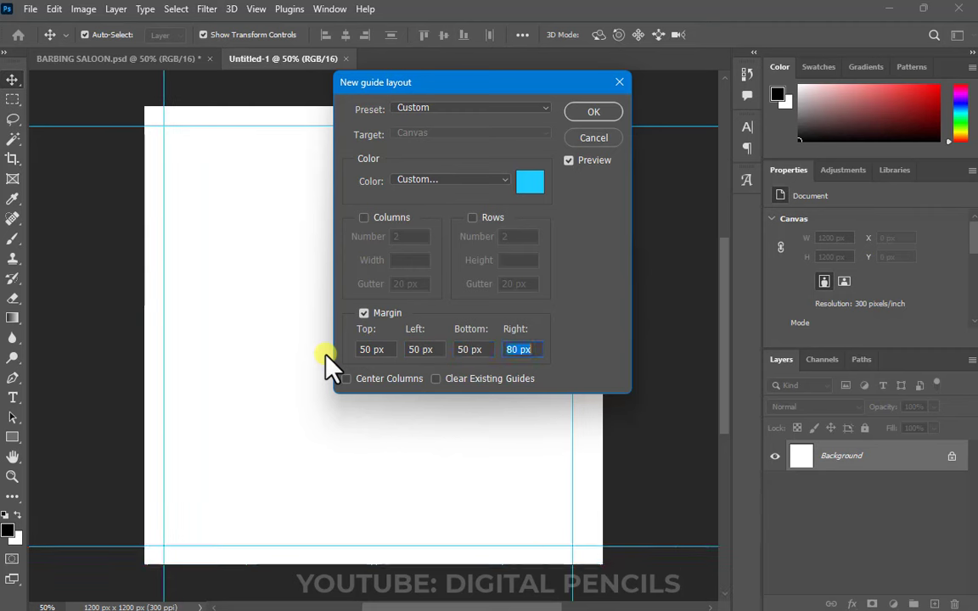
text(50)
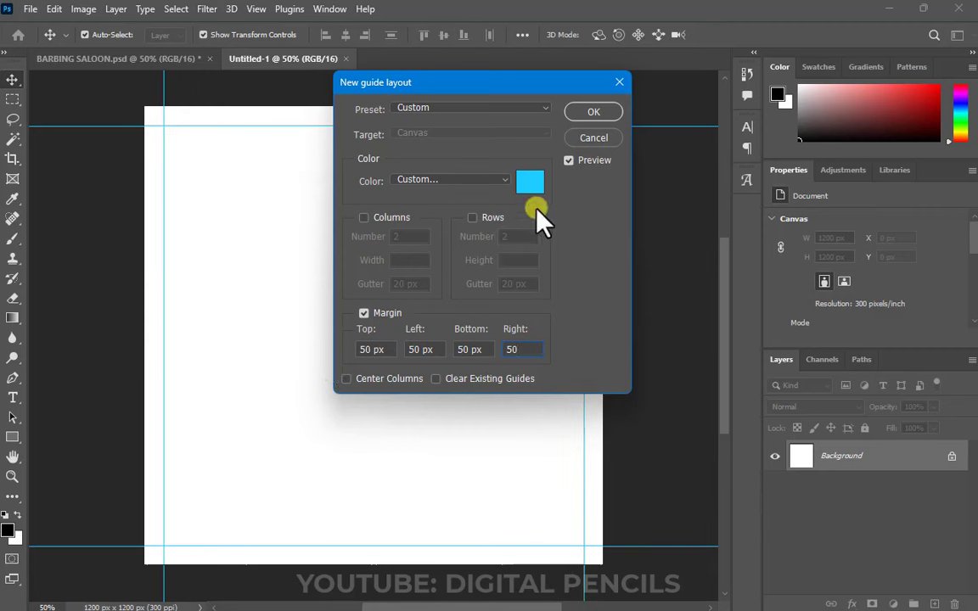
click(586, 111)
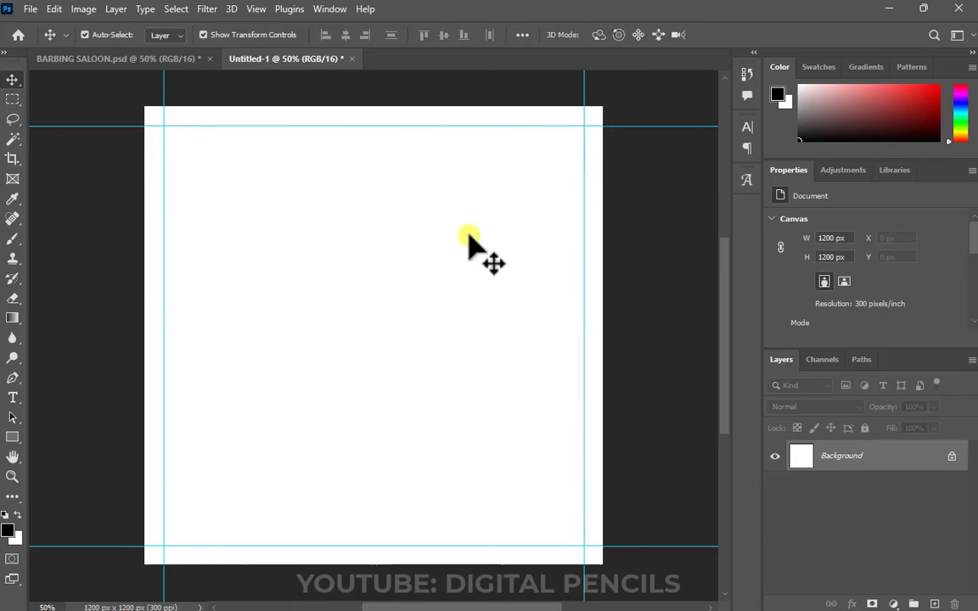
Step: Switch to File Explorer and preview the background texture images in the IMAGES folder
key(alt+Tab)
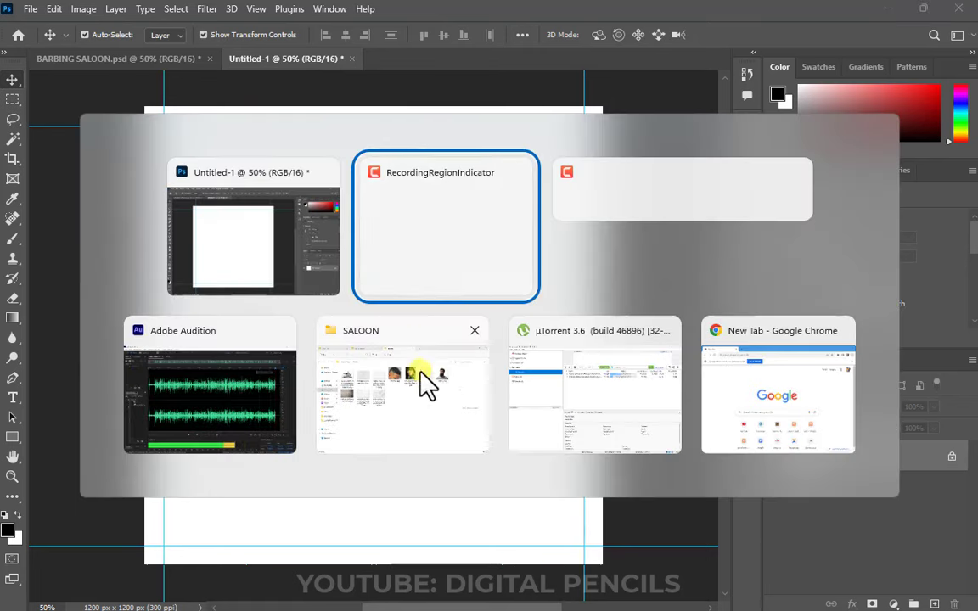
click(395, 403)
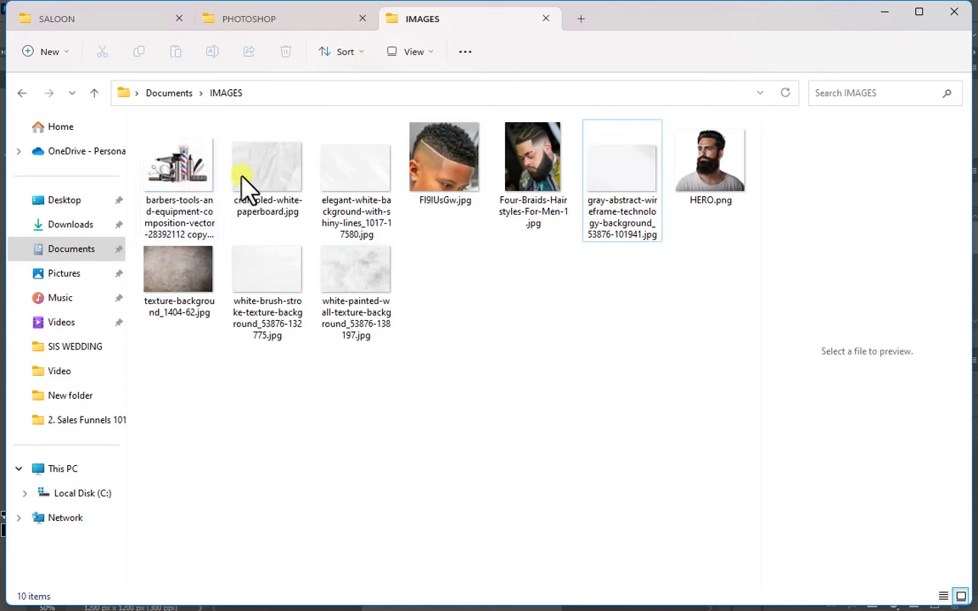
click(626, 183)
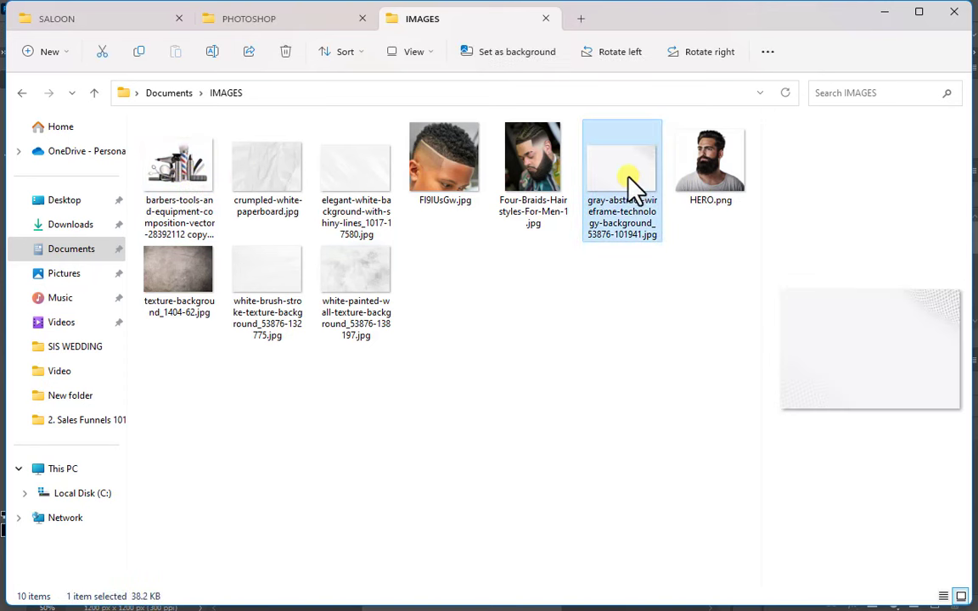
click(378, 177)
click(270, 293)
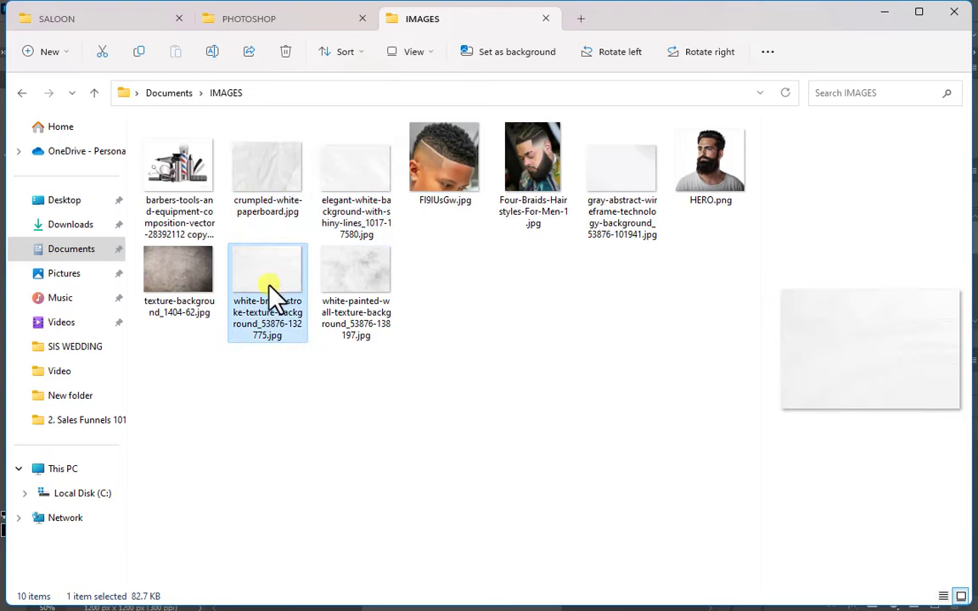
click(197, 288)
Step: Switch to Photoshop and examine the texture layers in the BG group of BARBING SALOON.psd
key(alt+Tab)
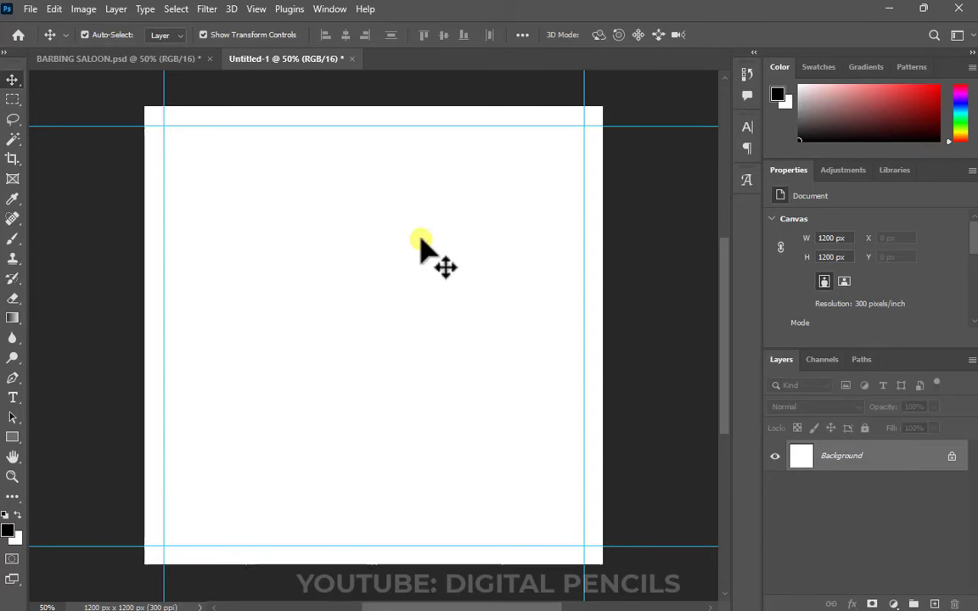
click(152, 60)
scroll(853, 505, down, 2)
scroll(858, 501, down, 3)
scroll(869, 492, up, 3)
scroll(868, 497, down, 3)
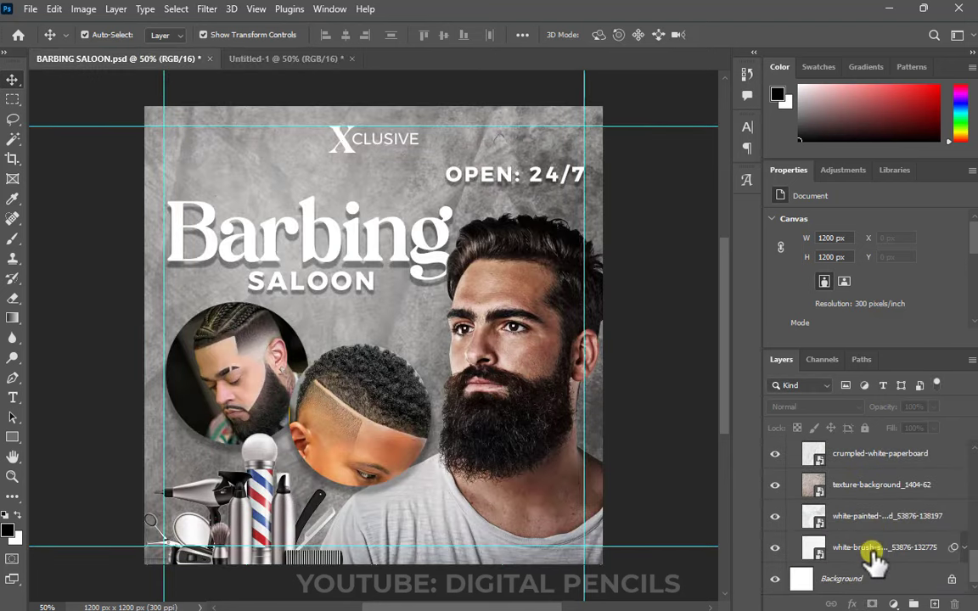
click(874, 550)
click(873, 513)
click(875, 483)
click(874, 459)
scroll(872, 465, up, 1)
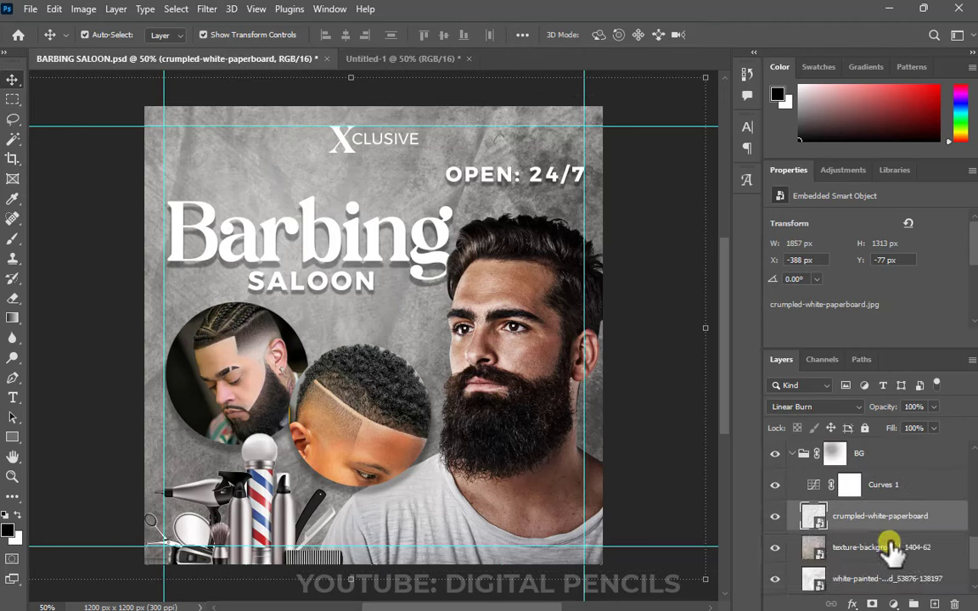
scroll(890, 548, down, 1)
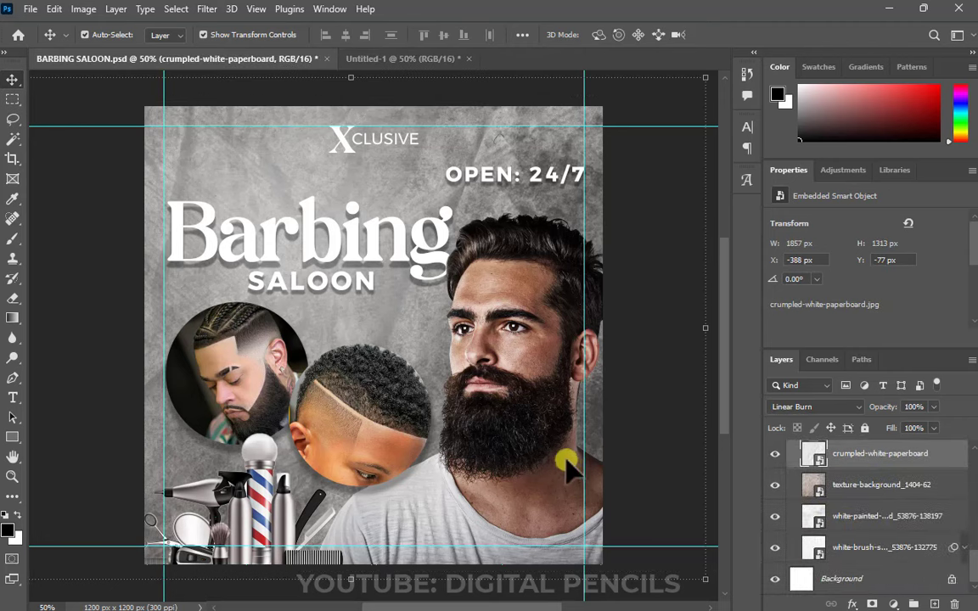
Step: Place white-brush-stroke-texture-background_53876-132775.jpg from the IMAGES folder into Untitled-1 and enlarge it to cover the canvas
click(386, 58)
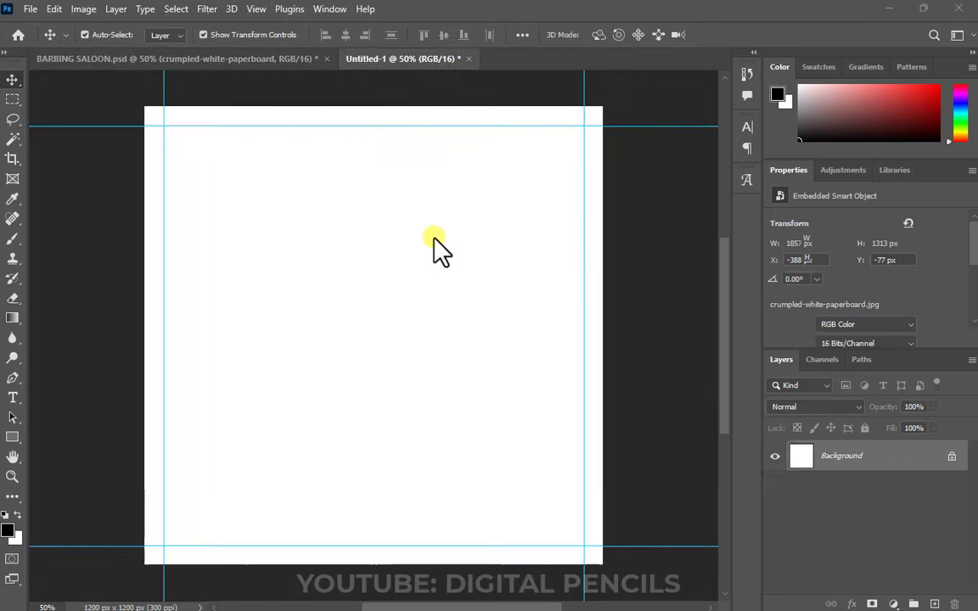
key(alt+Tab)
click(527, 263)
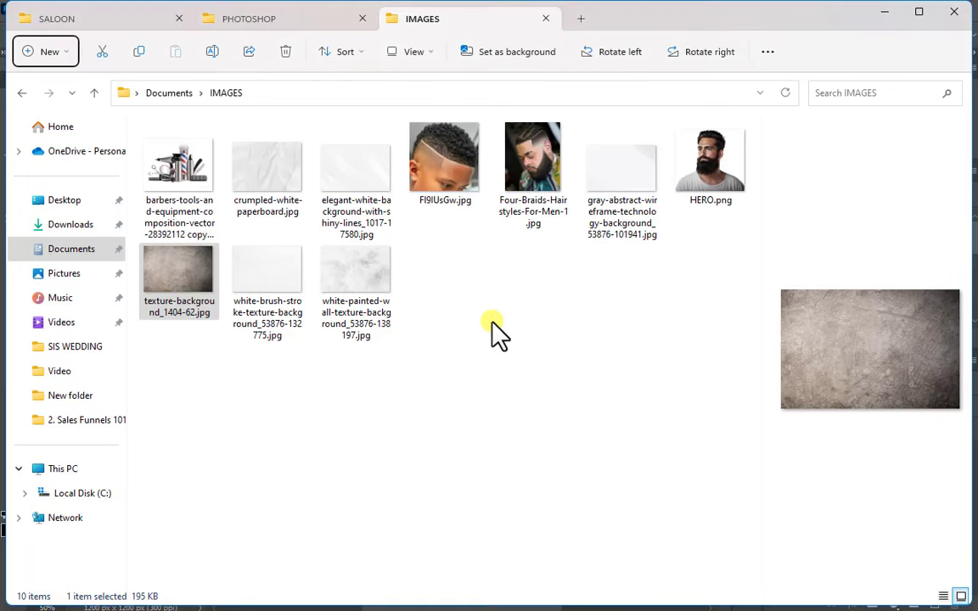
click(278, 285)
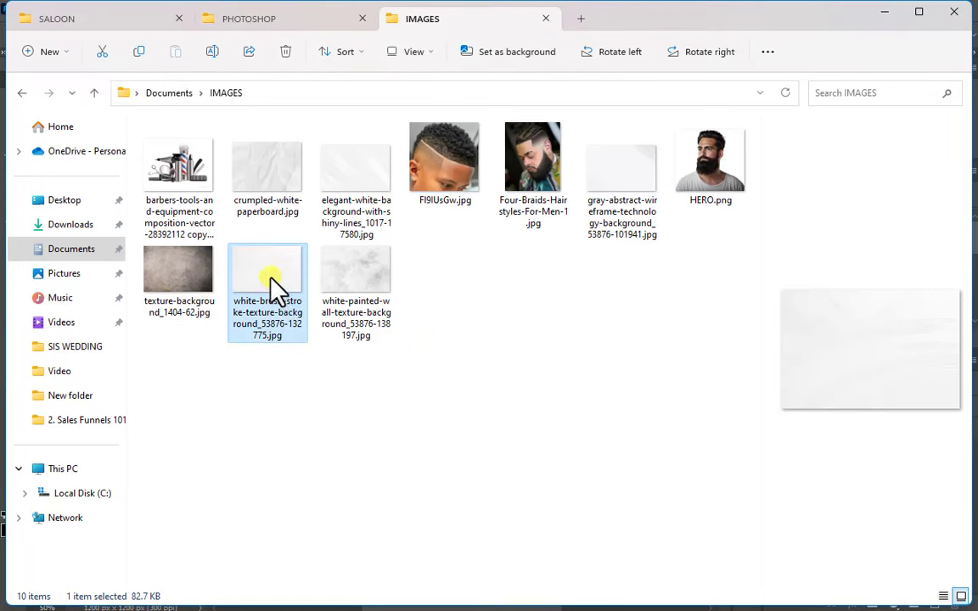
drag(271, 275, 462, 330)
key(alt+Tab)
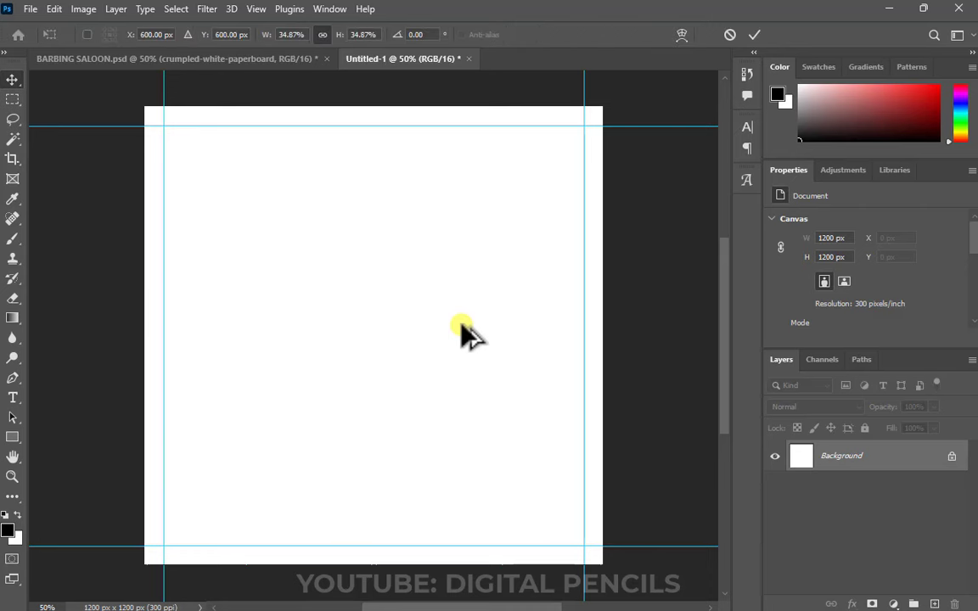
drag(144, 183, 28, 74)
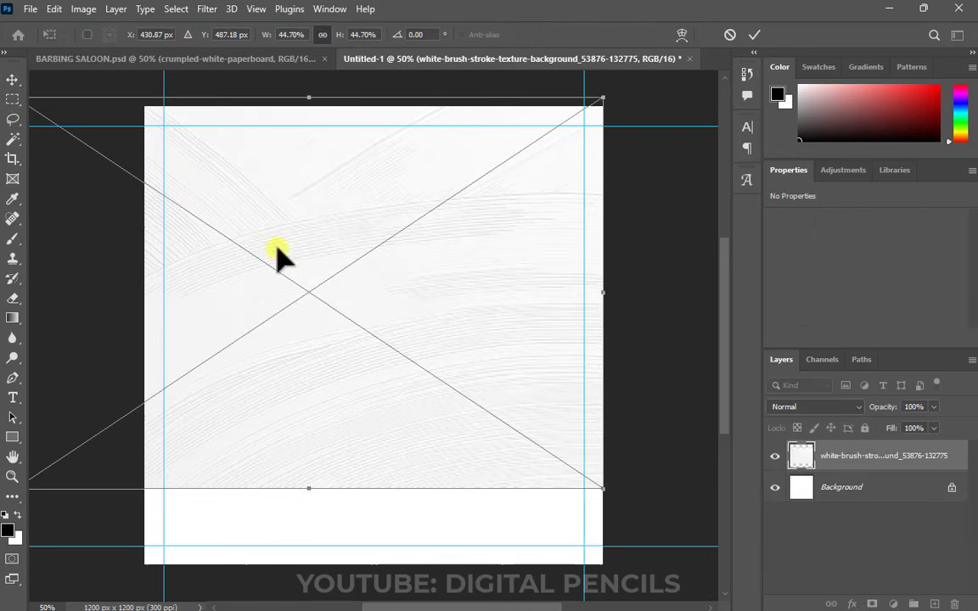
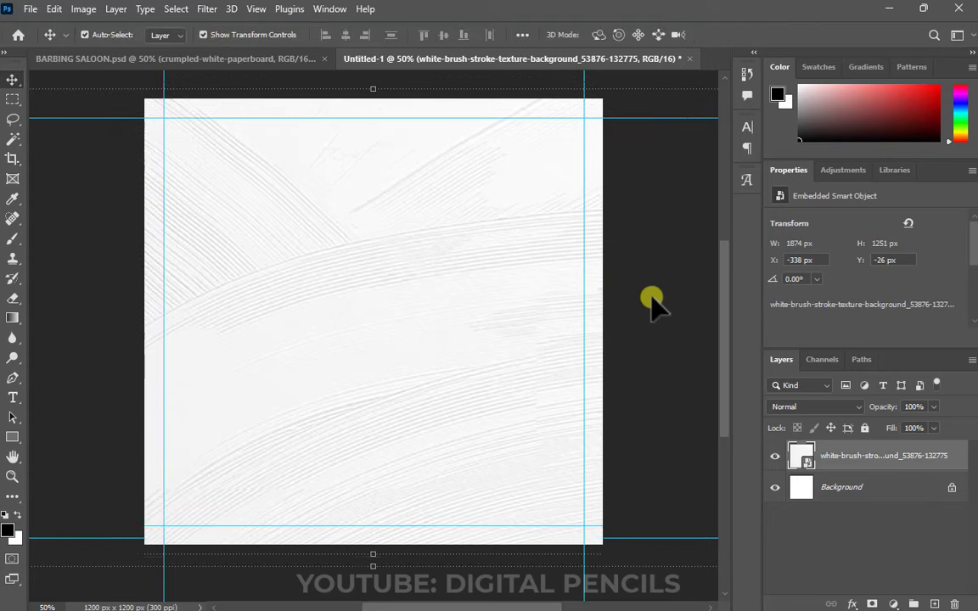
Step: Place crumpled-white-paperboard.jpg from the IMAGES folder into Untitled-1 and enlarge it to about 44% to cover the canvas
key(alt+Tab)
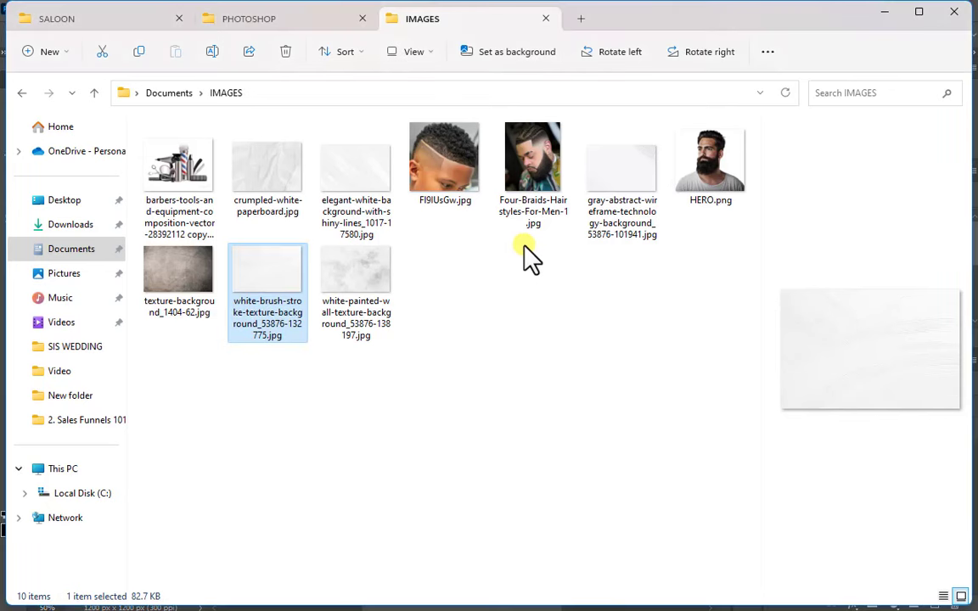
click(287, 208)
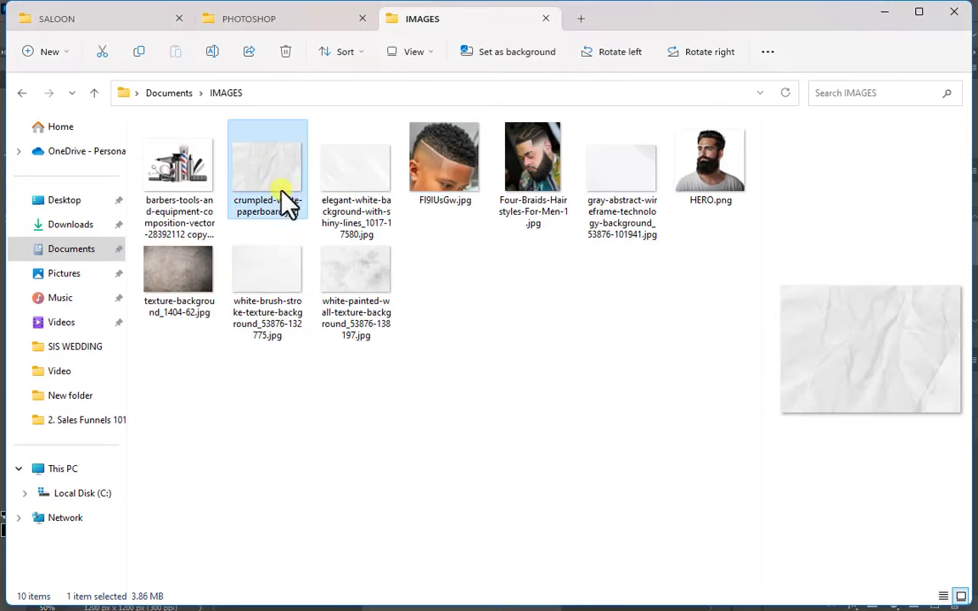
drag(280, 179, 468, 351)
key(alt+Tab)
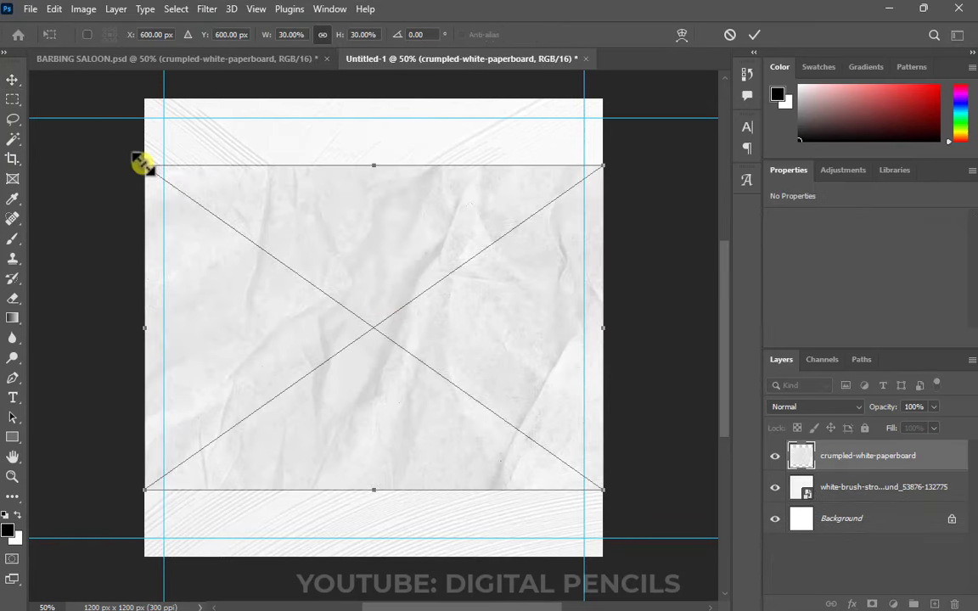
drag(143, 165, 31, 108)
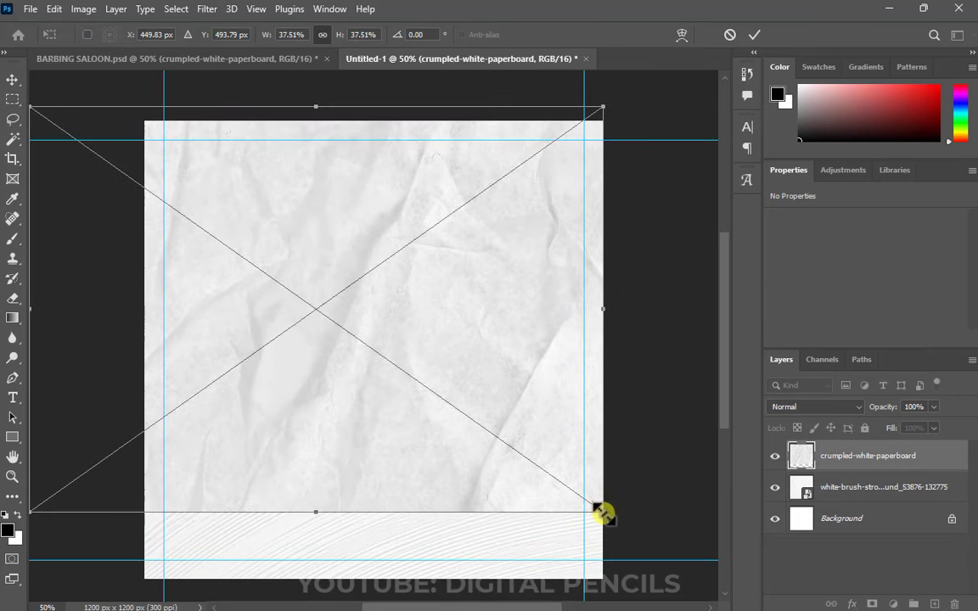
drag(602, 513, 707, 569)
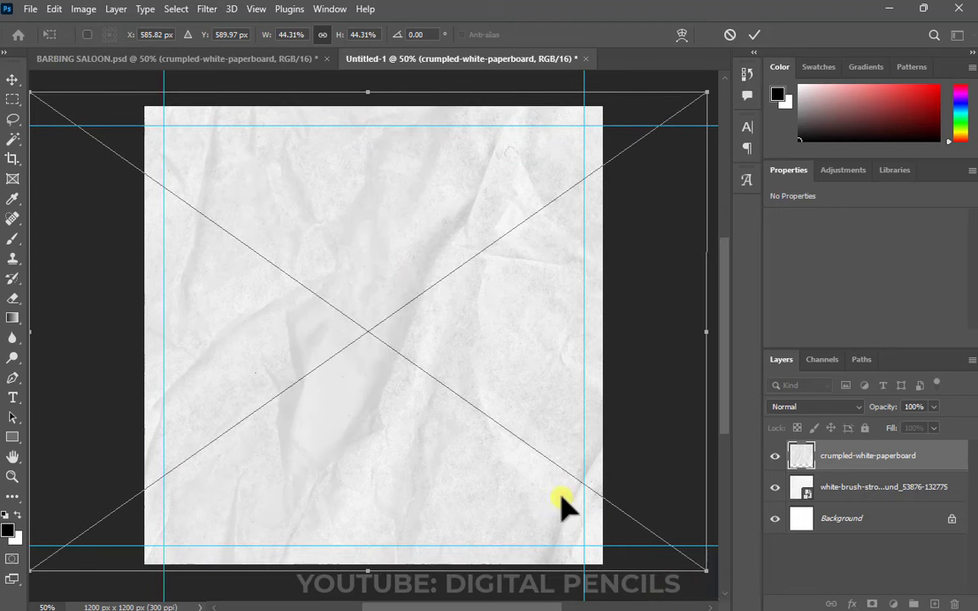
drag(528, 232, 505, 235)
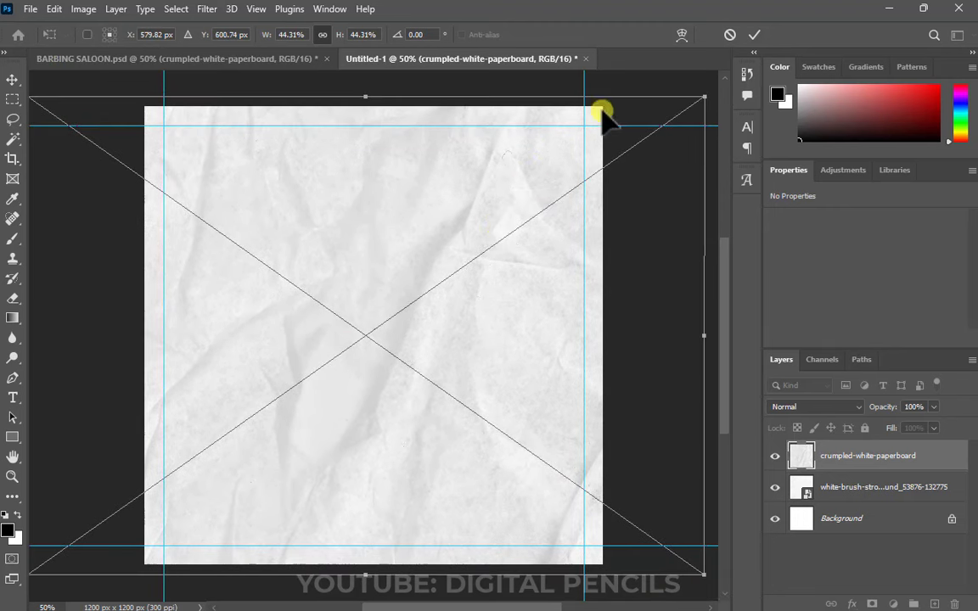
click(756, 34)
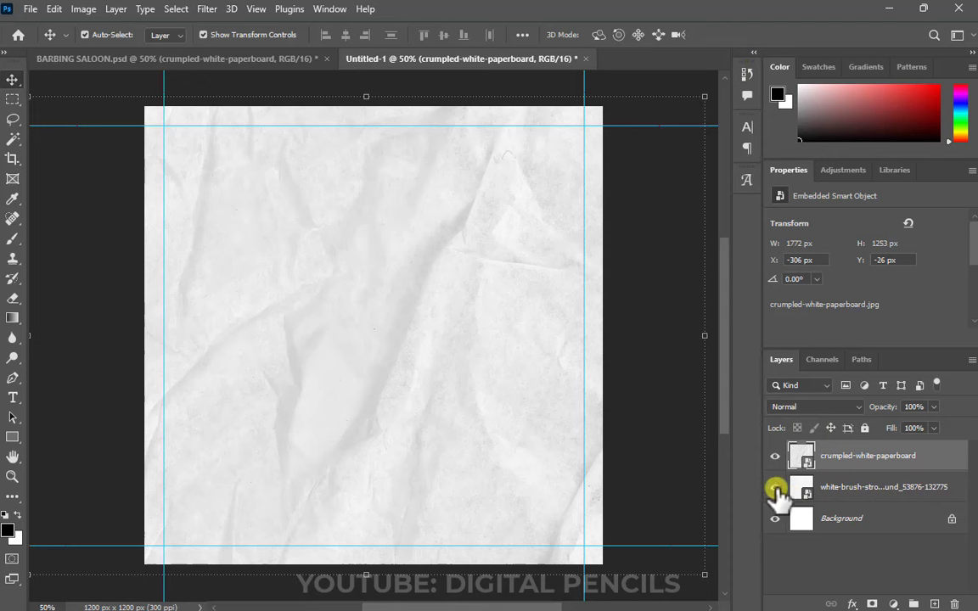
Step: Compare the crumpled paperboard and white brush stroke layers by hiding and showing the upper one
click(831, 497)
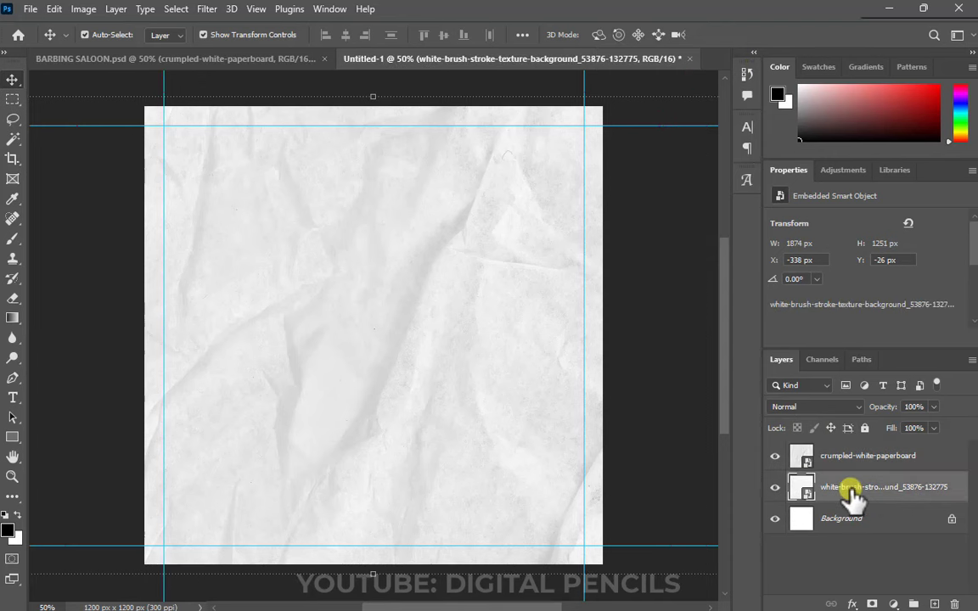
click(774, 457)
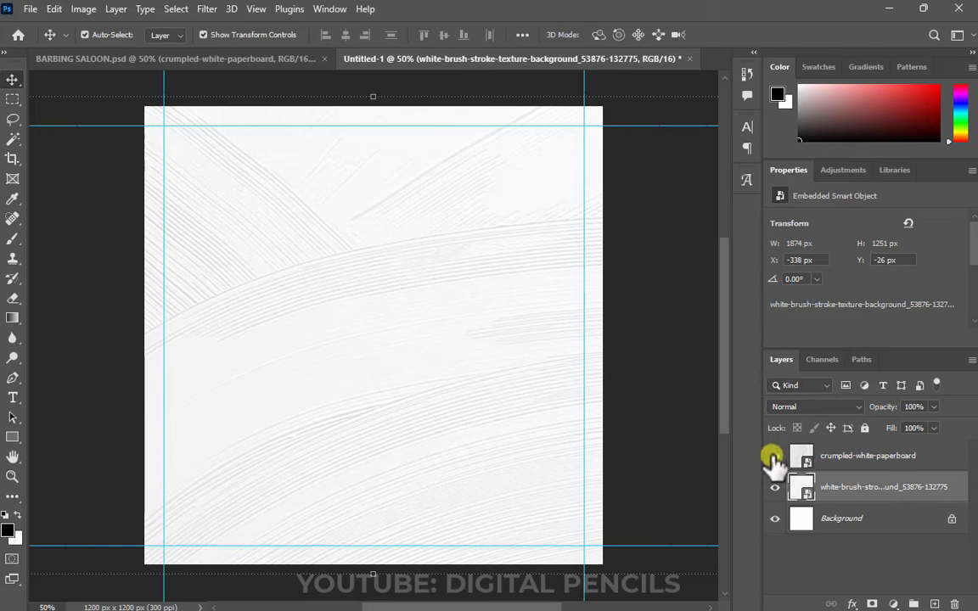
click(774, 457)
click(846, 459)
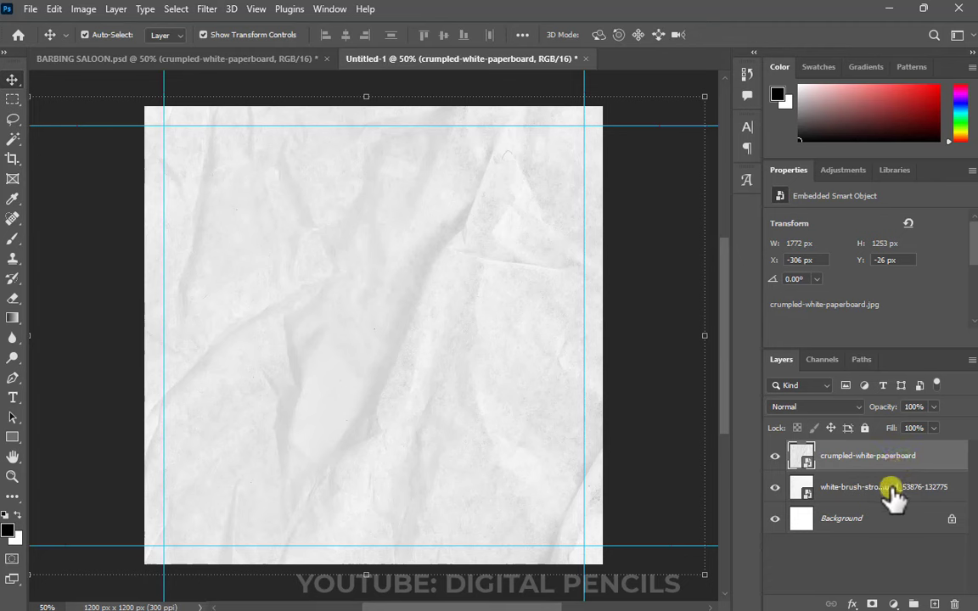
click(855, 493)
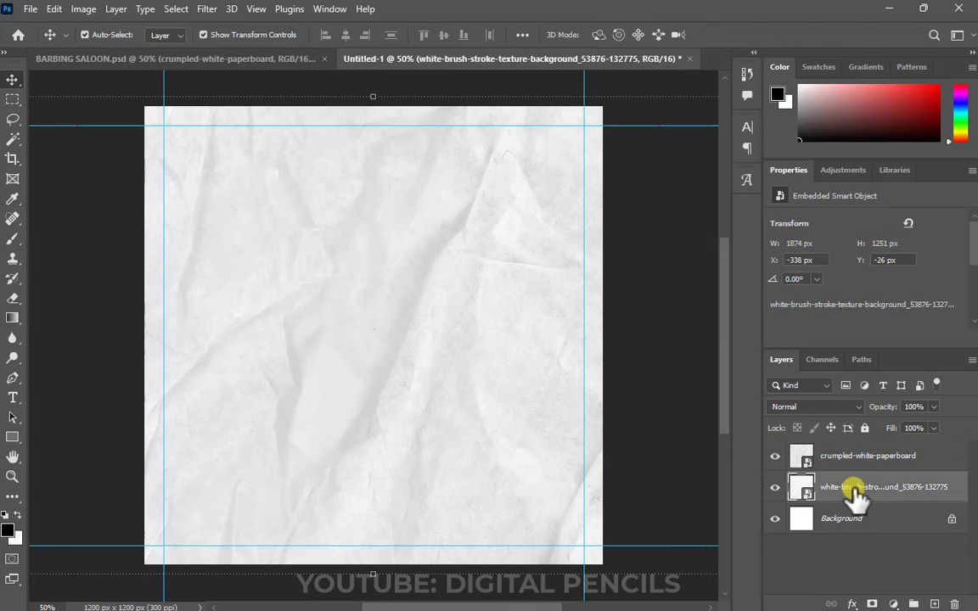
click(850, 464)
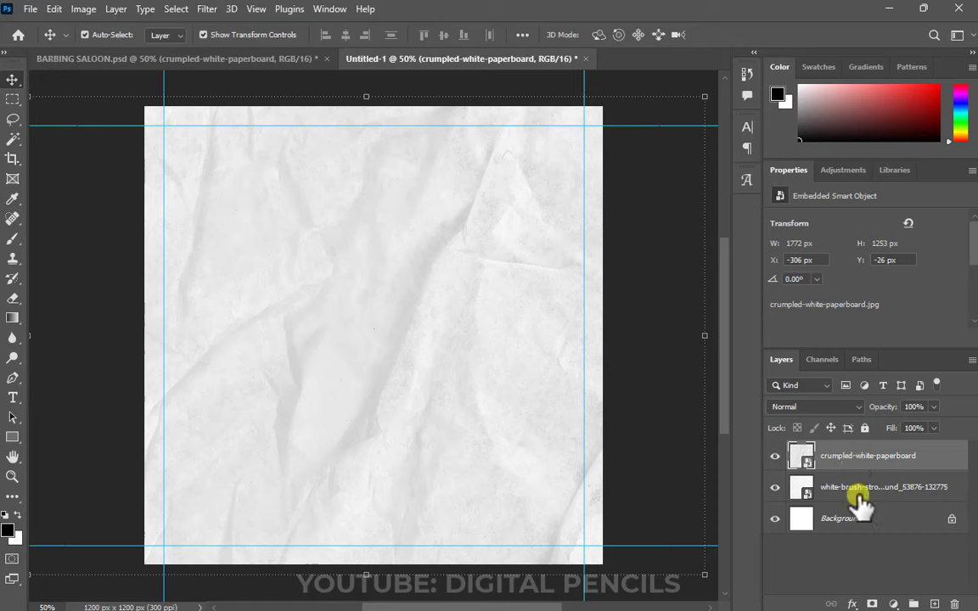
click(858, 500)
click(775, 456)
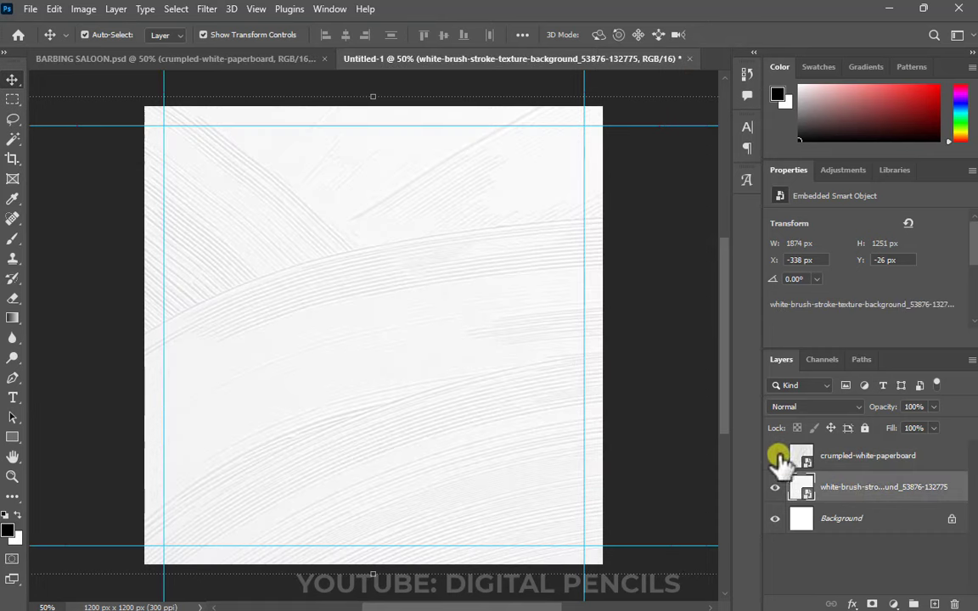
click(775, 456)
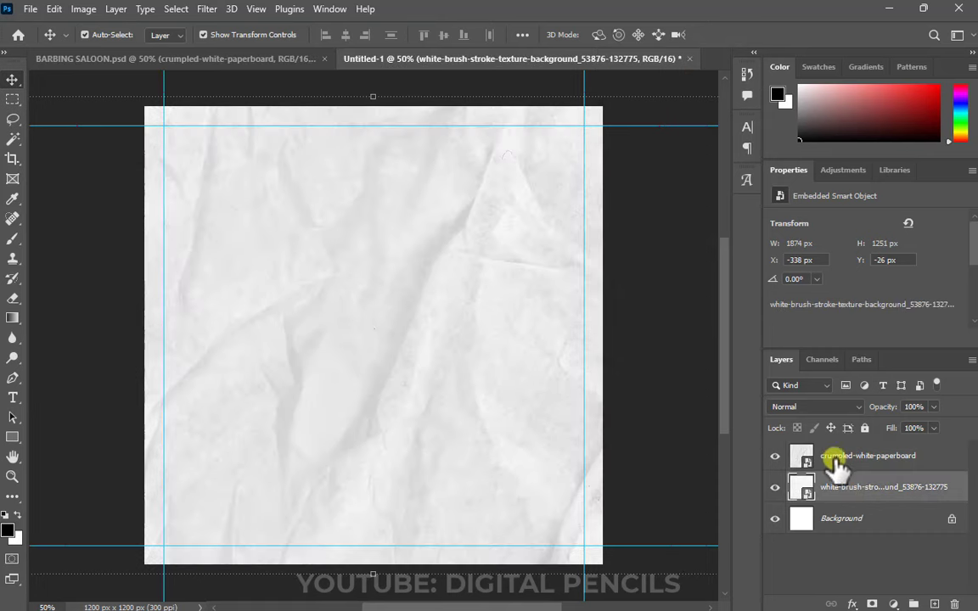
Step: Set the blend mode of the crumpled-white-paperboard layer to Darken
click(856, 460)
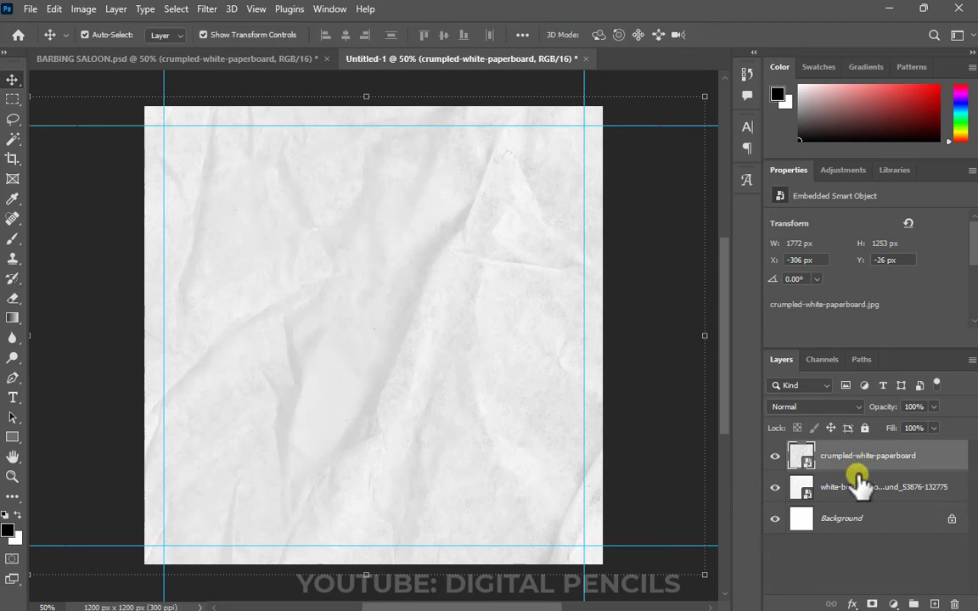
click(844, 406)
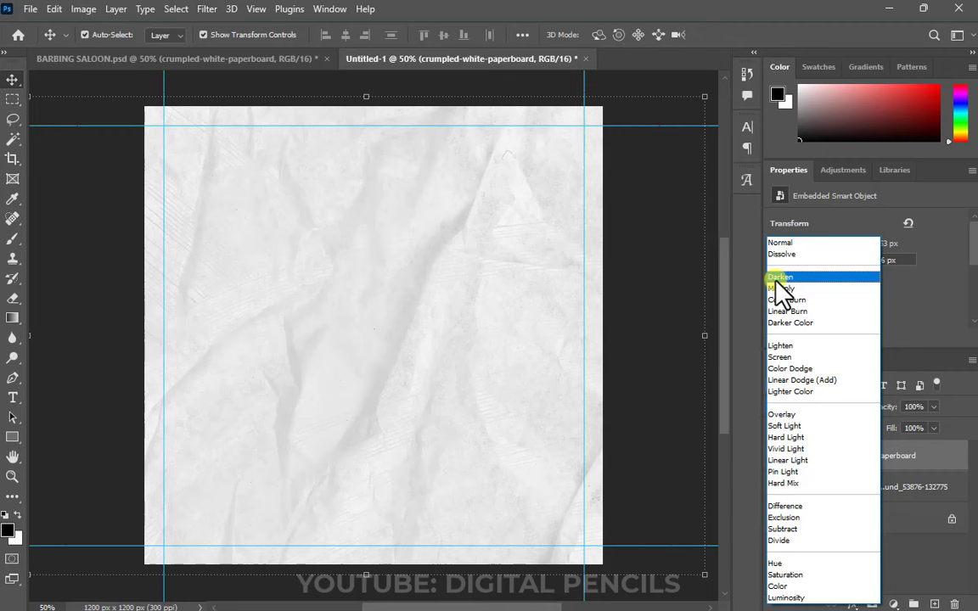
click(778, 279)
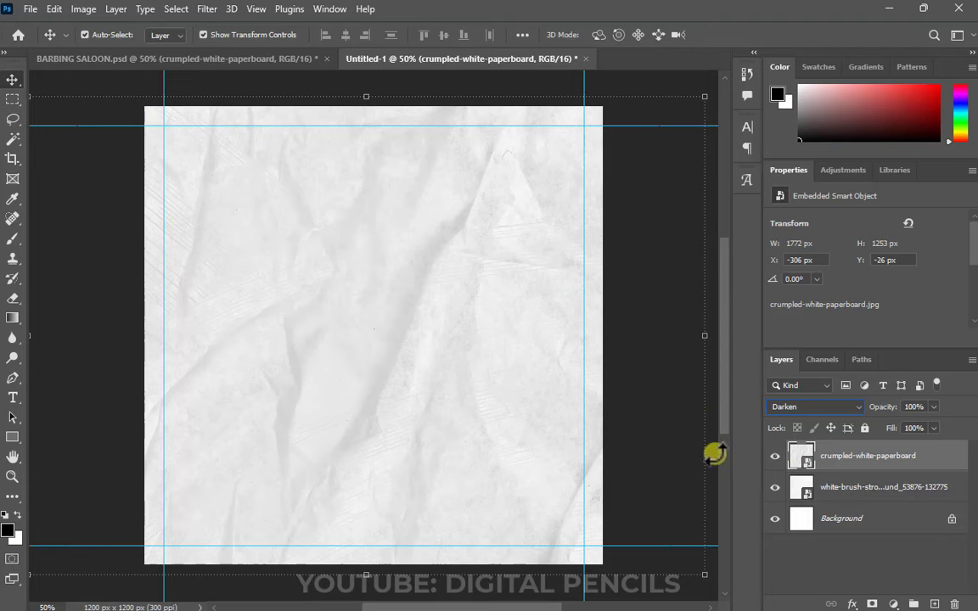
Step: Place texture-background_1404-62.jpg from the IMAGES folder into Untitled-1 and enlarge it to about 54% to cover the canvas
key(super+Tab)
click(477, 270)
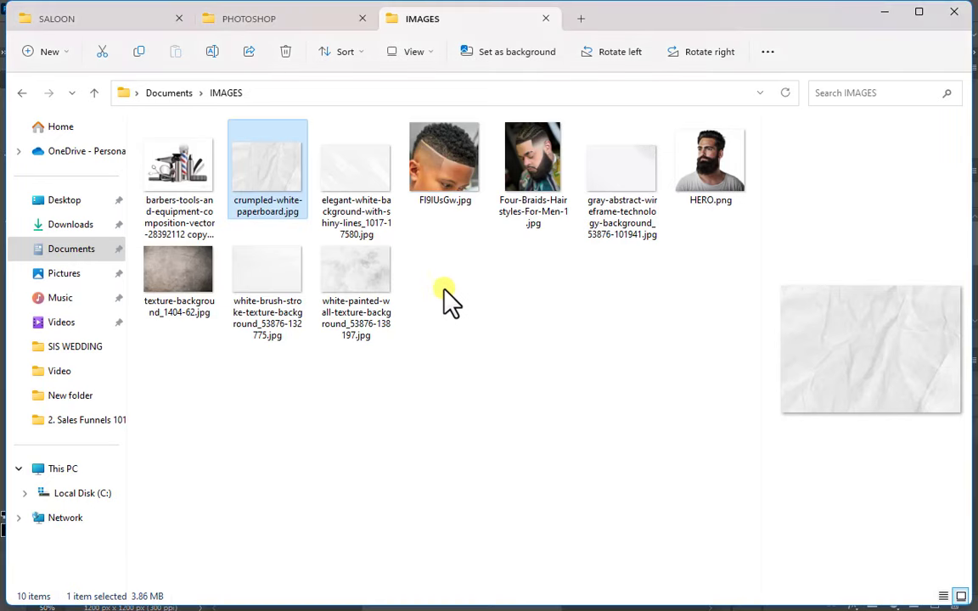
click(196, 288)
drag(182, 261, 476, 352)
key(alt+Tab)
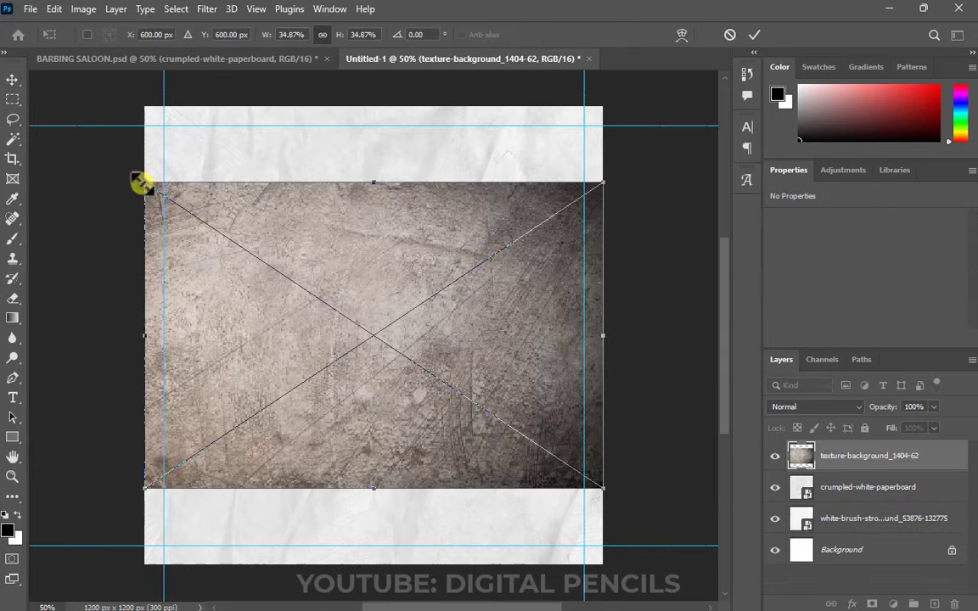
drag(140, 182, 32, 99)
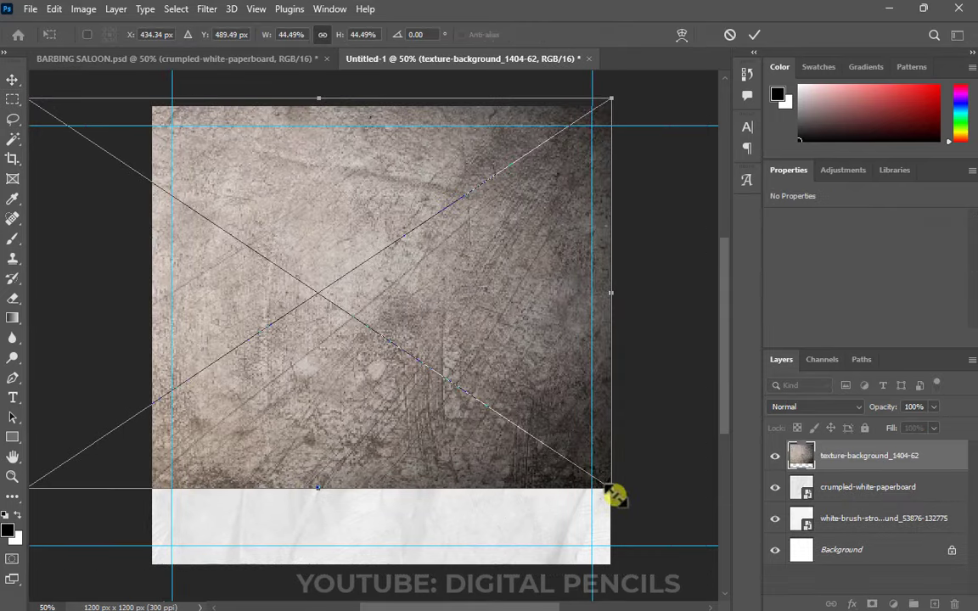
drag(612, 496, 701, 595)
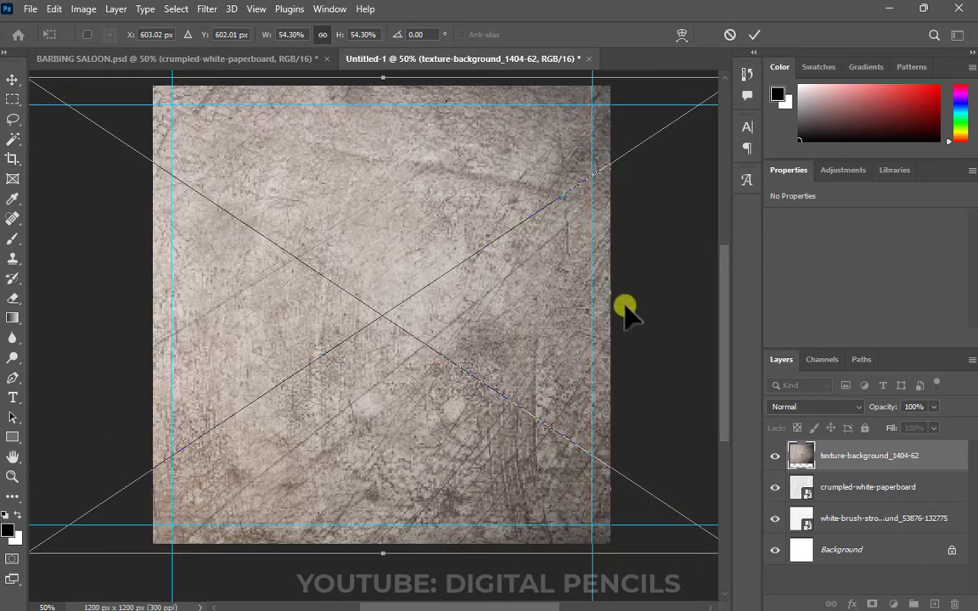
click(754, 35)
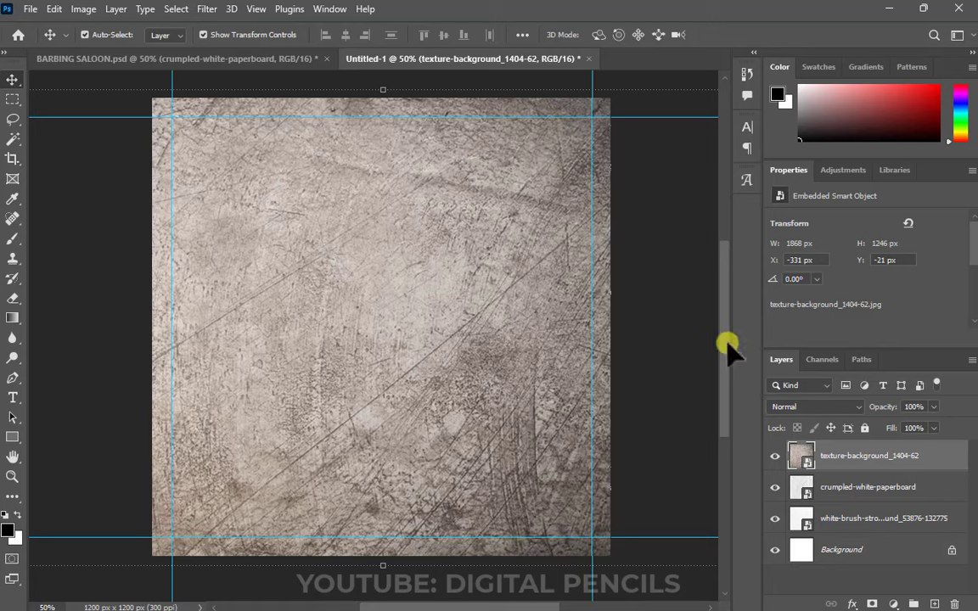
Step: Set the blend mode of the texture-background_1404-62 layer to Soft Light
click(825, 409)
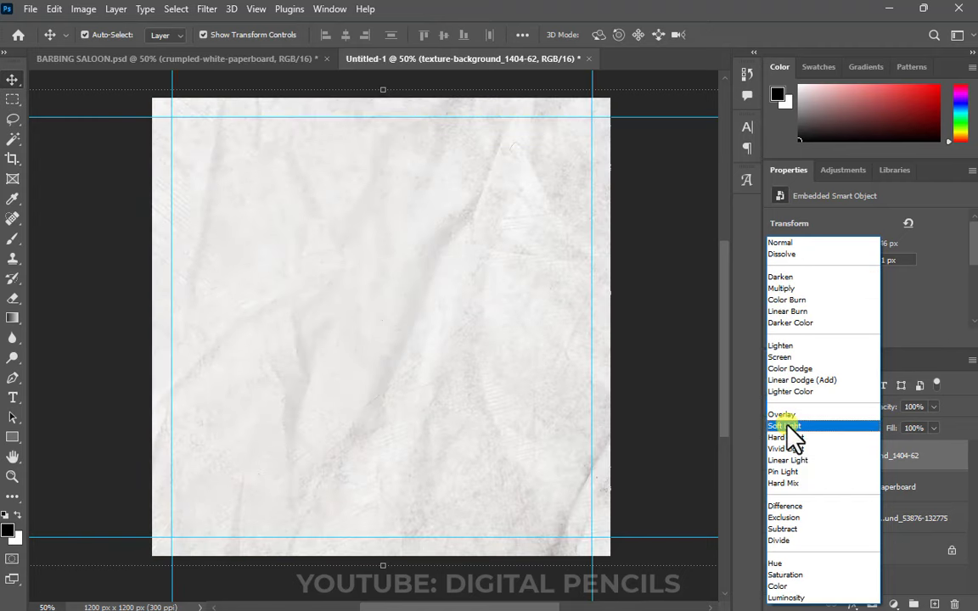
click(785, 426)
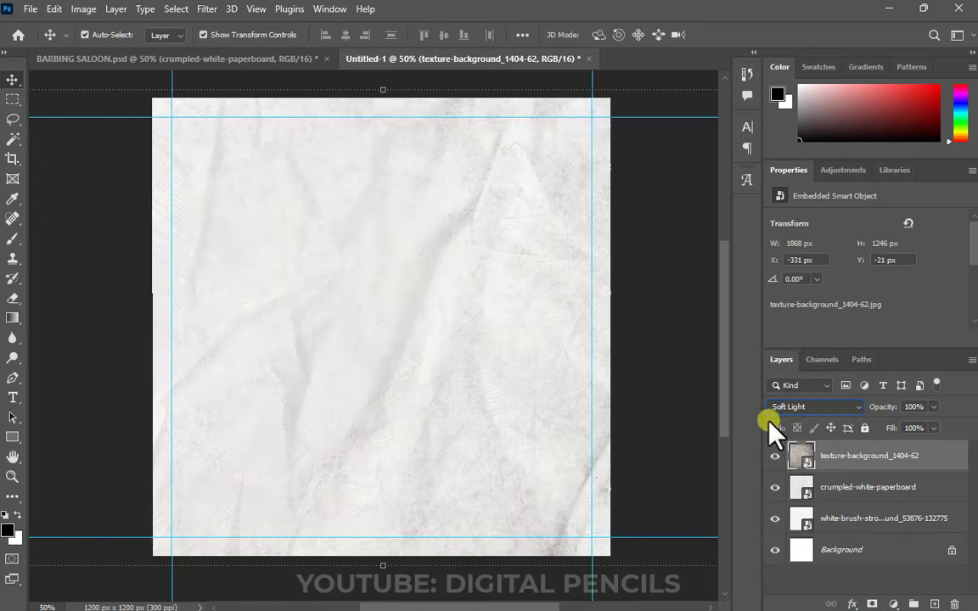
click(656, 401)
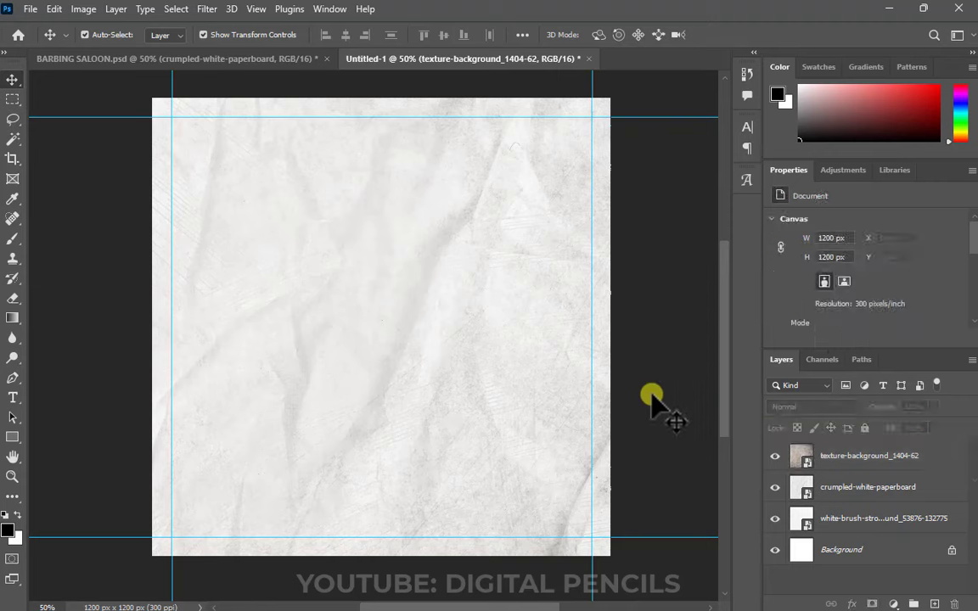
Step: Place the white-painted-wall texture image from the IMAGES folder above the texture-background_1404-62 layer and enlarge it to about 54% to cover the canvas
click(825, 463)
key(alt+Tab)
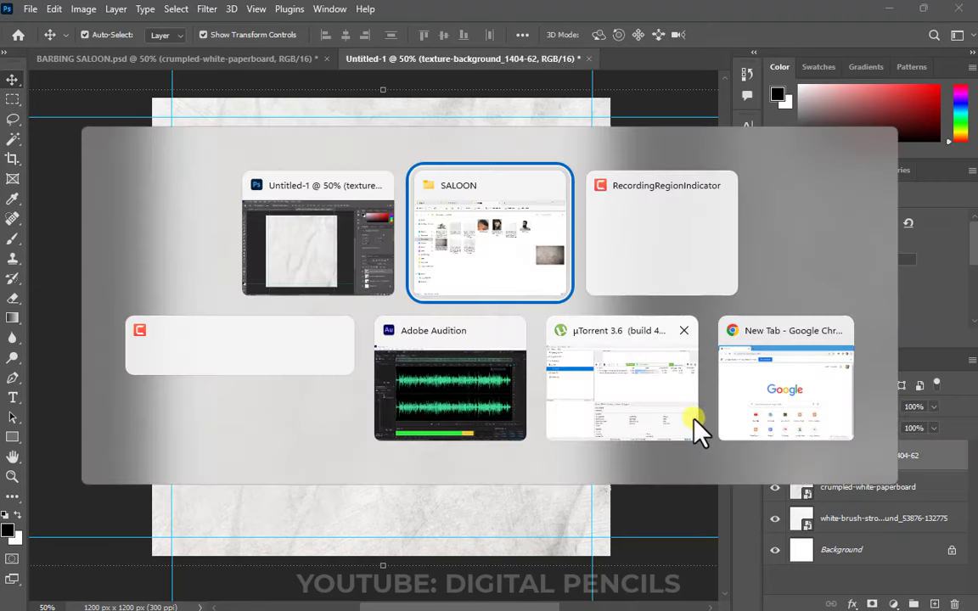
click(505, 303)
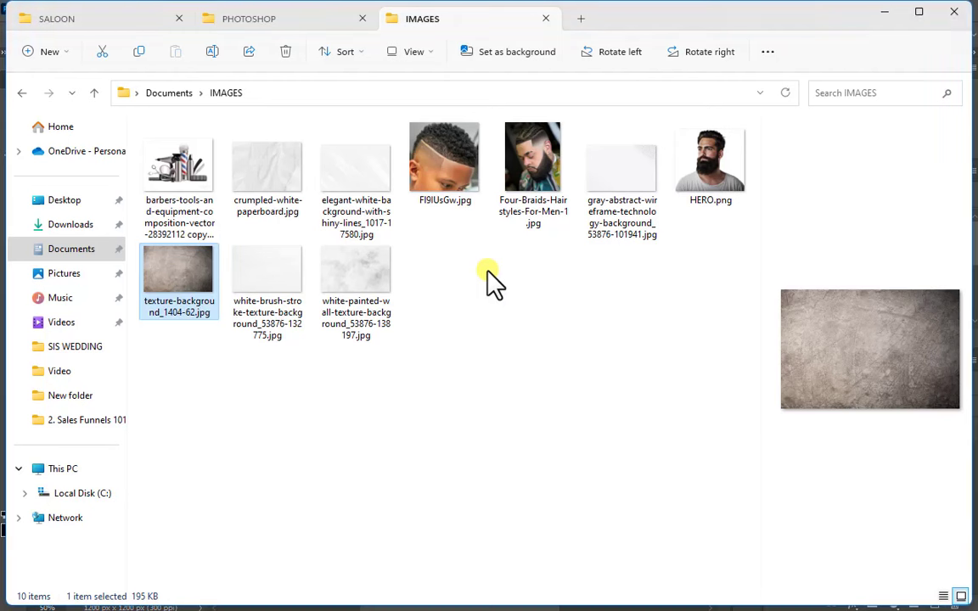
click(353, 297)
mouse_move(353, 276)
mouse_down()
mouse_move(454, 400)
mouse_move(441, 343)
mouse_move(406, 349)
mouse_up()
key(alt+Tab)
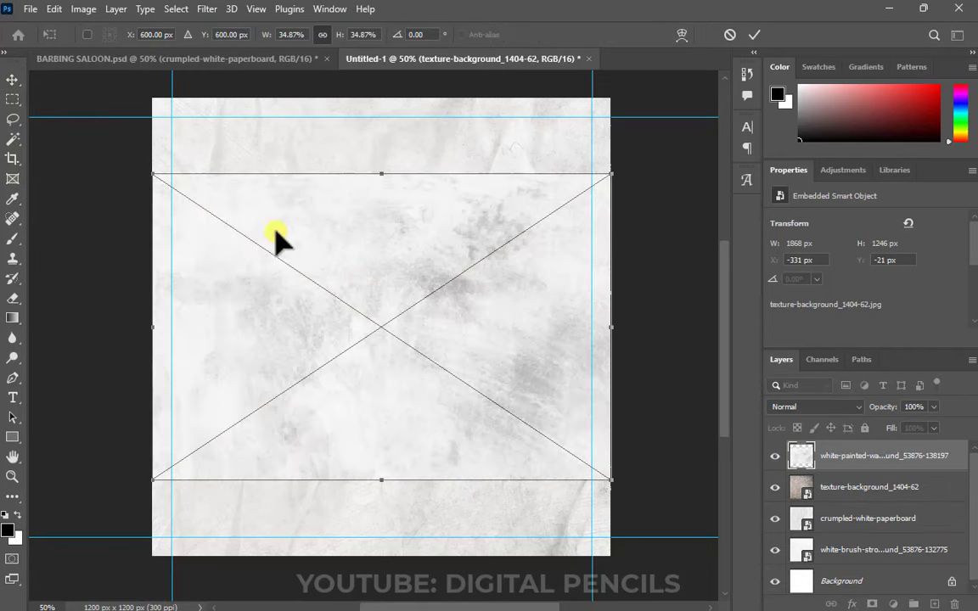
drag(155, 174, 48, 79)
drag(611, 480, 707, 584)
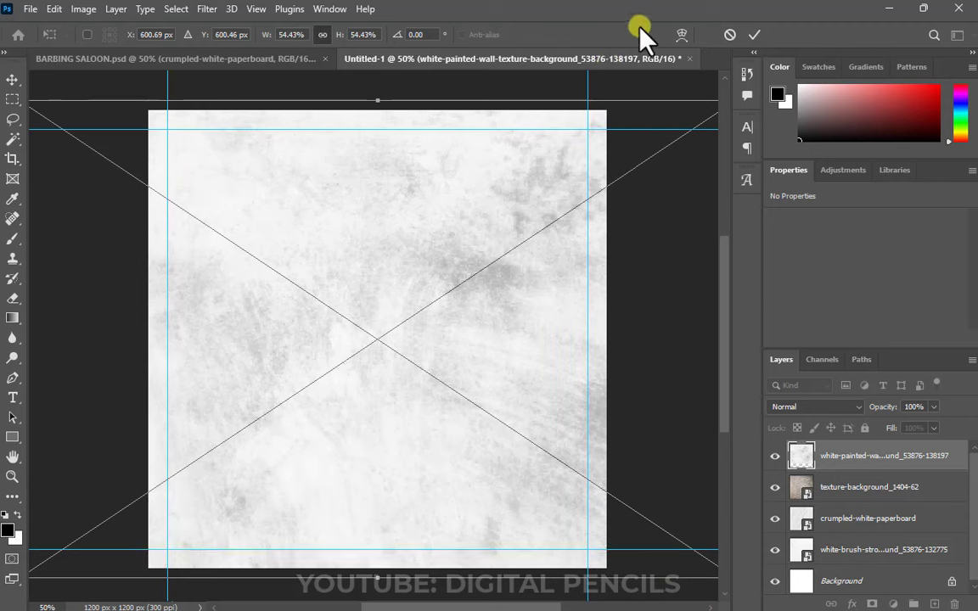
click(761, 34)
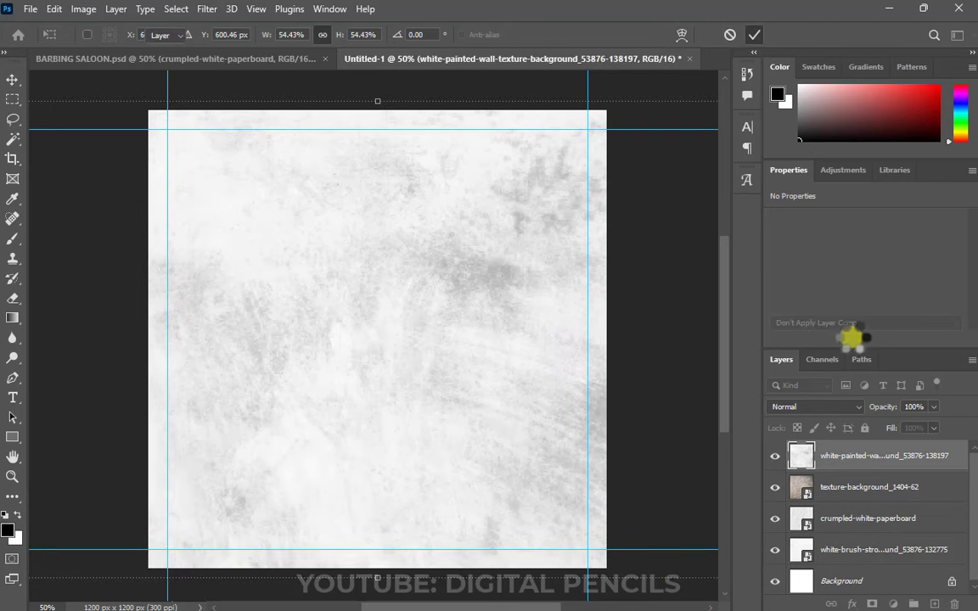
Step: Set the blend mode of the white-painted-wall texture layer to Multiply and deselect the layers
click(849, 407)
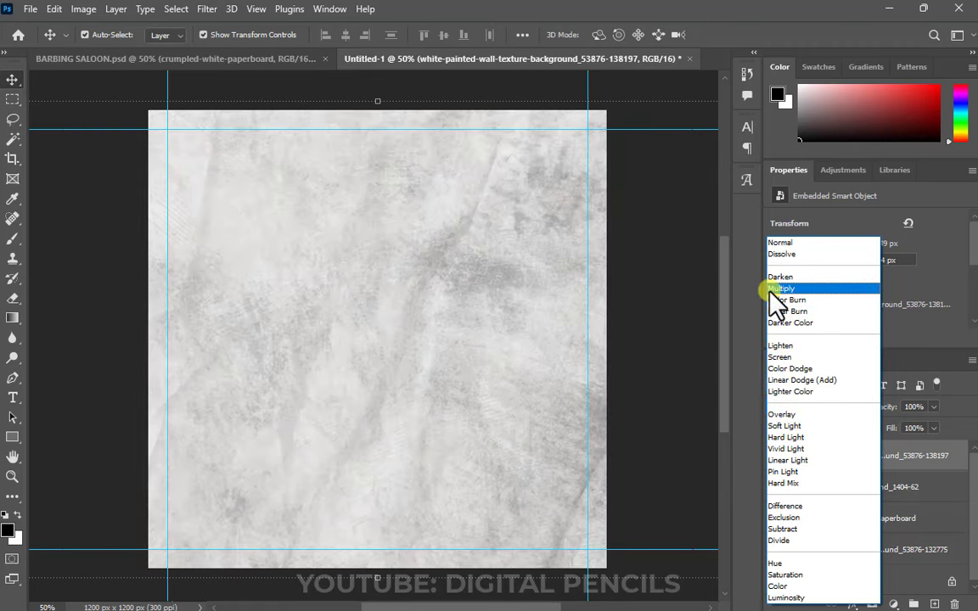
click(780, 289)
click(646, 333)
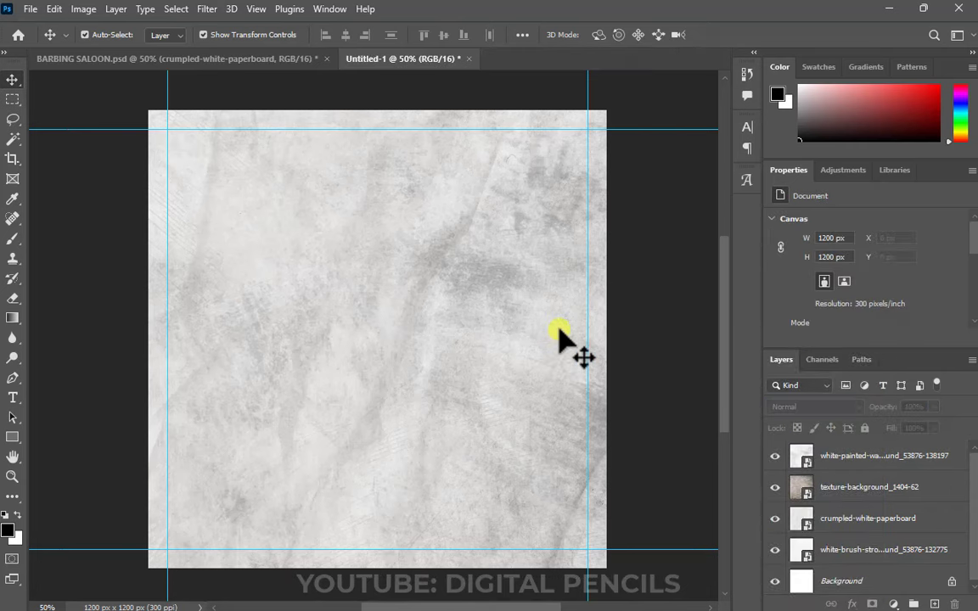
Step: Compare the background with the finished flyer in BARBING SALOON.psd, then return to Untitled-1 and select the white-painted-wall texture layer
click(162, 58)
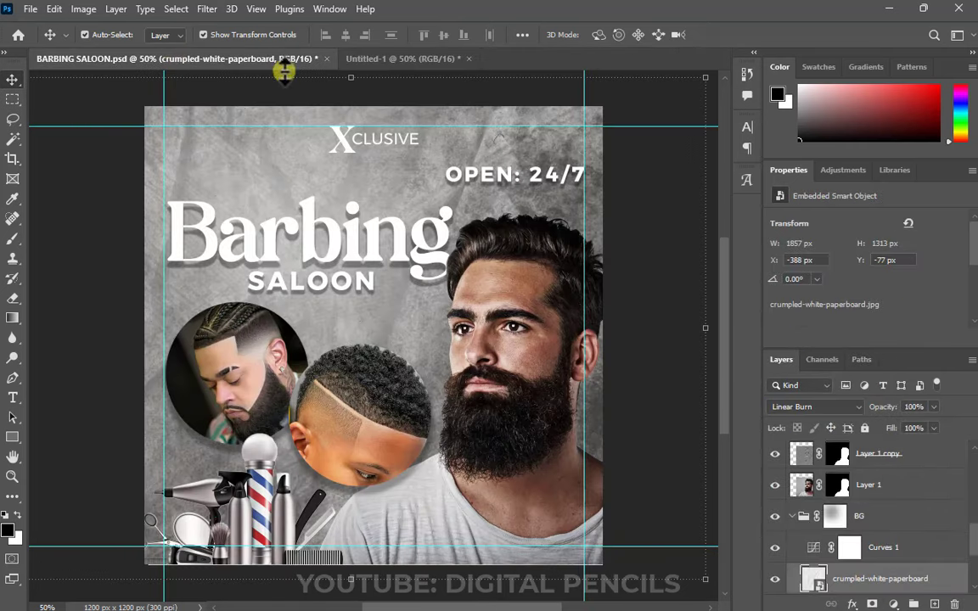
click(391, 60)
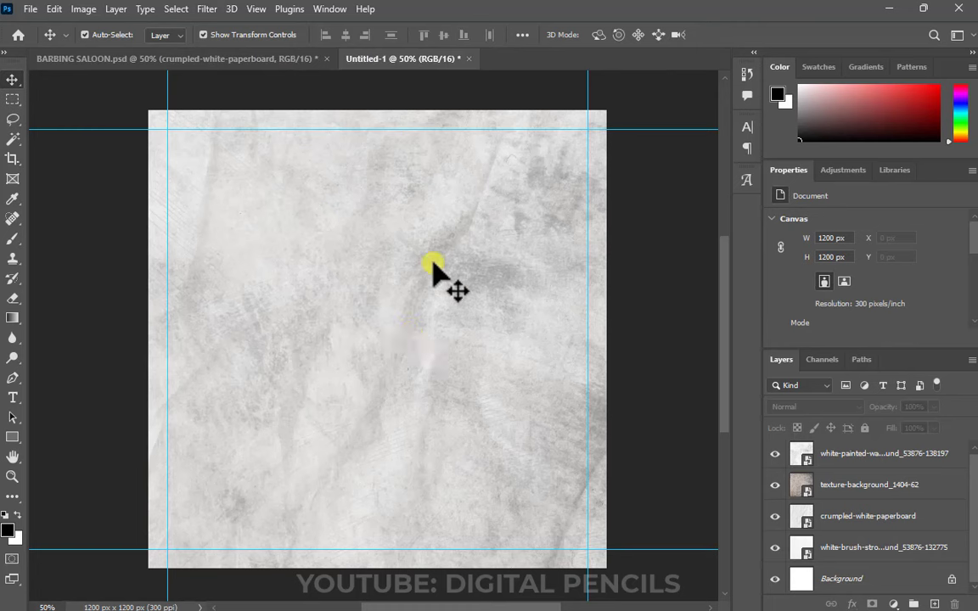
click(870, 456)
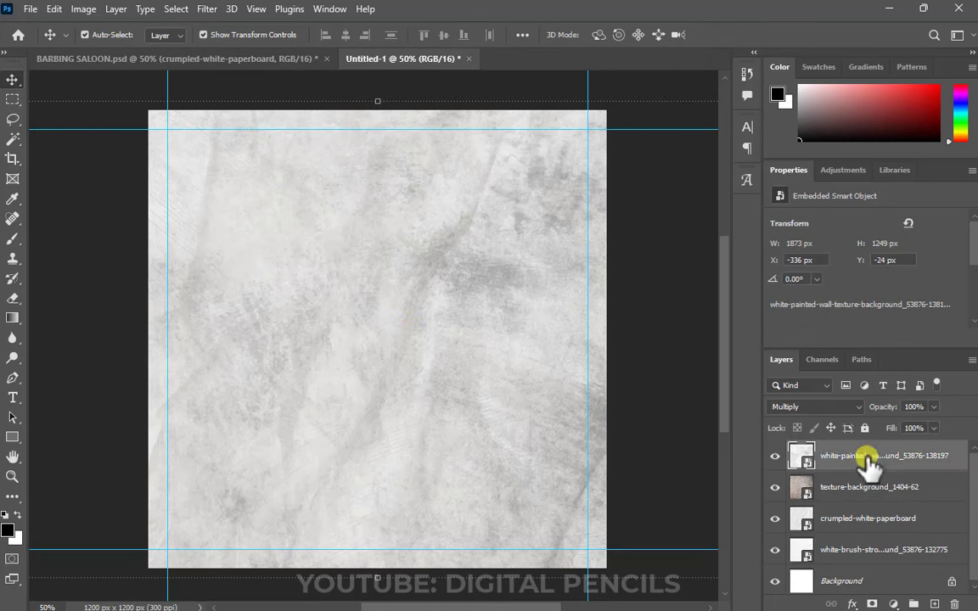
Step: Bring up the Adjustments panel, hide it, and display it again
click(841, 174)
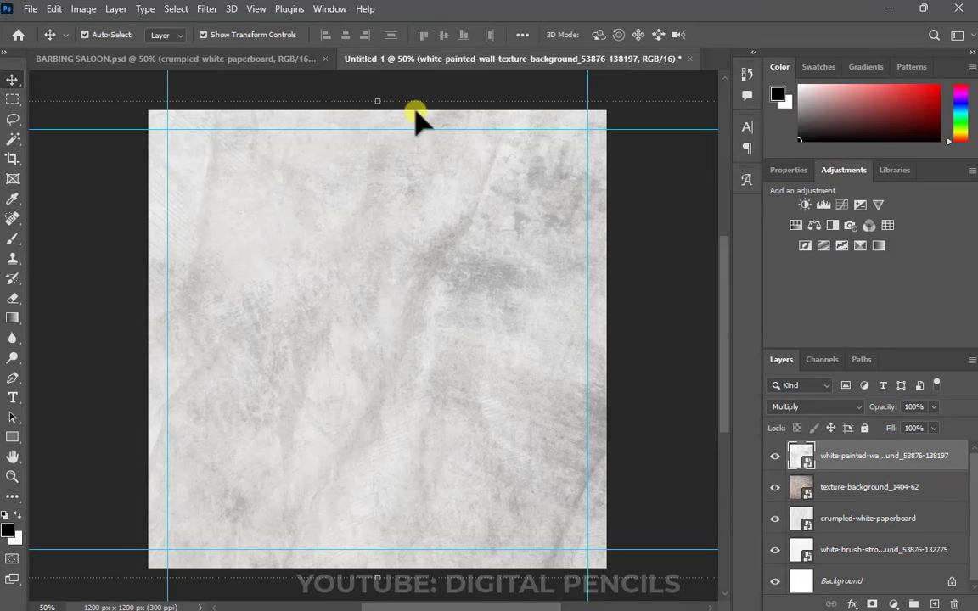
click(329, 10)
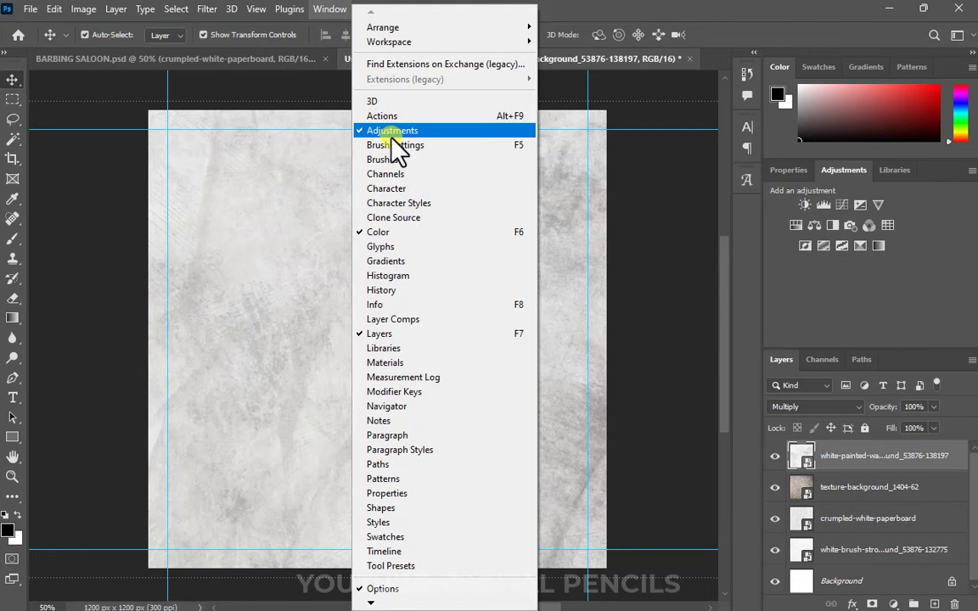
click(392, 131)
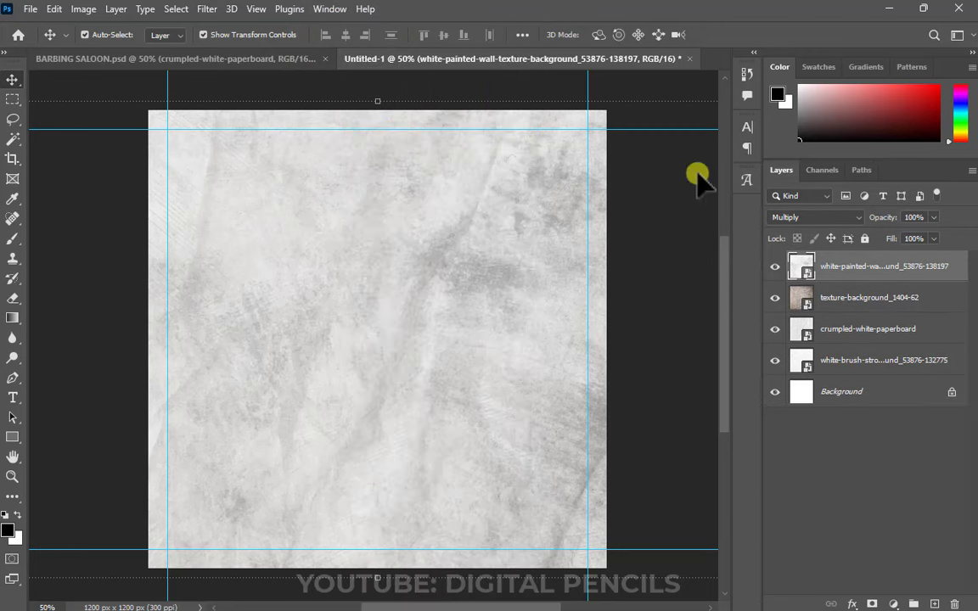
click(328, 9)
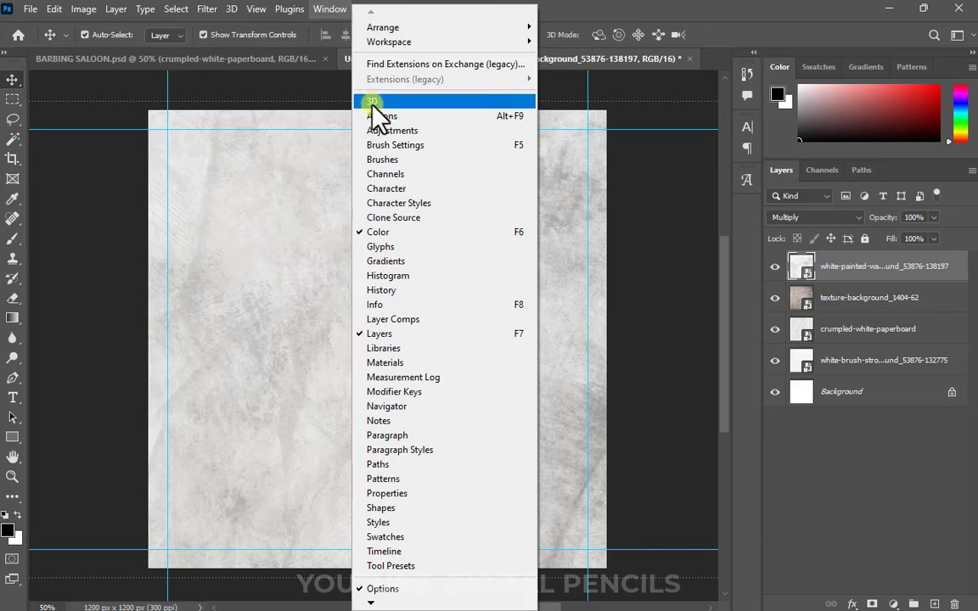
click(382, 132)
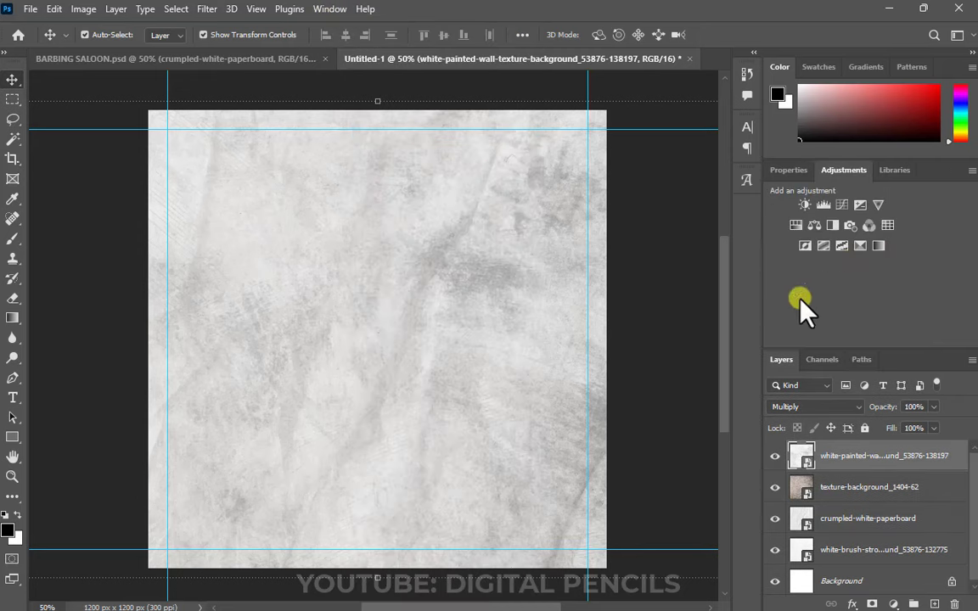
Step: Add a Curves adjustment layer above the white-painted-wall texture, pull the highlights down to darken the background, and add a shadow point
click(841, 205)
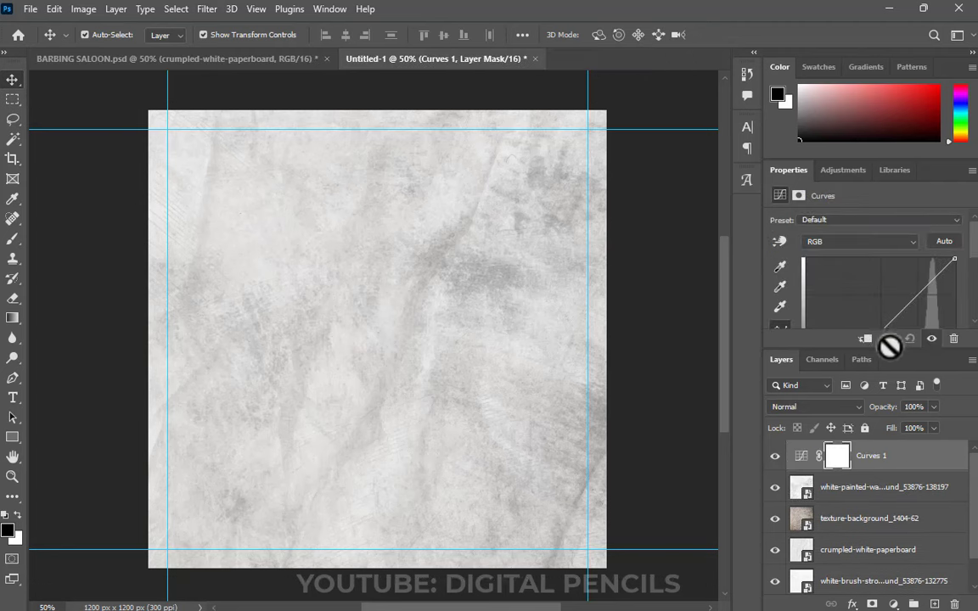
drag(874, 365, 877, 446)
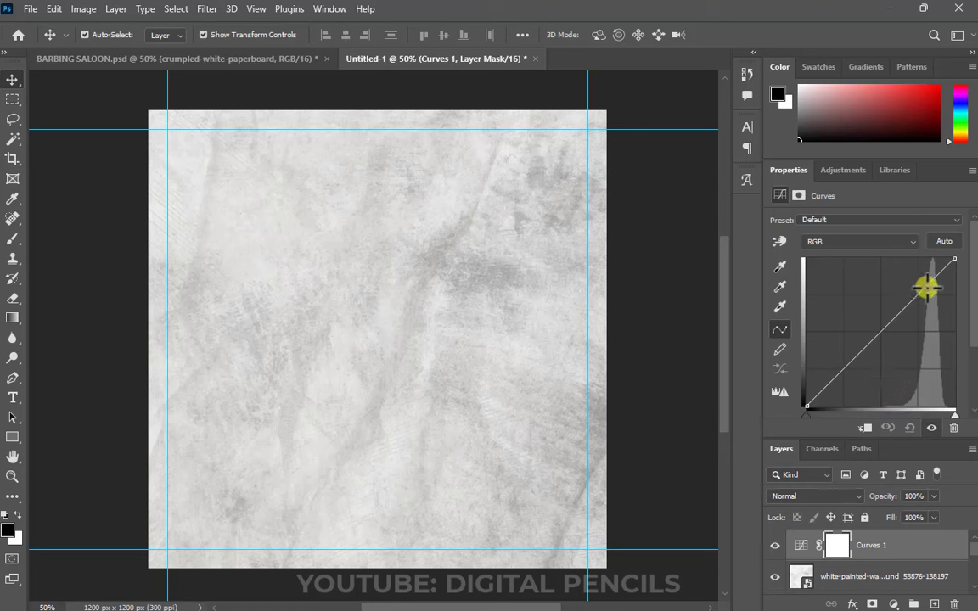
drag(926, 287, 931, 294)
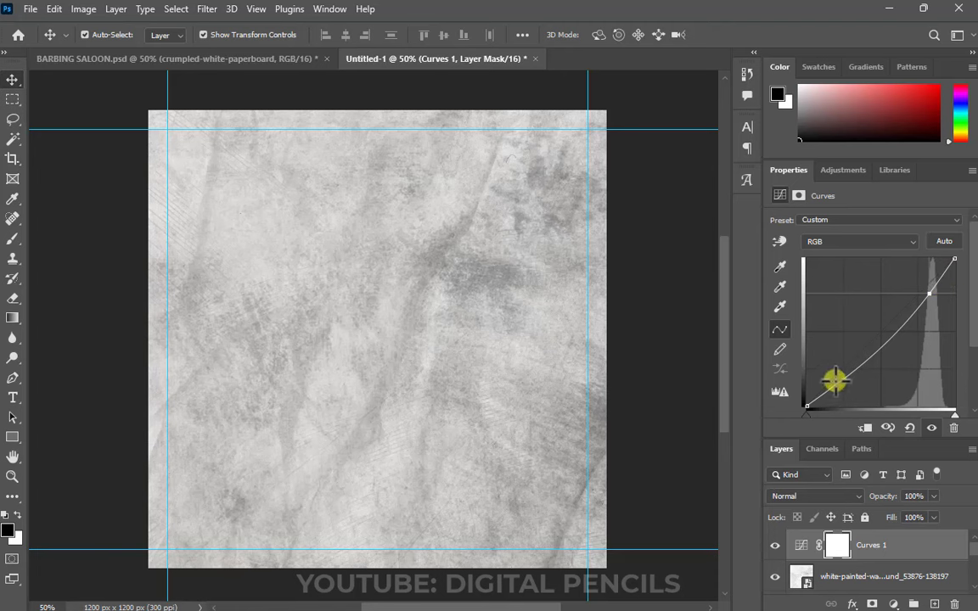
mouse_move(839, 379)
mouse_down()
mouse_move(833, 368)
mouse_move(838, 381)
mouse_up()
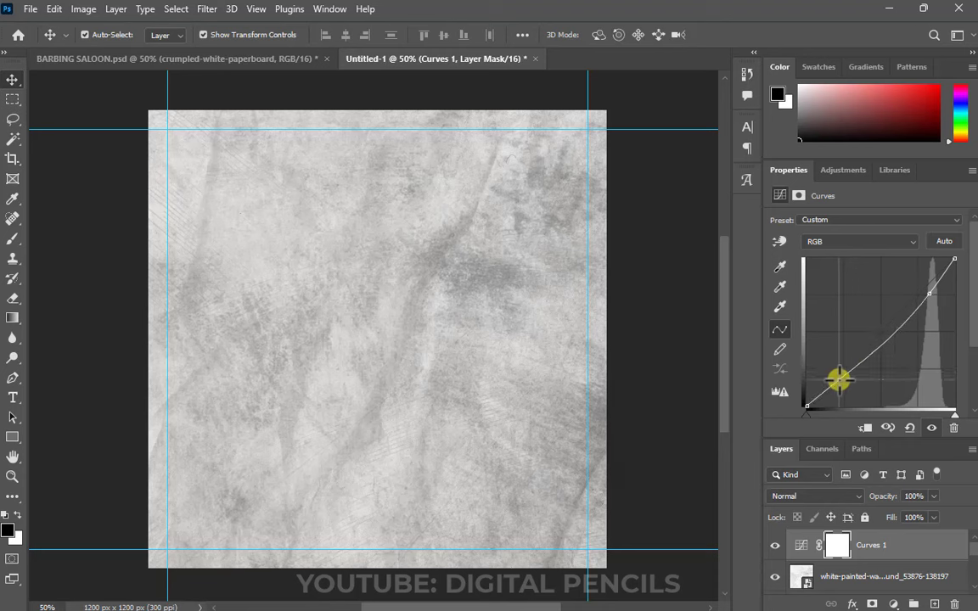
Step: Fine-tune the highlight and shadow points of the Curves layer to a gentle darkening just below the diagonal
click(928, 292)
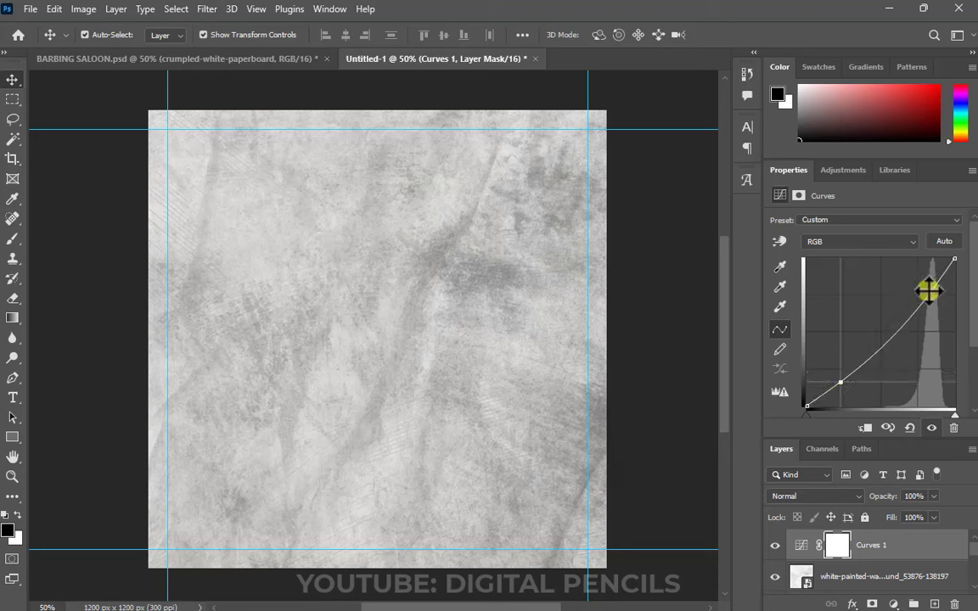
drag(929, 294, 922, 298)
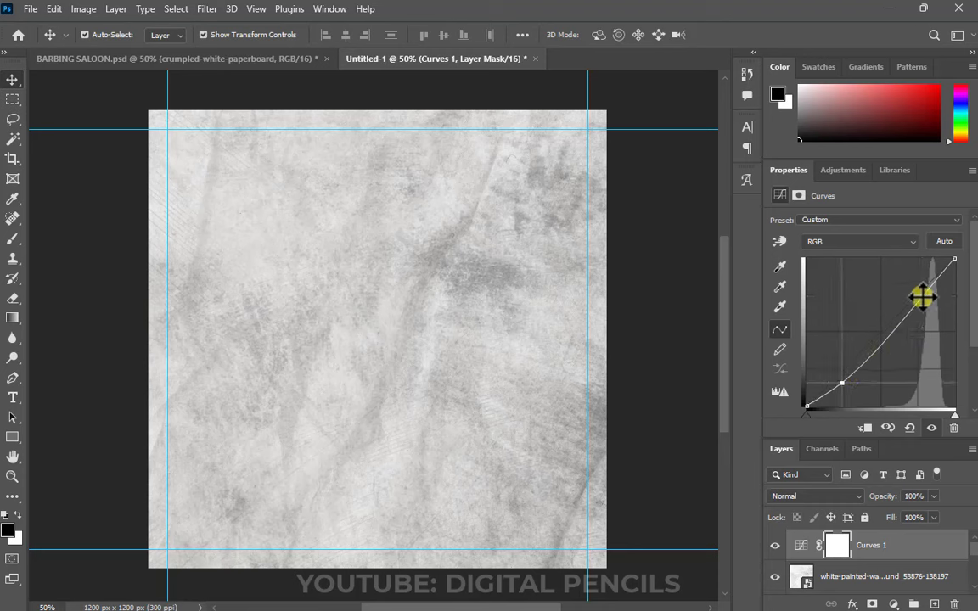
mouse_move(922, 296)
mouse_down()
mouse_move(882, 349)
mouse_move(919, 296)
mouse_up()
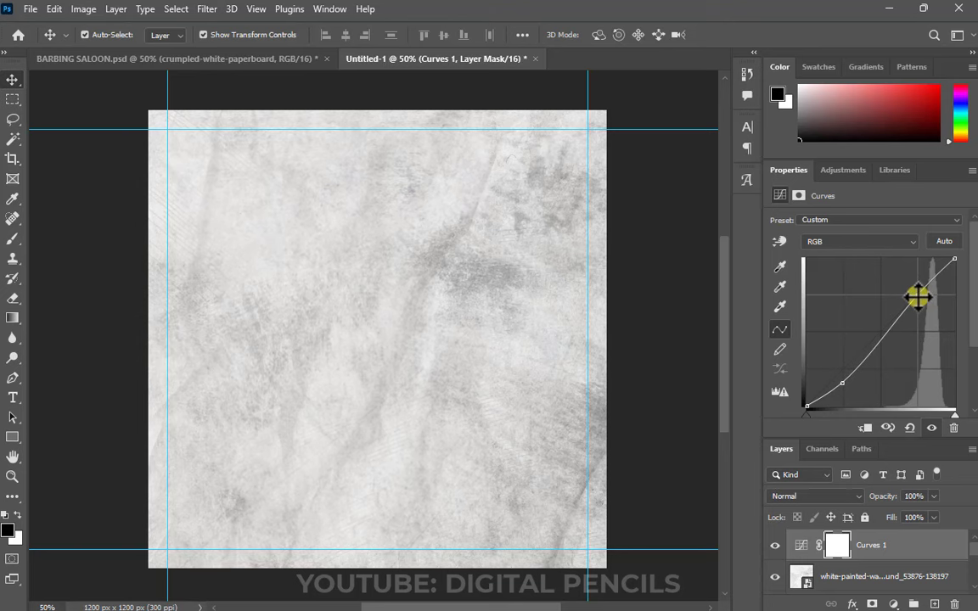
drag(917, 297, 920, 300)
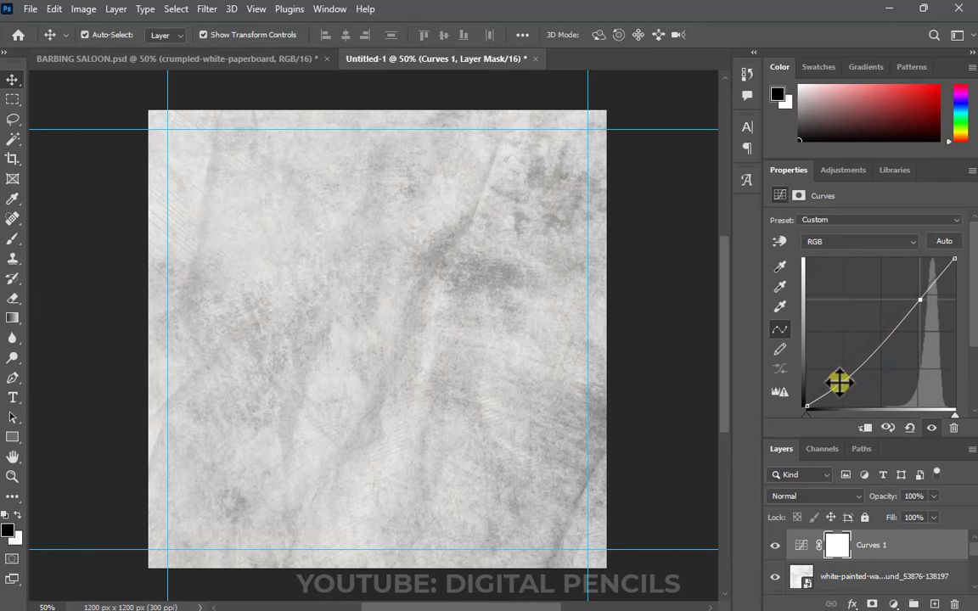
drag(842, 384, 841, 380)
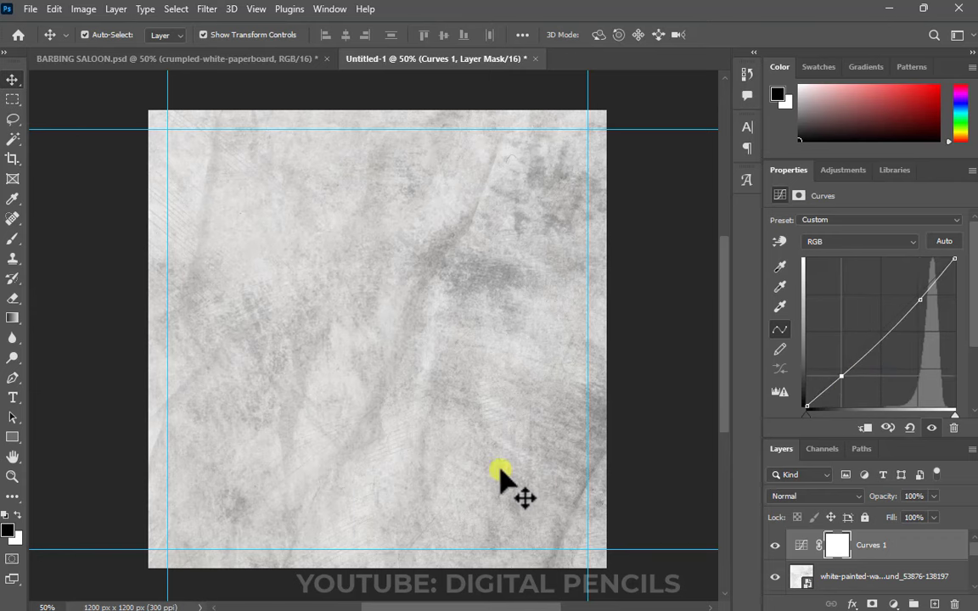
scroll(535, 524, down, 2)
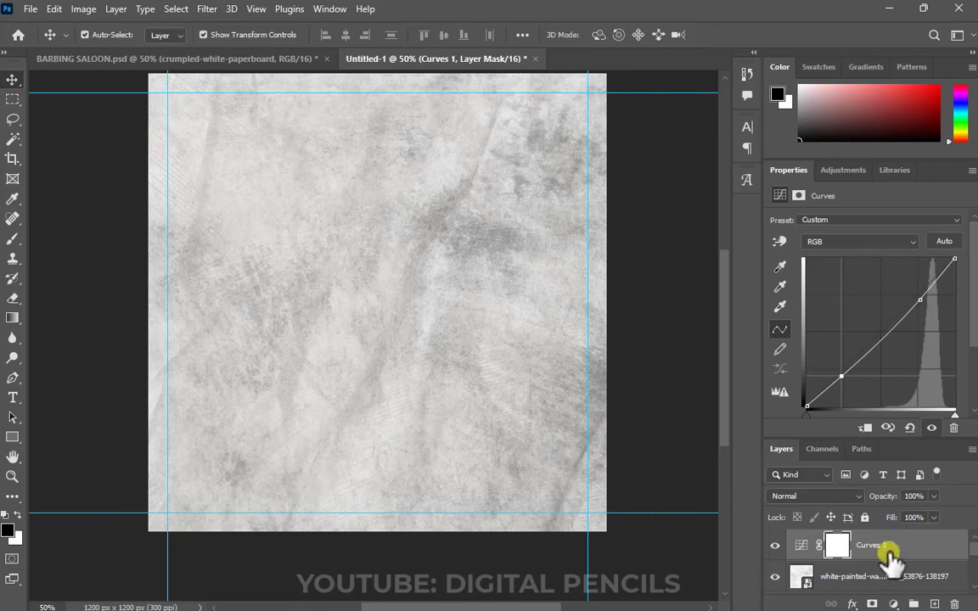
Step: Add a Levels adjustment layer above Curves 1 with a black input level of 35 and a white output level of 250
click(845, 173)
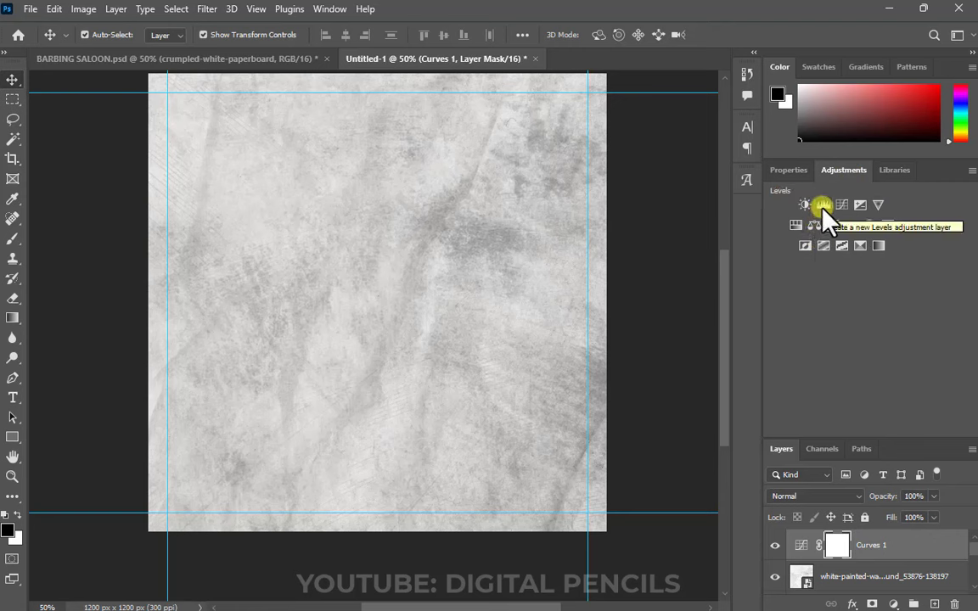
click(822, 206)
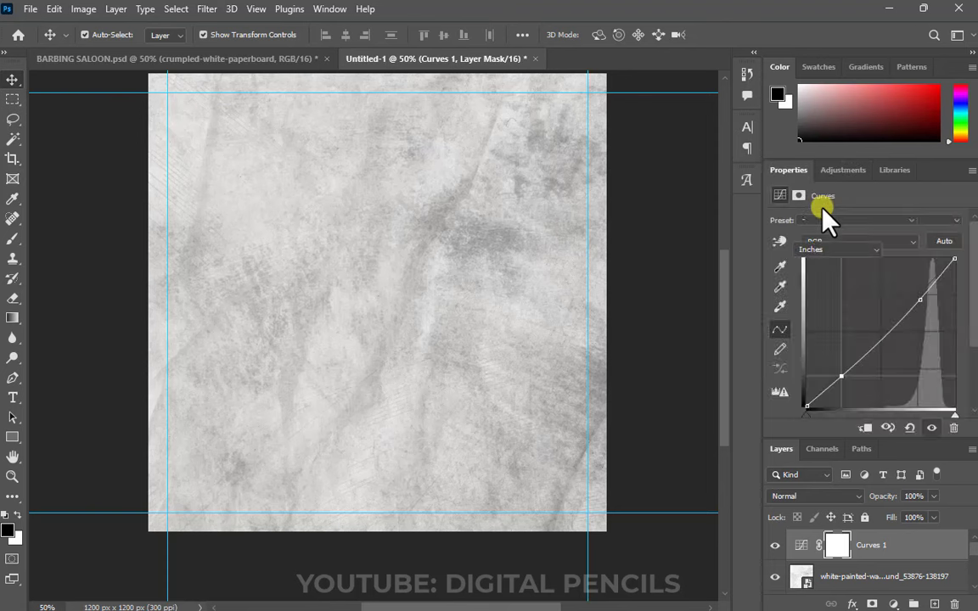
mouse_move(813, 386)
mouse_down()
mouse_move(798, 387)
mouse_move(836, 386)
mouse_move(797, 387)
mouse_up()
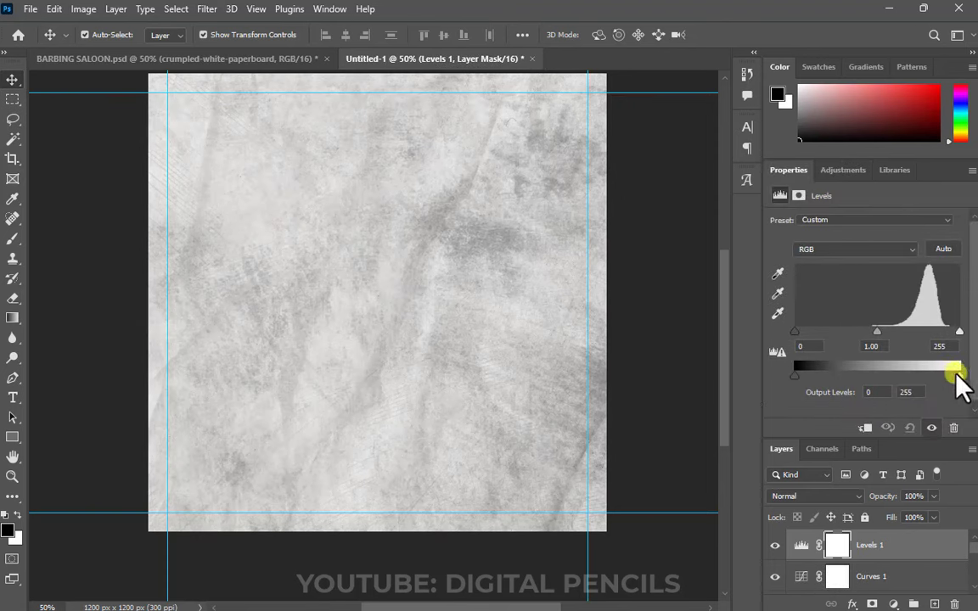
mouse_move(956, 376)
mouse_down()
mouse_move(945, 378)
mouse_move(955, 377)
mouse_up()
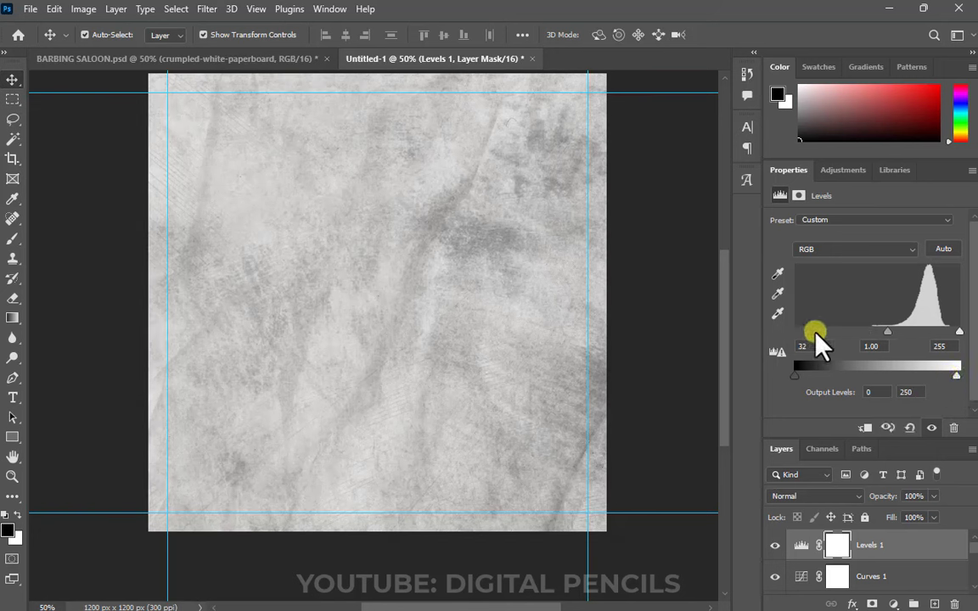
mouse_move(819, 332)
mouse_down()
mouse_move(804, 337)
mouse_move(831, 337)
mouse_move(810, 337)
mouse_up()
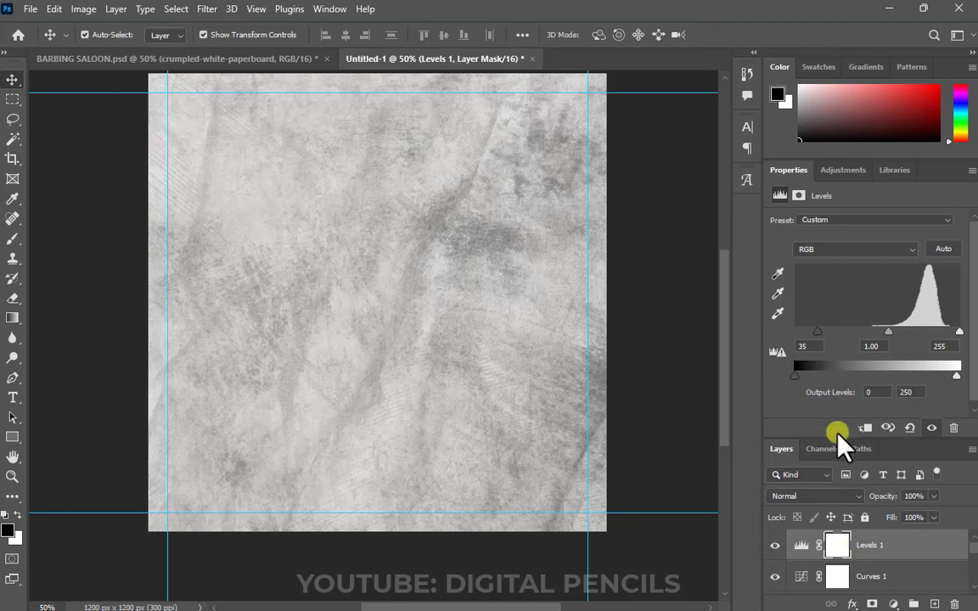
Step: Unlock the Background layer at the bottom of the layer stack to turn it into a regular layer
drag(837, 438, 828, 250)
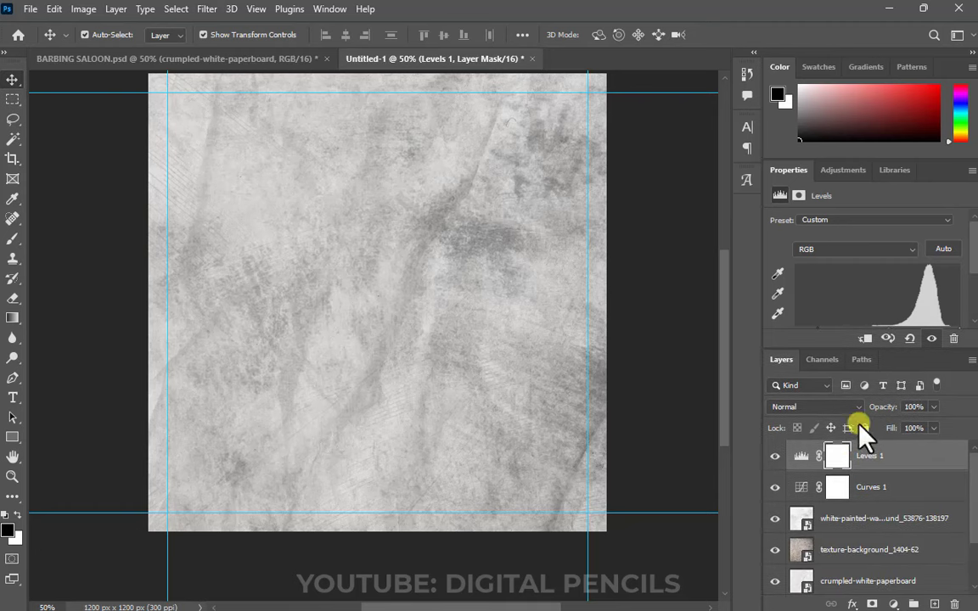
scroll(904, 516, down, 3)
scroll(895, 507, up, 3)
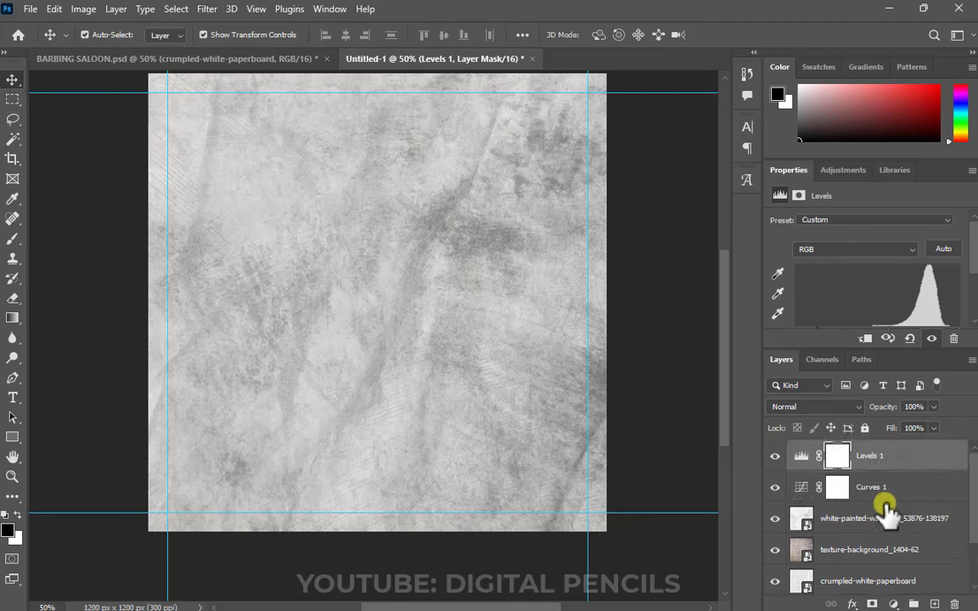
scroll(868, 520, down, 2)
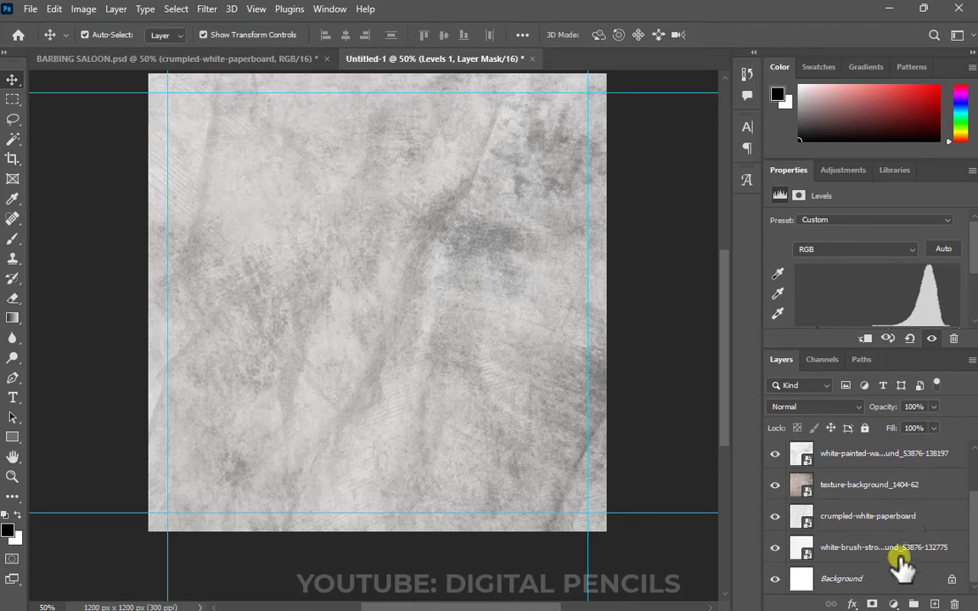
click(951, 580)
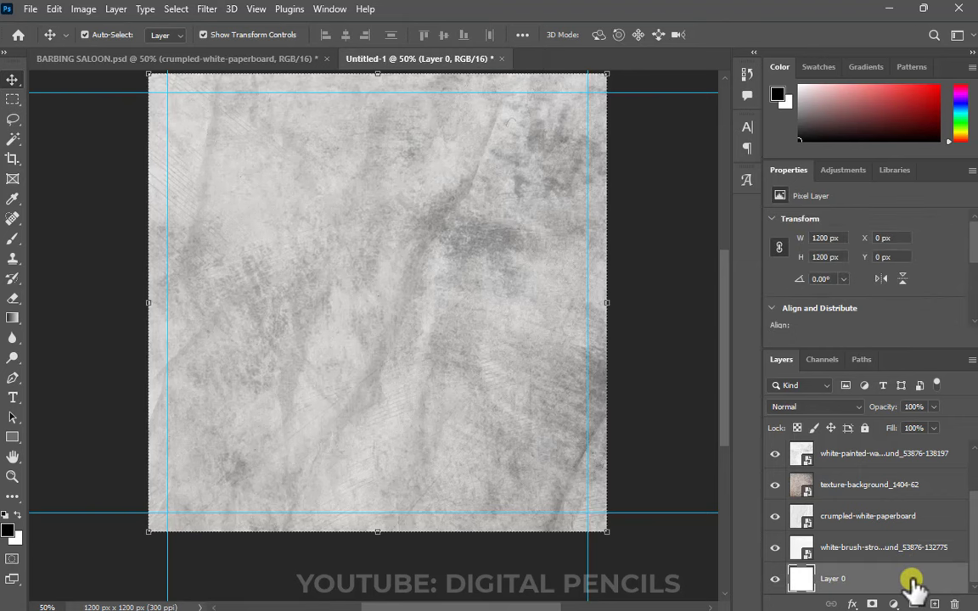
Step: Group all layers from Layer 0 up to Levels 1 and name the group BG
scroll(913, 578, up, 2)
shift+click(892, 464)
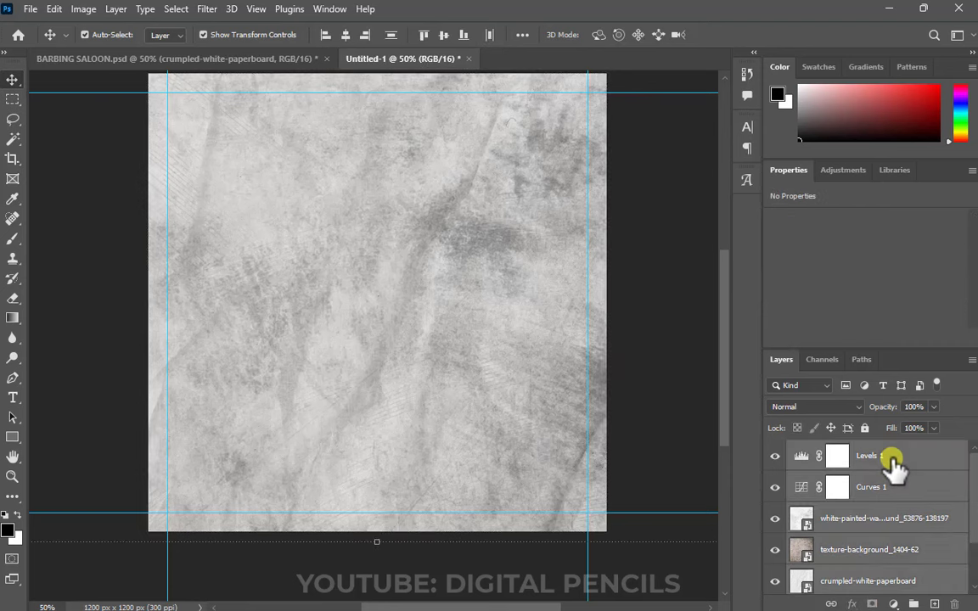
scroll(900, 526, down, 2)
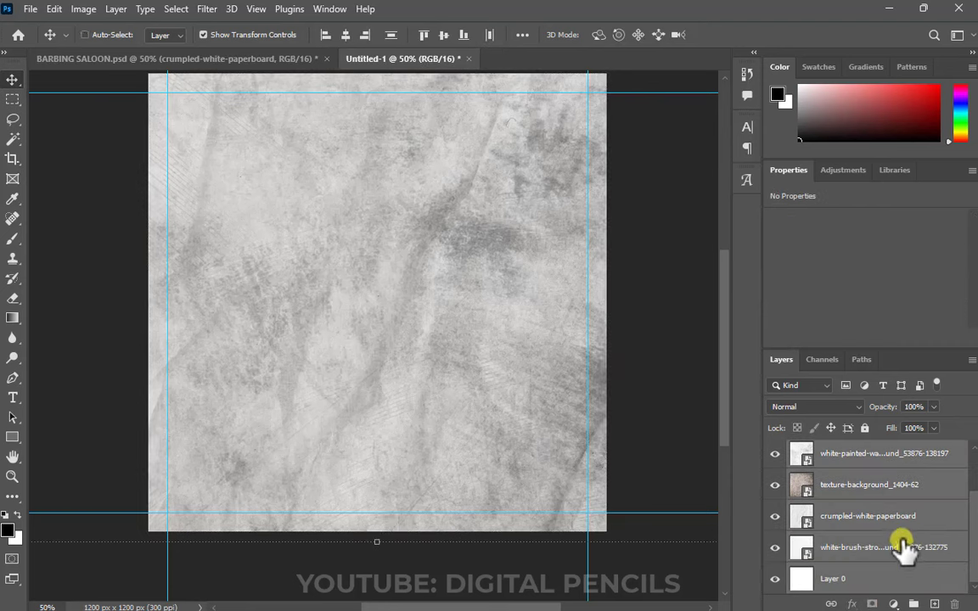
key(ctrl+g)
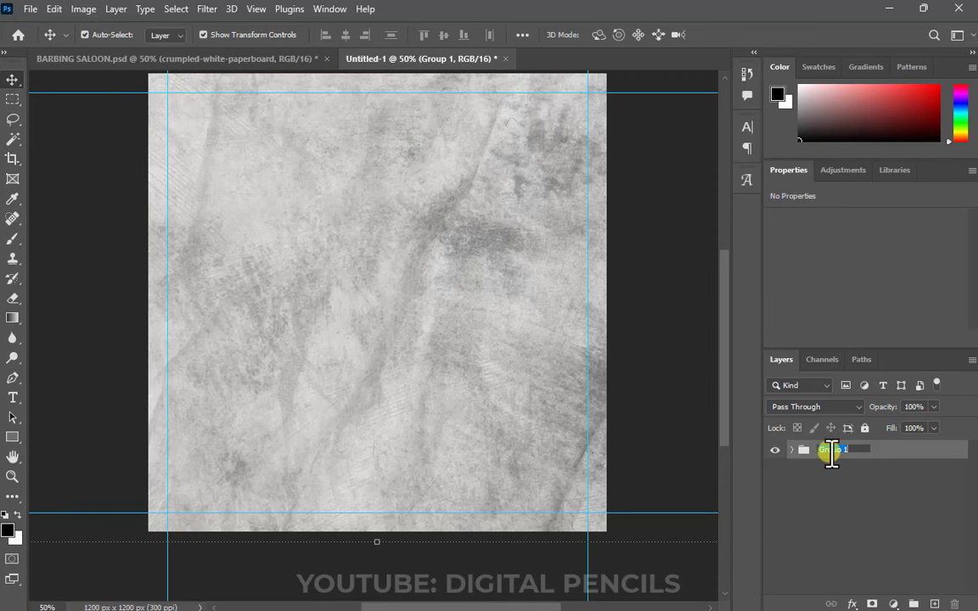
key(Return)
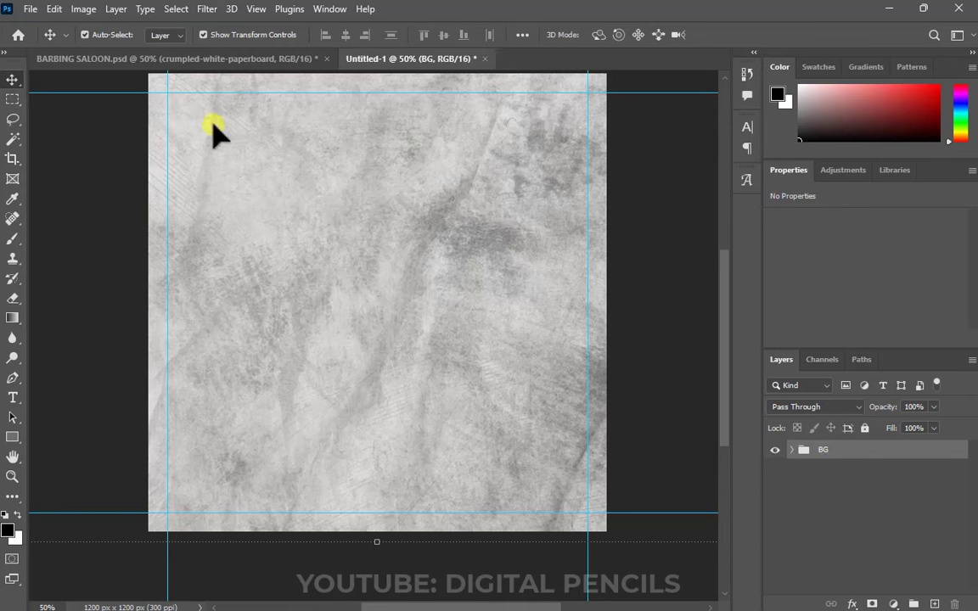
Step: Place HERO.png from the IMAGES folder above the BG group and move it to the lower-right part of the canvas
key(alt+Tab)
click(492, 247)
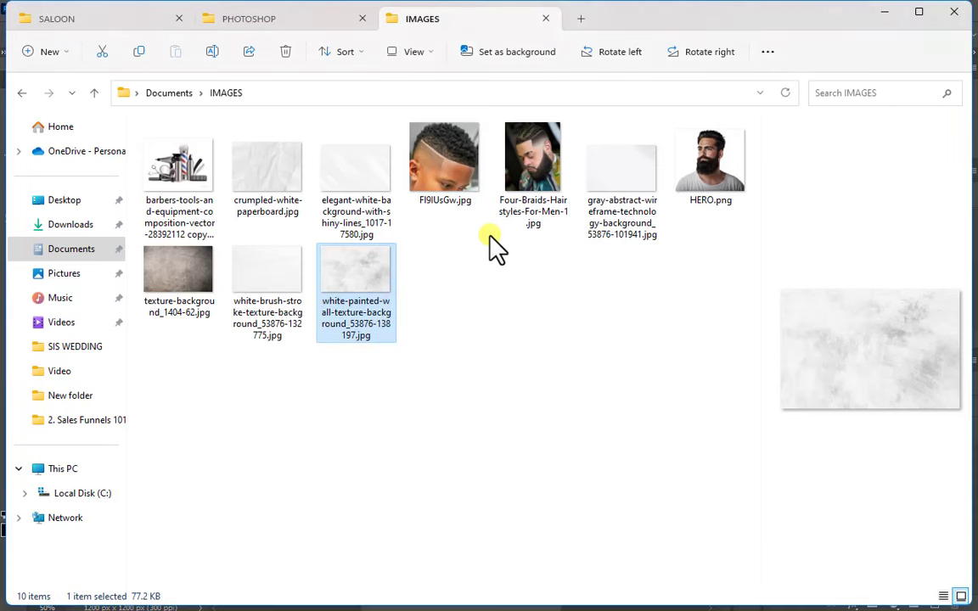
click(746, 187)
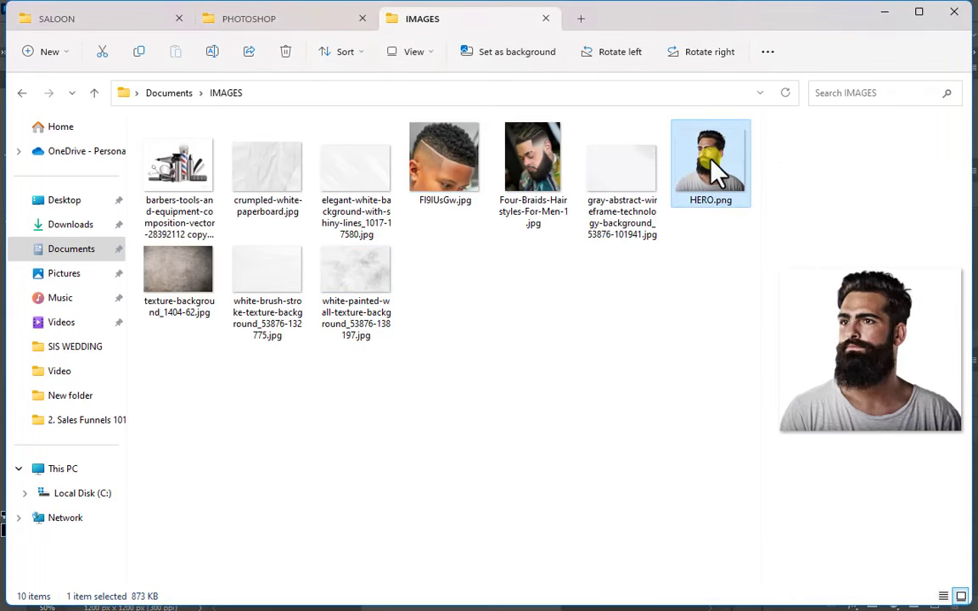
drag(712, 158, 447, 291)
key(alt+Tab)
drag(377, 284, 531, 409)
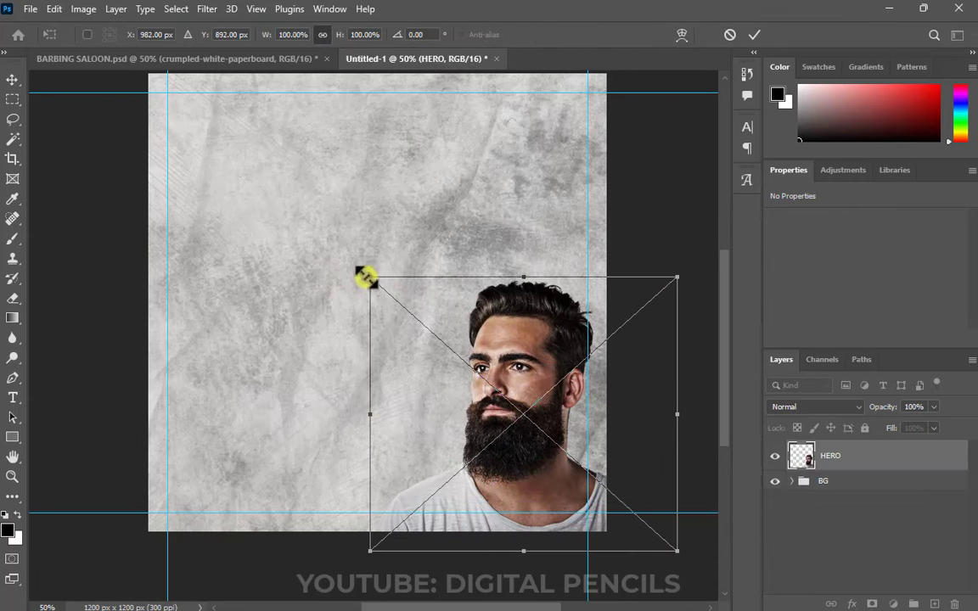
Step: Enlarge the HERO image to about 128%, position it at about X 341 px, Y 310 px, and commit the placement
drag(364, 274, 309, 214)
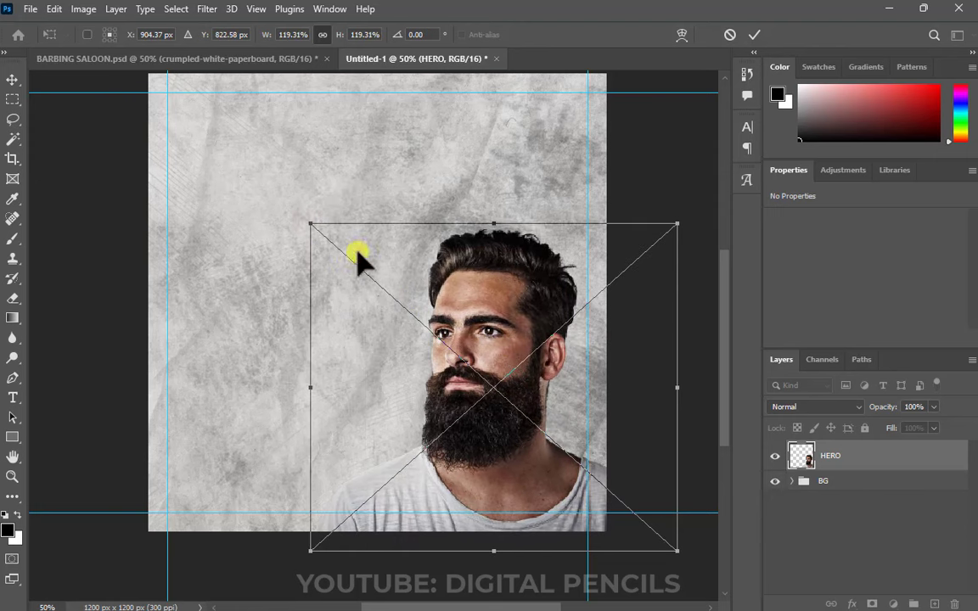
drag(454, 335, 449, 325)
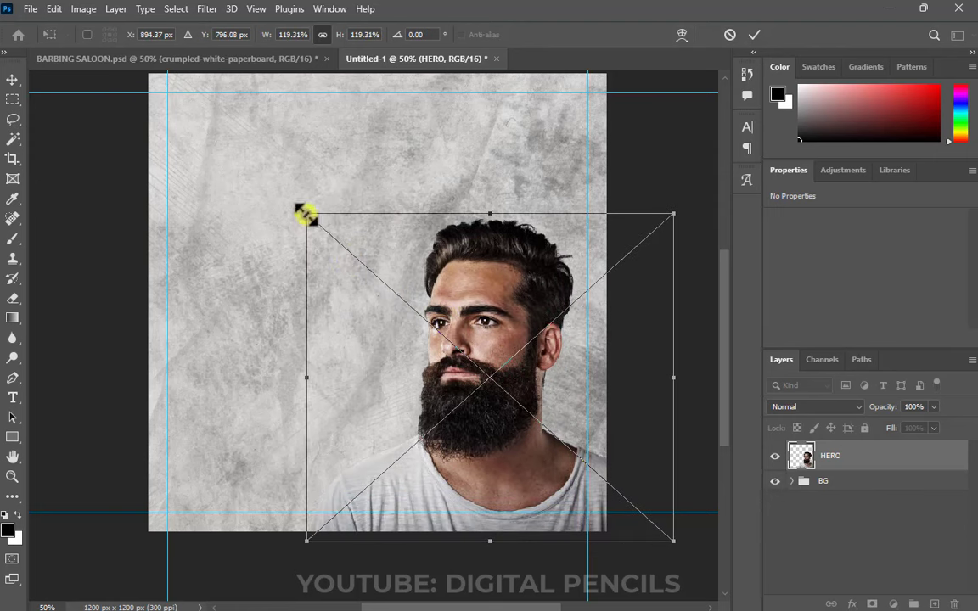
drag(295, 198, 288, 192)
mouse_move(523, 336)
mouse_down()
mouse_move(524, 320)
mouse_move(520, 344)
mouse_up()
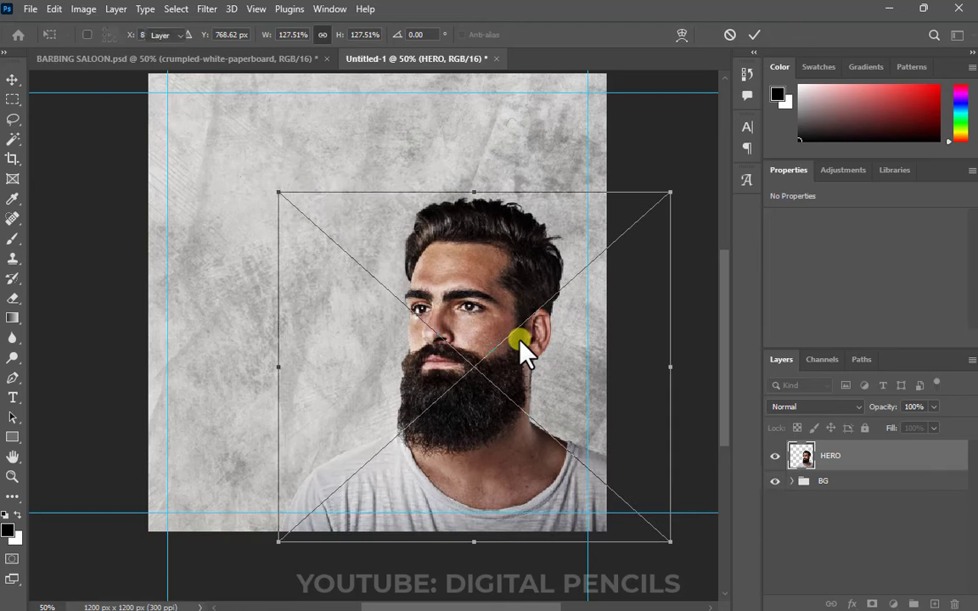
key(Return)
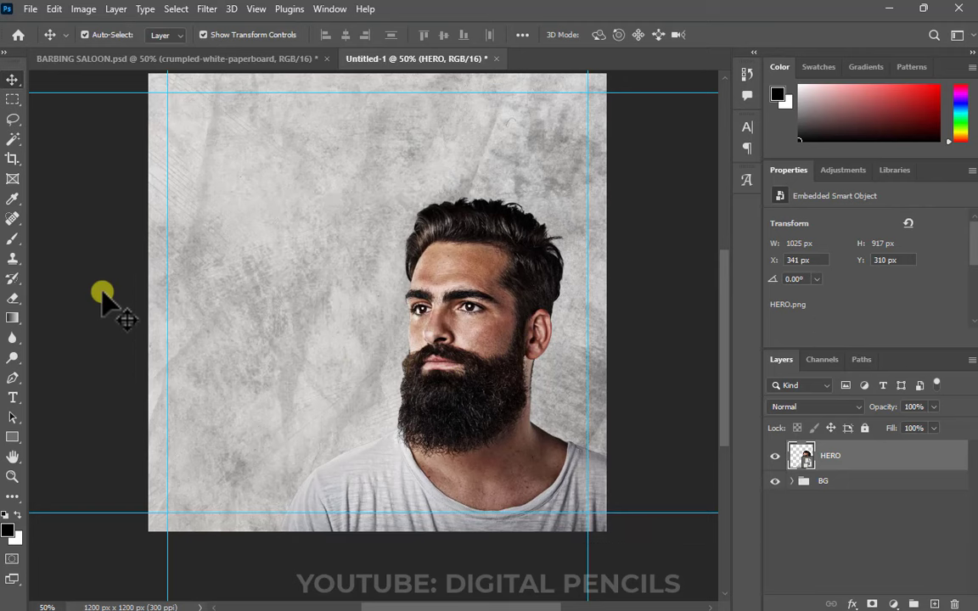
Step: Reposition the HERO portrait to about X 367 px, Y 283 px so it sits against the canvas's lower edge
drag(498, 355, 509, 357)
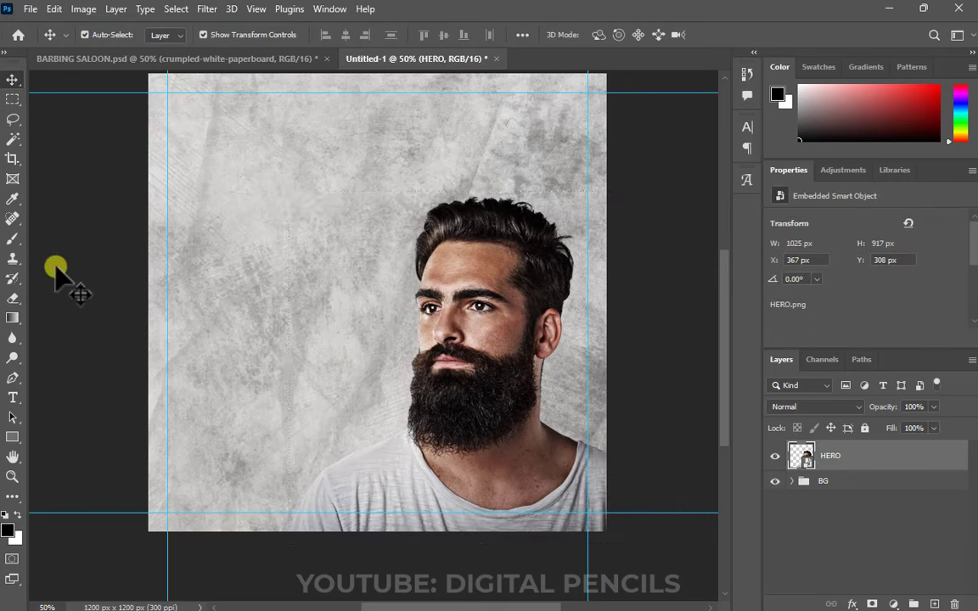
click(477, 368)
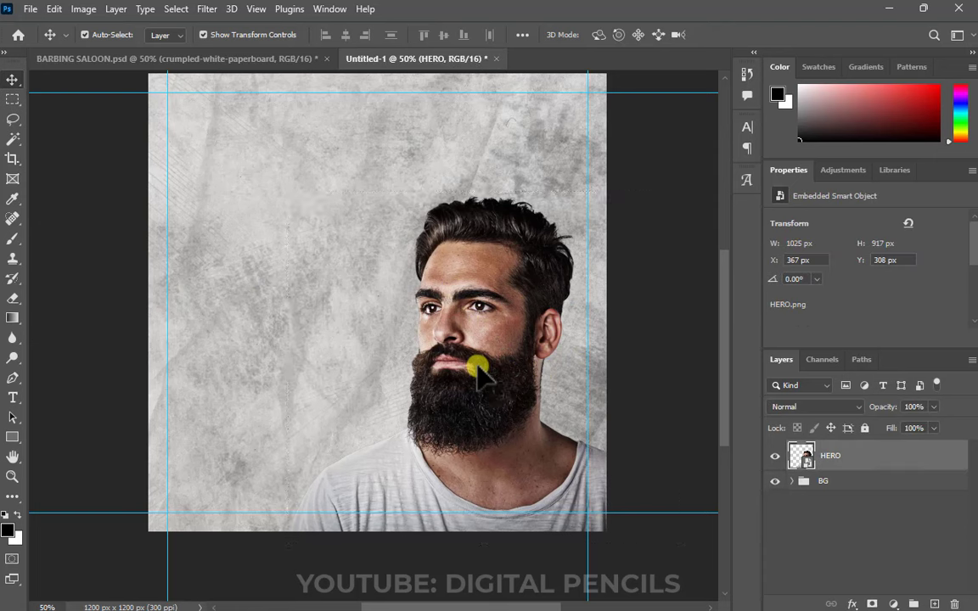
mouse_move(477, 365)
mouse_down()
mouse_move(479, 358)
mouse_move(481, 368)
mouse_up()
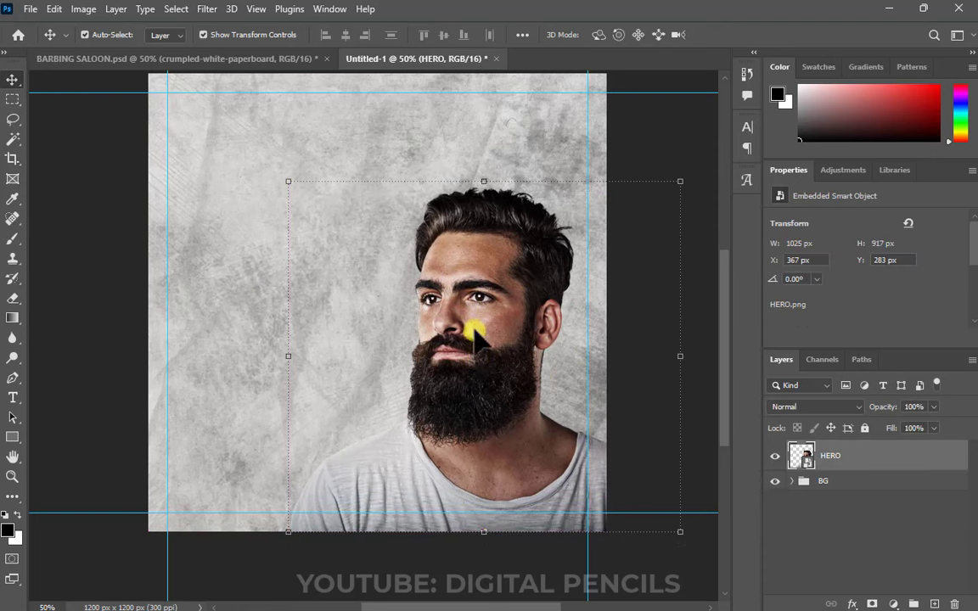
scroll(471, 331, up, 1)
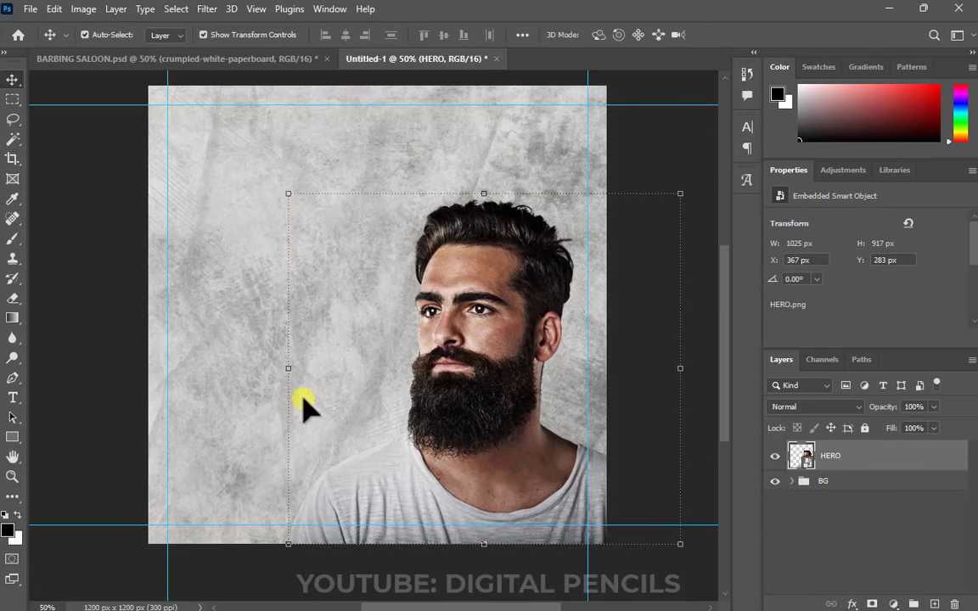
Step: Place the barbers-tools-and-equipment image from the IMAGES folder at the lower-left of the canvas at 100% scale and commit it
key(alt+Tab)
click(469, 248)
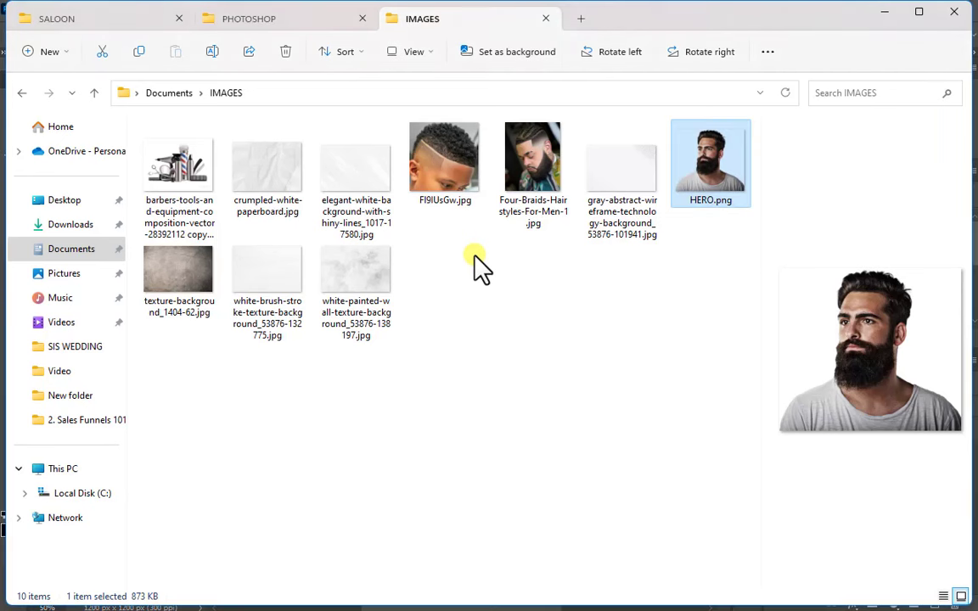
mouse_move(170, 192)
mouse_down()
mouse_move(408, 421)
mouse_move(221, 498)
mouse_move(242, 488)
mouse_move(242, 453)
mouse_move(247, 462)
mouse_move(260, 412)
mouse_up()
key(alt+Tab)
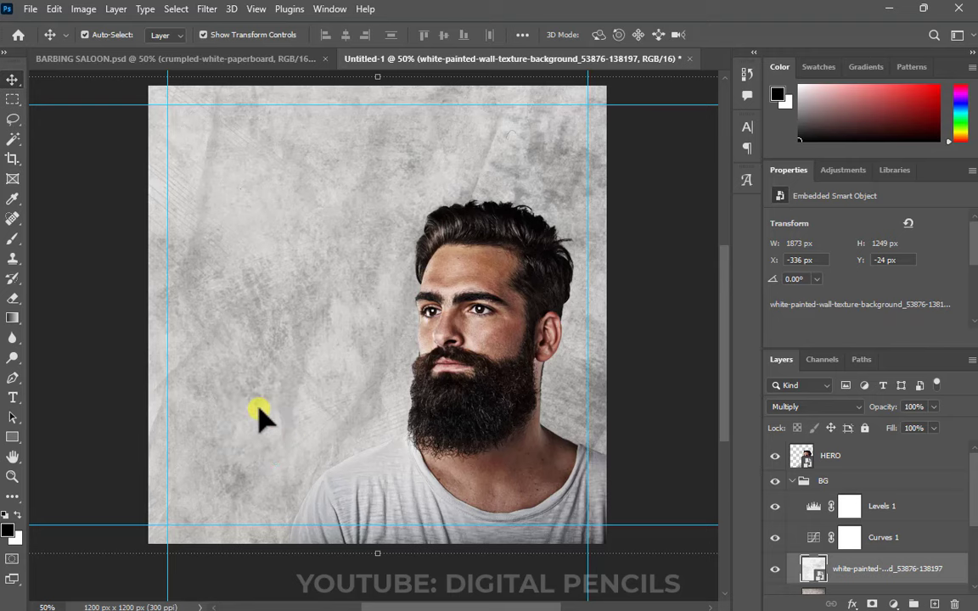
key(alt+Tab)
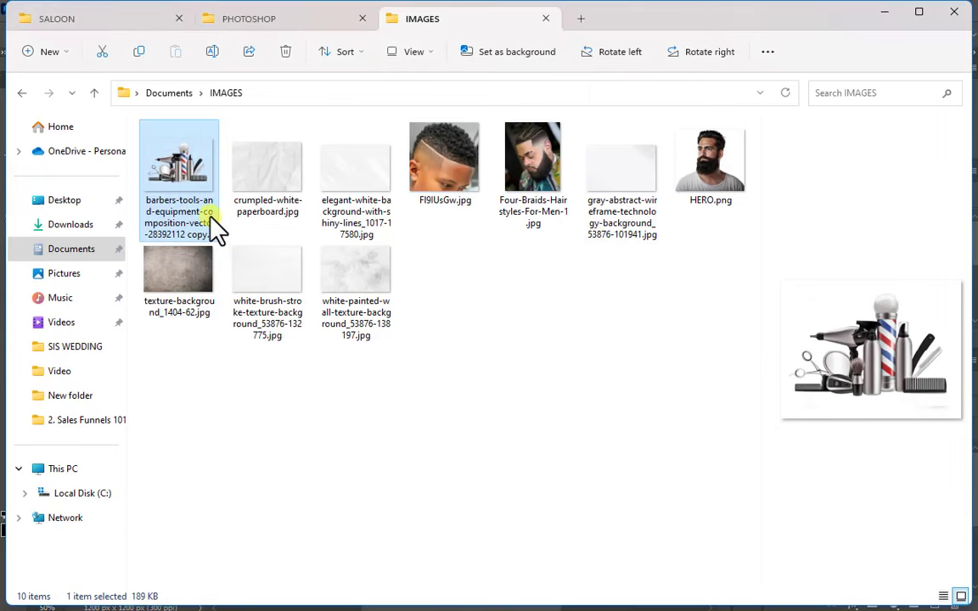
drag(210, 214, 259, 499)
key(alt+Tab)
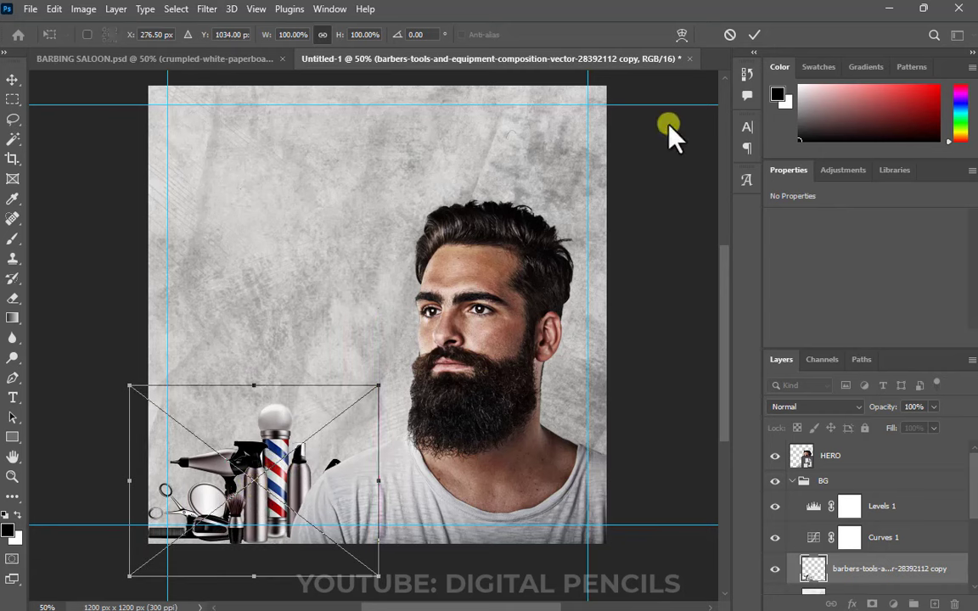
click(753, 38)
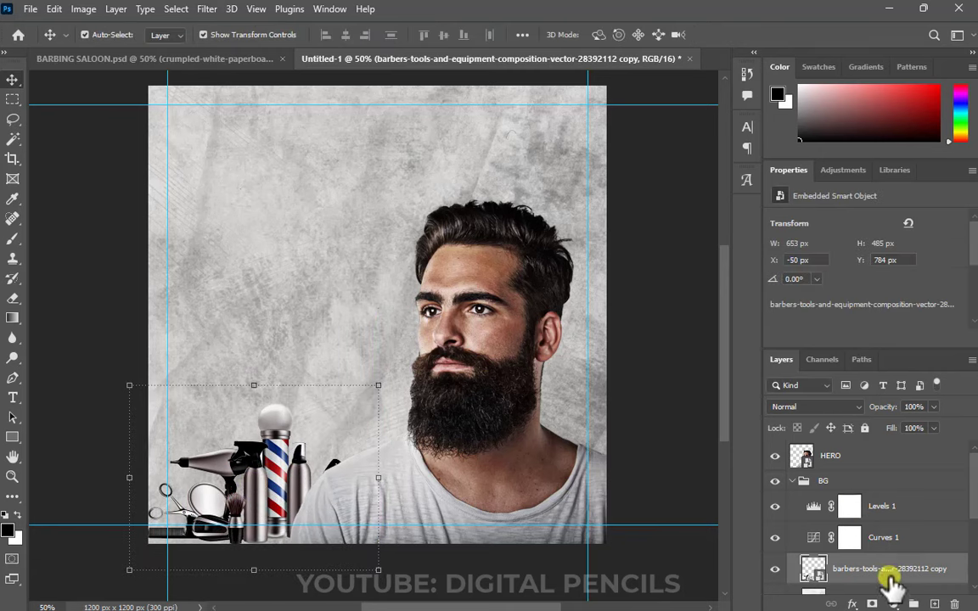
Step: Move the barber tools layer above HERO, collapse the BG group, and shift the tools to about X -54 px, Y 796 px
mouse_move(858, 565)
mouse_down()
mouse_move(890, 546)
mouse_move(891, 452)
mouse_move(875, 450)
mouse_up()
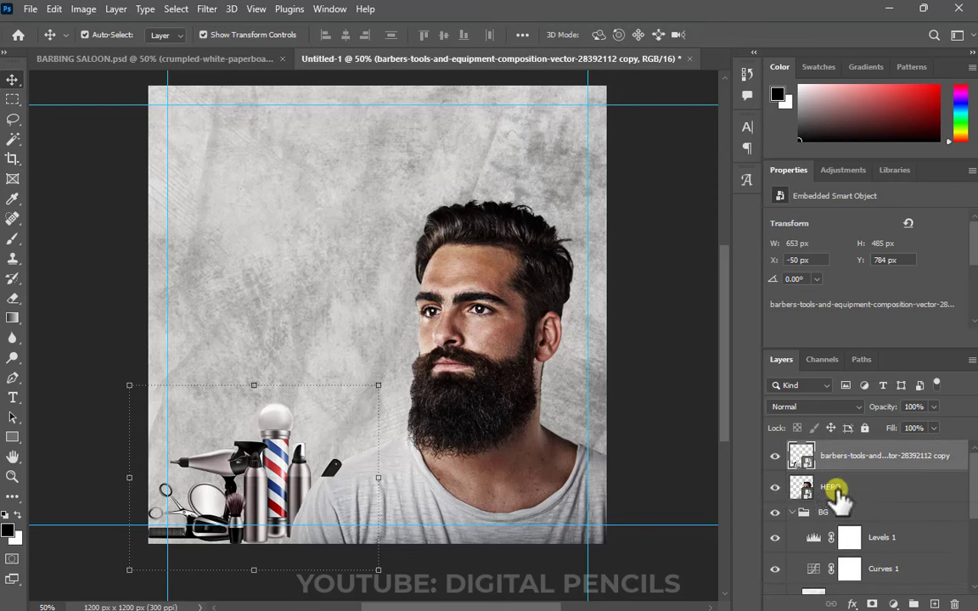
click(788, 513)
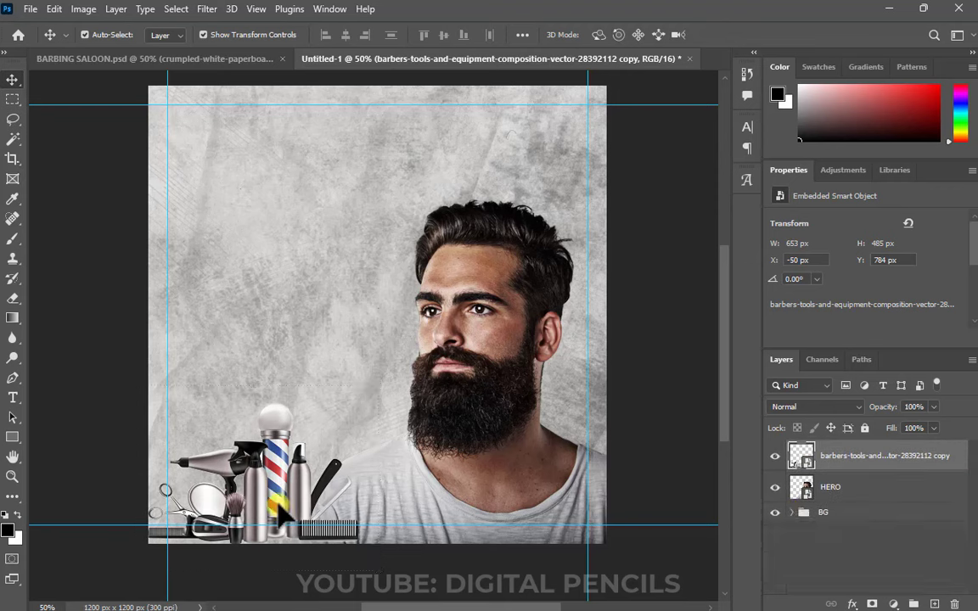
mouse_move(275, 519)
mouse_down()
mouse_move(270, 529)
mouse_move(274, 515)
mouse_up()
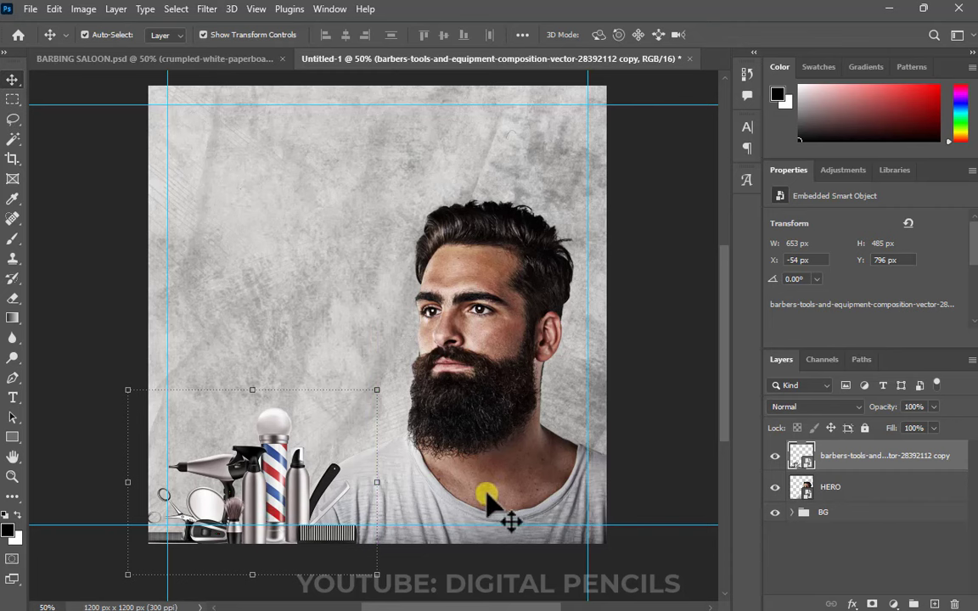
Step: Try stacking the HERO layer above the barber tools layer and return the tools layer to the top
click(846, 490)
drag(847, 490, 847, 433)
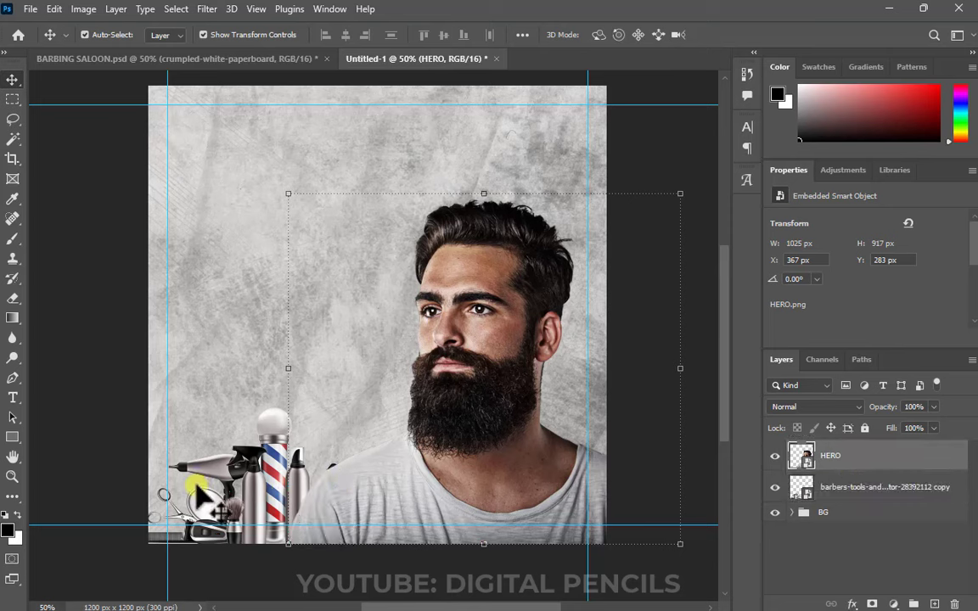
click(852, 497)
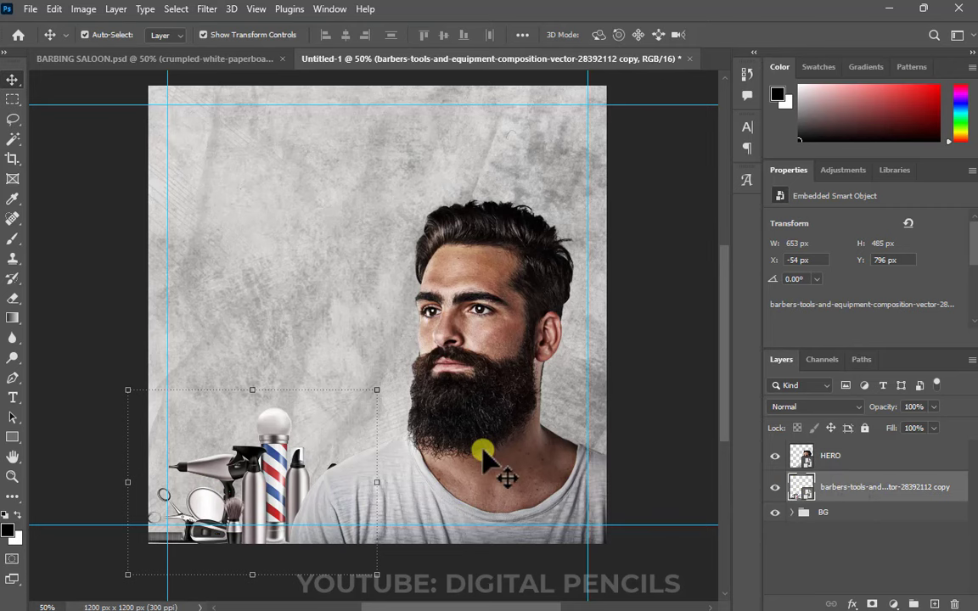
drag(863, 490, 860, 450)
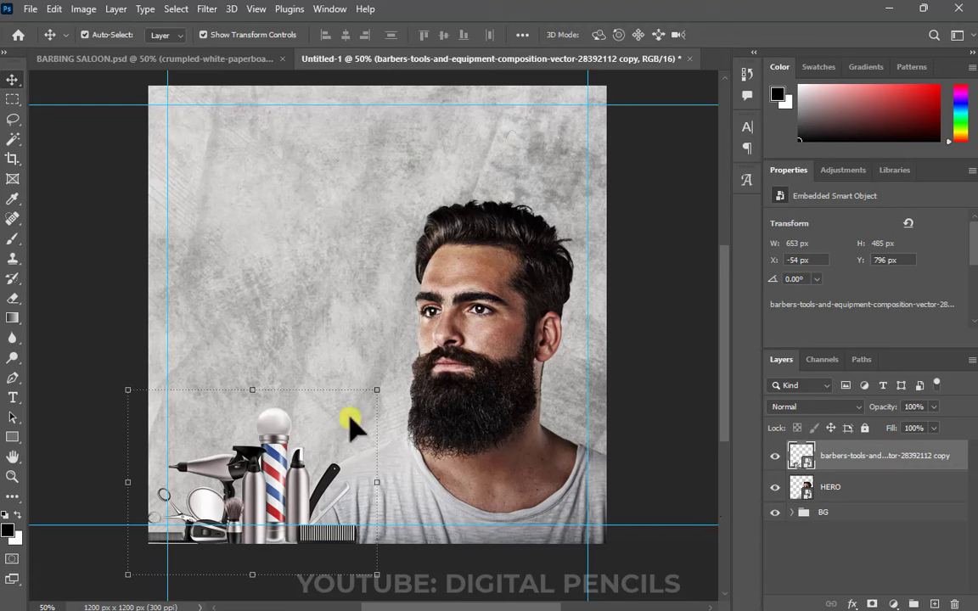
Step: Enlarge the barber tools image to about 104%, position it at about X -74 px, Y 779 px, and deselect it
click(380, 389)
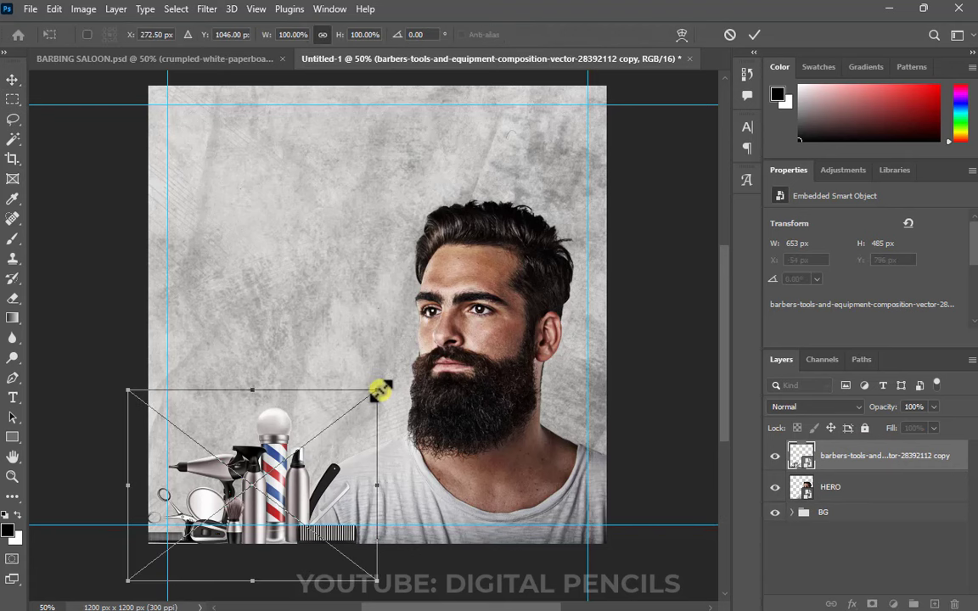
drag(378, 392, 388, 384)
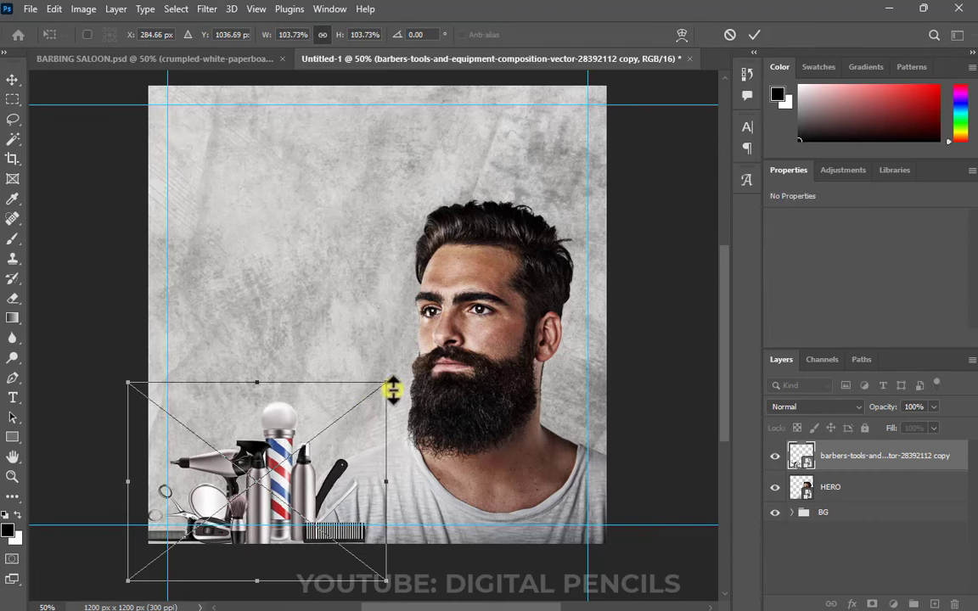
key(Return)
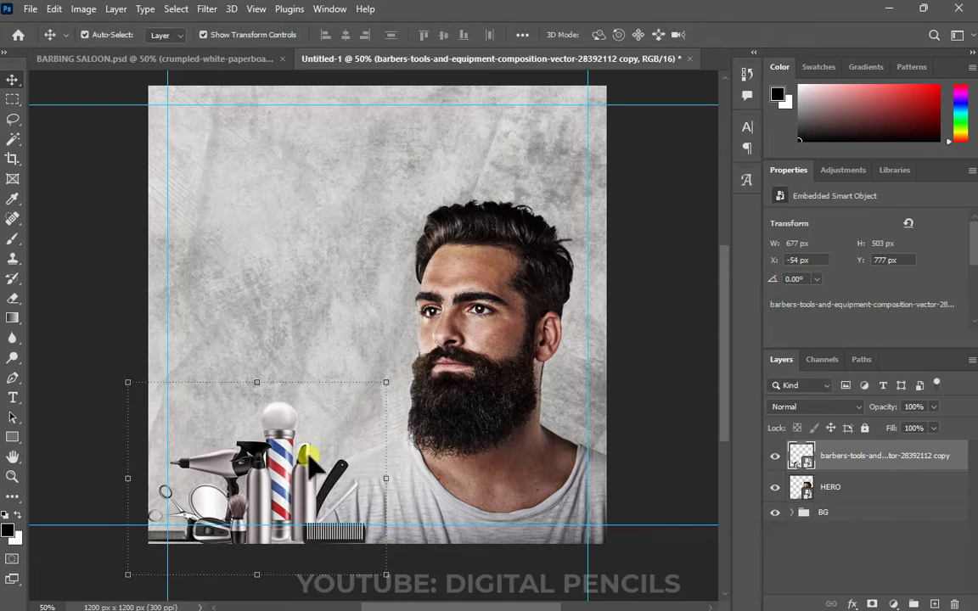
mouse_move(279, 477)
mouse_down()
mouse_move(281, 466)
mouse_move(270, 476)
mouse_move(289, 472)
mouse_up()
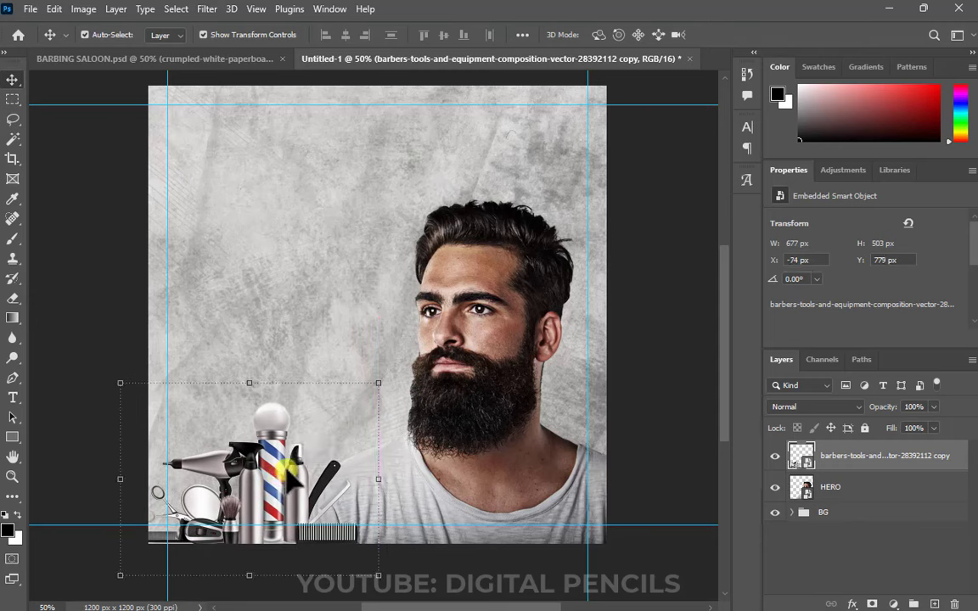
click(653, 300)
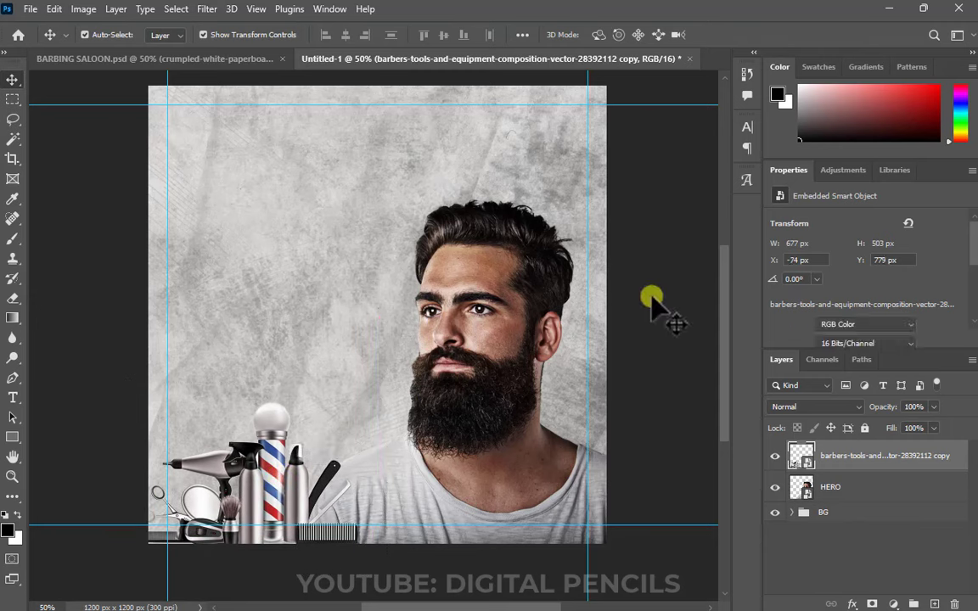
Step: Draw a circle about 324 px in diameter with the Ellipse tool on the left side of the canvas, above the barber tools
click(14, 438)
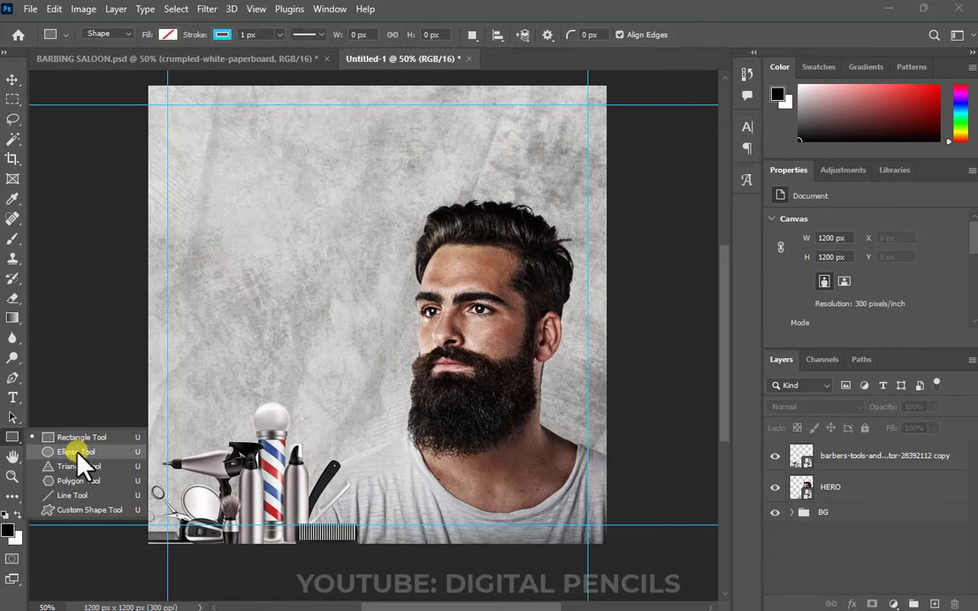
click(79, 441)
key(shift+u)
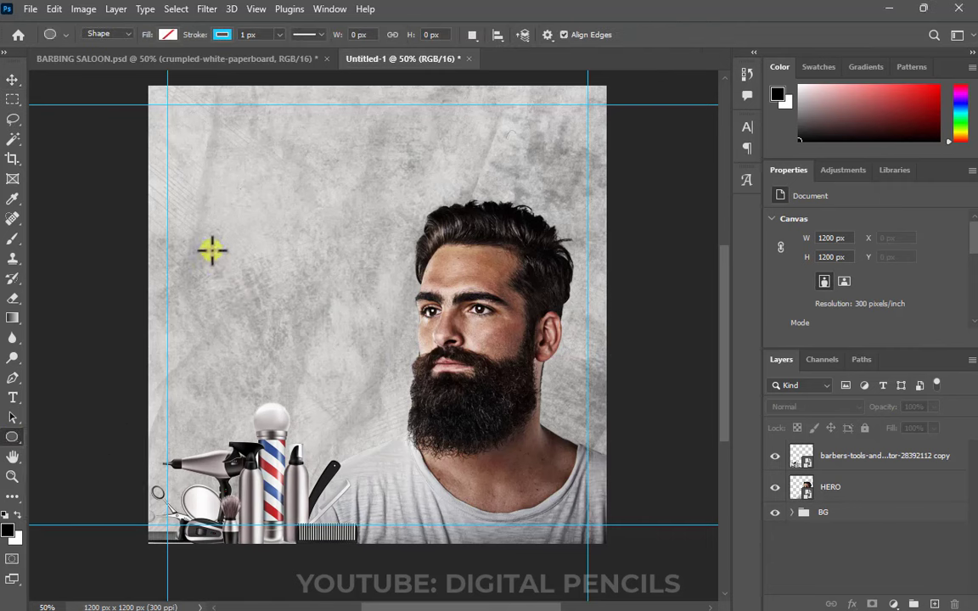
drag(213, 244, 310, 393)
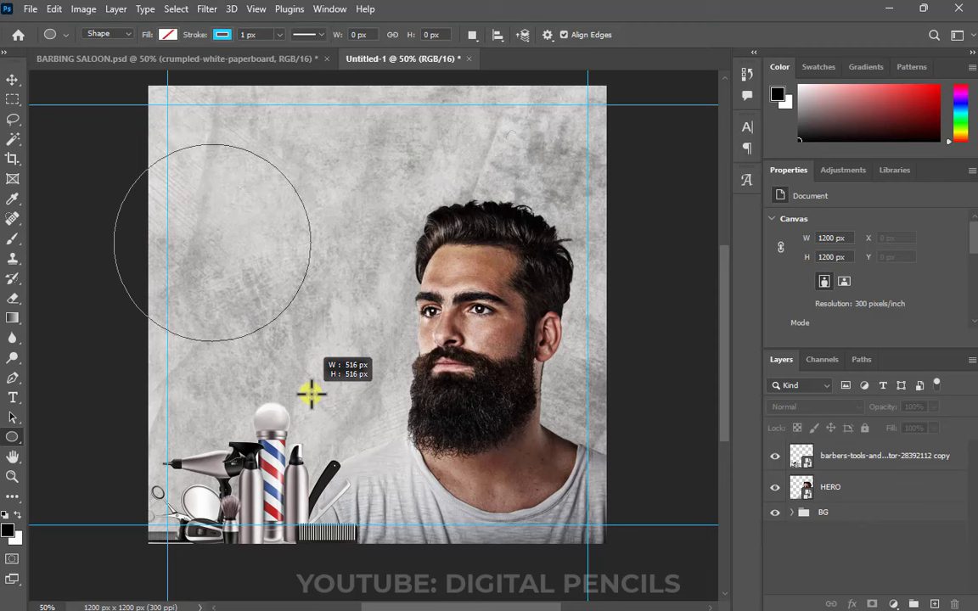
drag(311, 393, 275, 394)
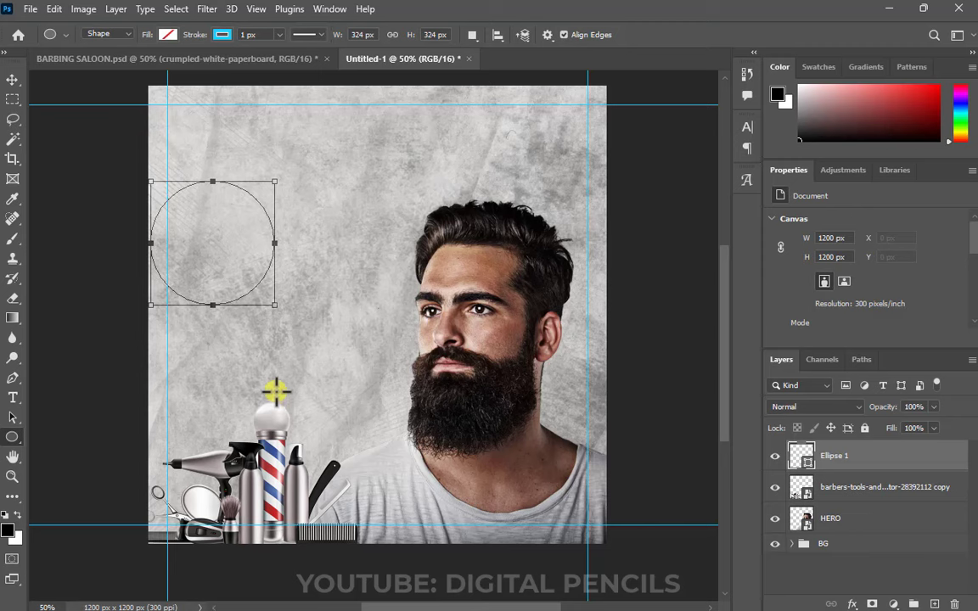
Step: Fill the circle with dark grey and remove its stroke
click(165, 35)
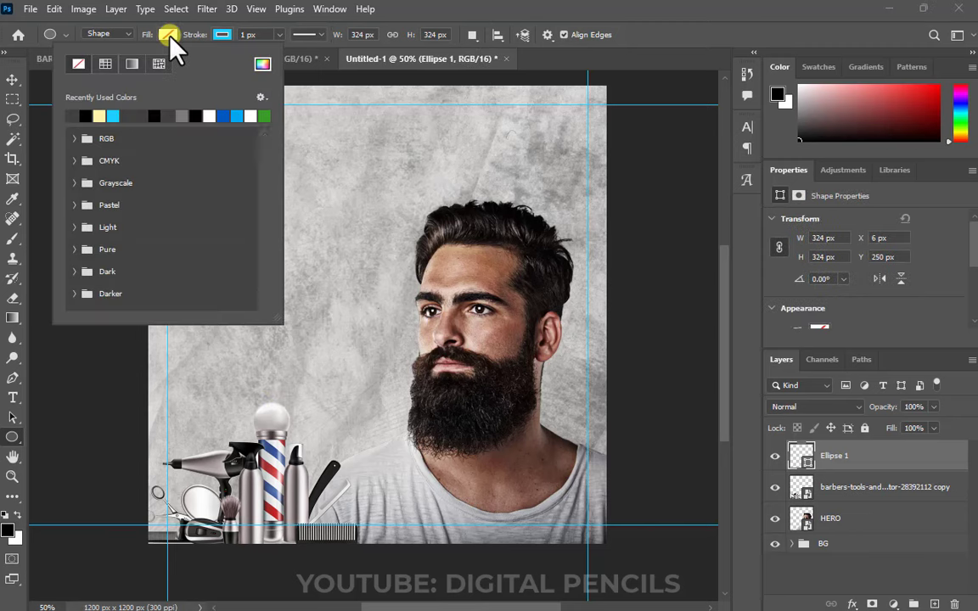
click(83, 116)
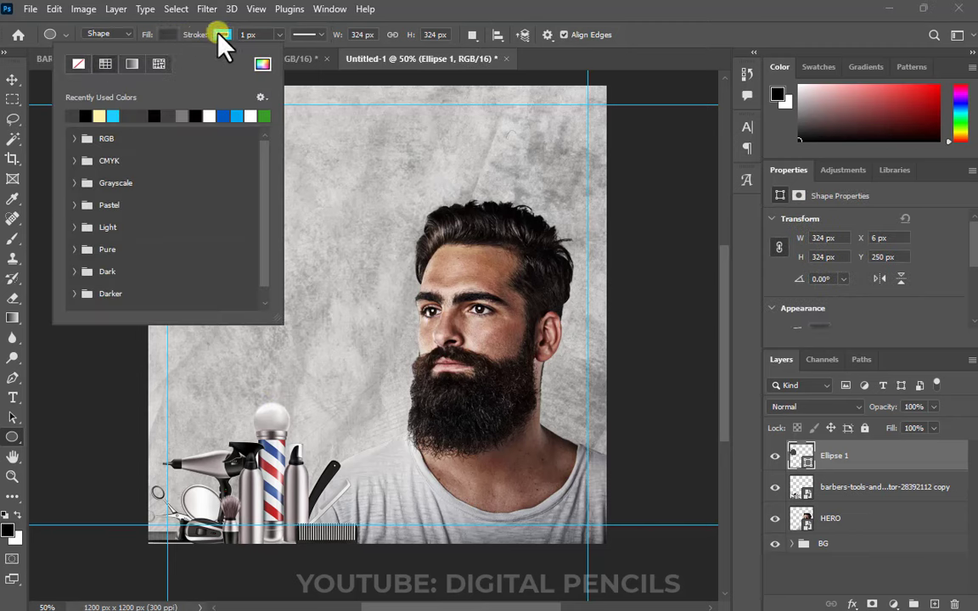
click(222, 35)
click(133, 63)
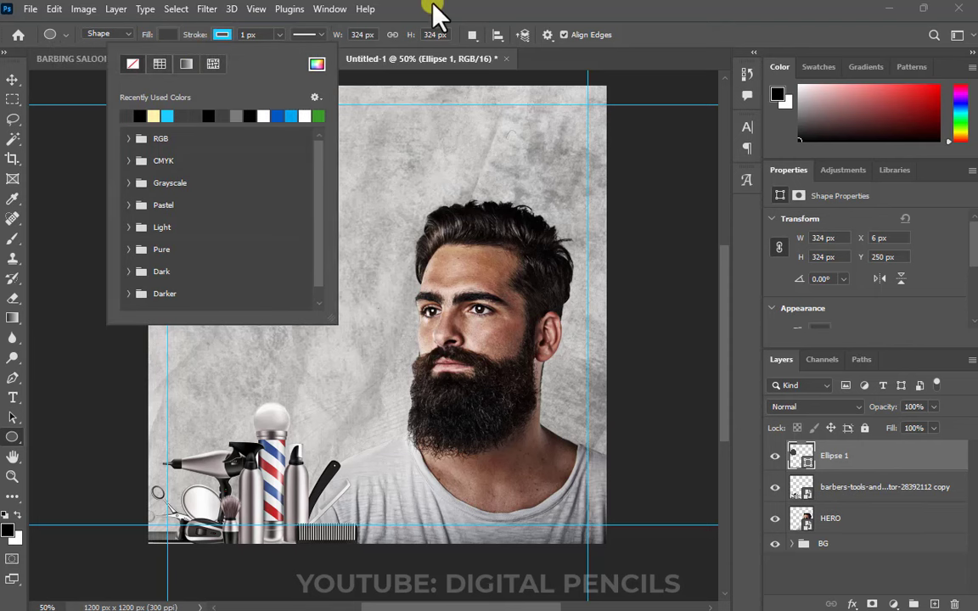
key(Return)
Step: Duplicate the circle toward the lower right and move the original to about X 50 px, Y 378 px, against the left guide
key(v)
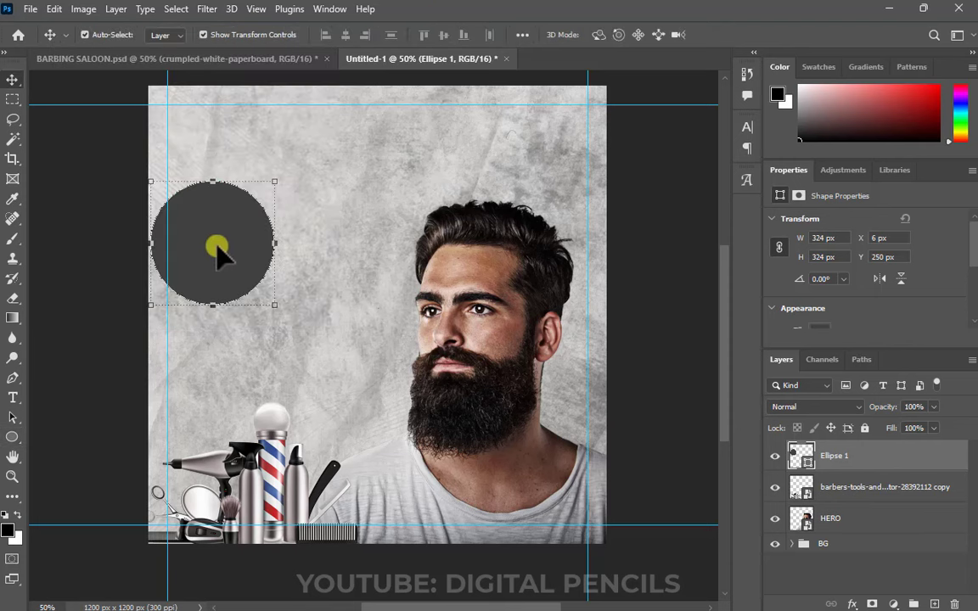
drag(219, 248, 336, 359)
click(197, 306)
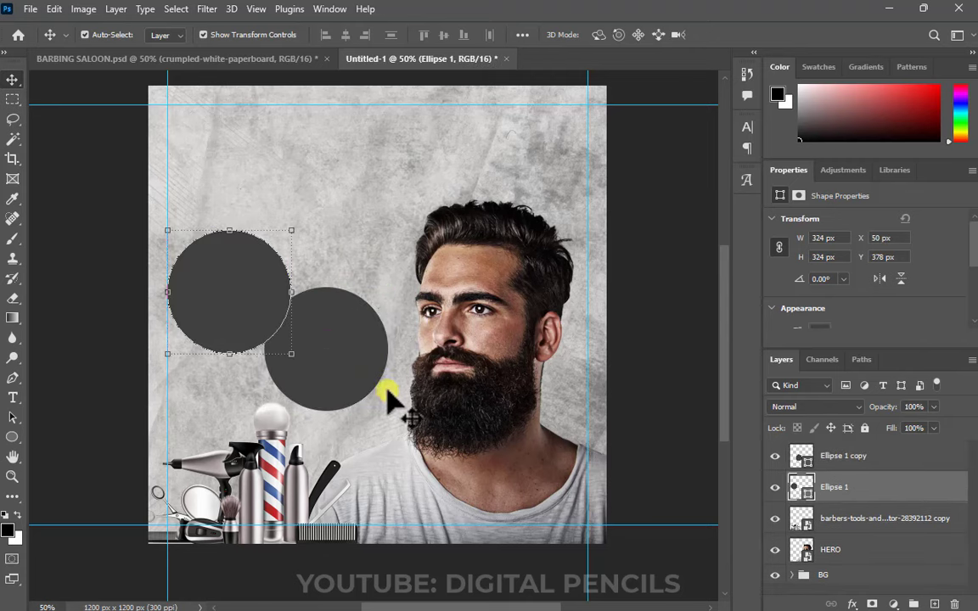
Step: Place Four-Braids-Hairstyles-For-Men-1.jpg from the IMAGES folder into the flyer, directly above the Ellipse 1 layer
key(alt+Tab)
click(458, 240)
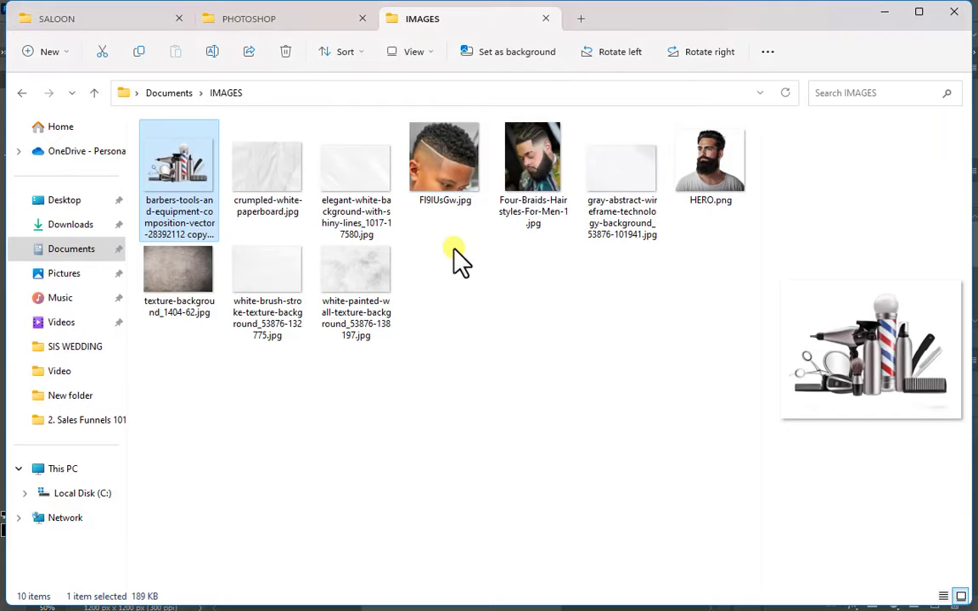
click(530, 172)
drag(528, 174, 387, 365)
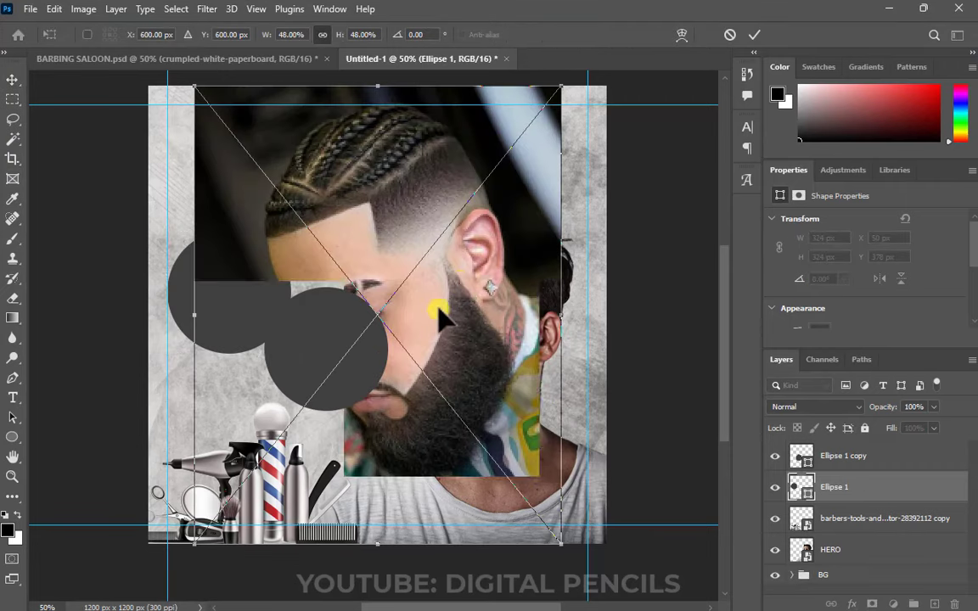
Step: Scale the braids photo to about 20.7%, position it over the left circle at about X 0 px, Y 378 px, and commit the placement
drag(565, 88, 384, 308)
drag(244, 437, 197, 336)
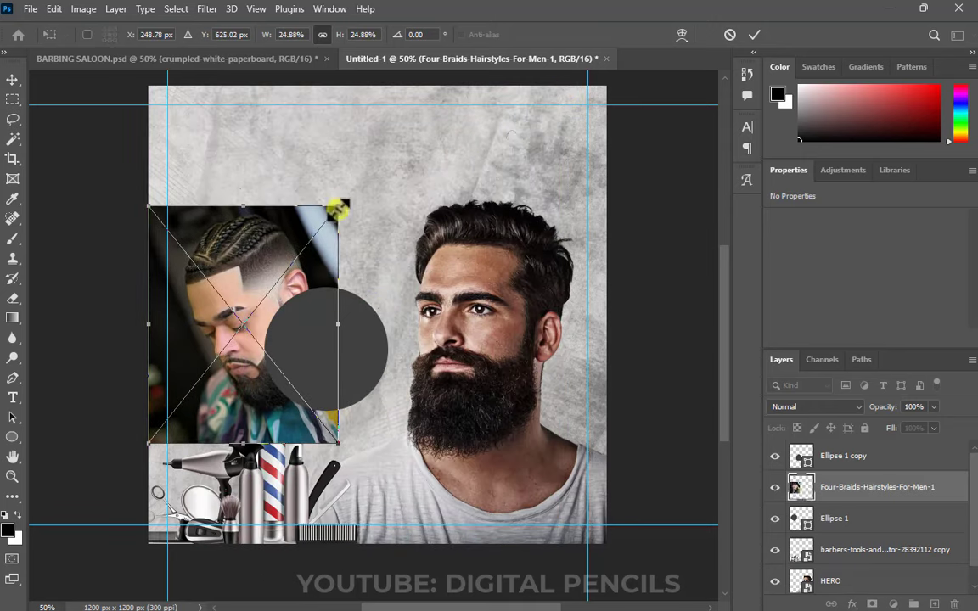
drag(339, 206, 307, 247)
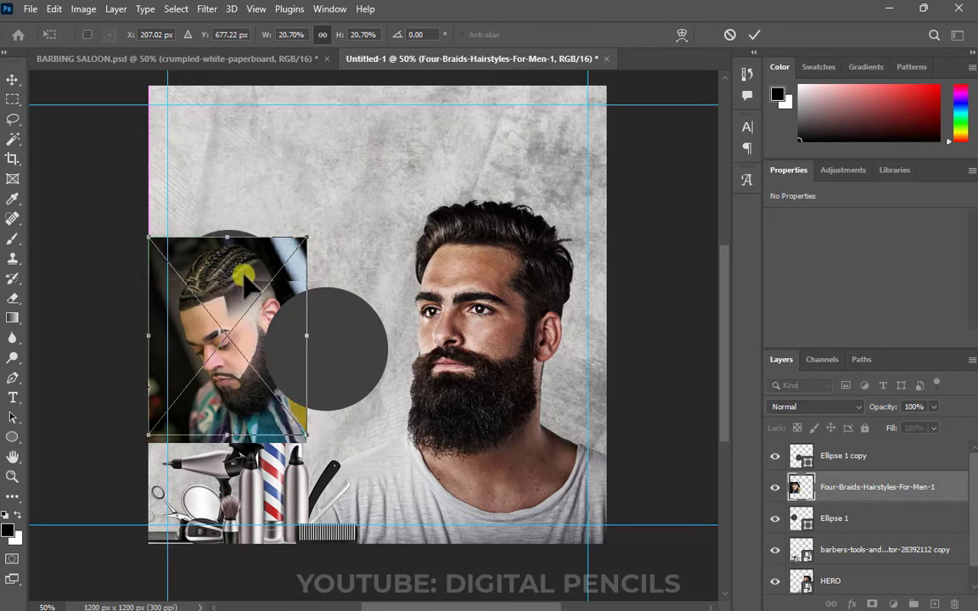
drag(254, 293, 246, 276)
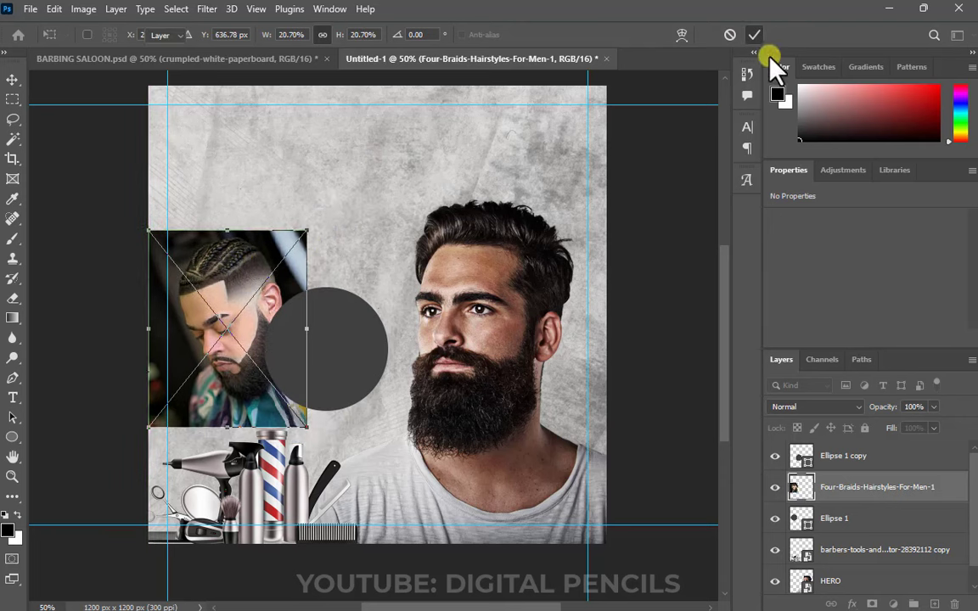
click(754, 34)
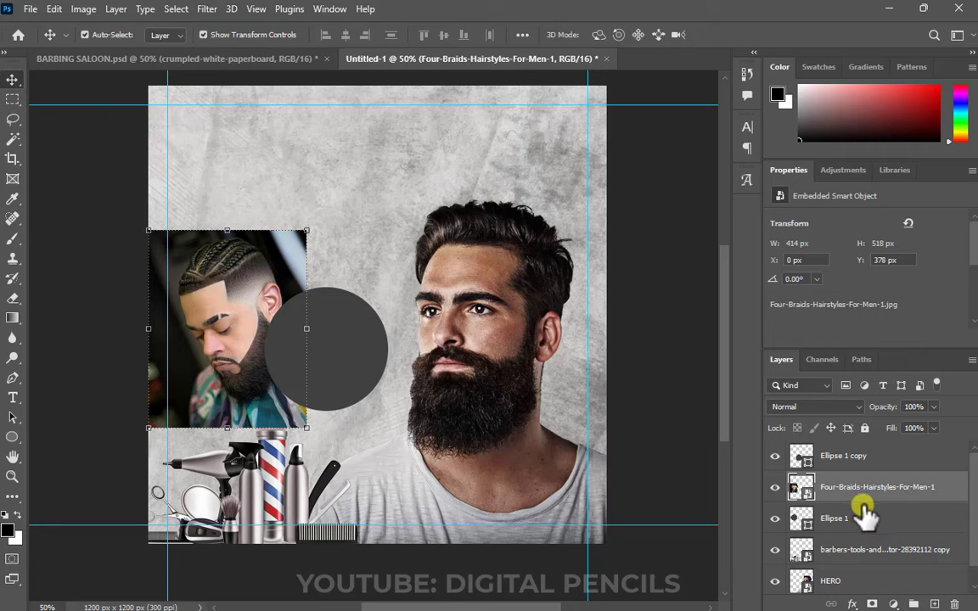
Step: Move the braids photo up to about Y 343 px and clip it to the Ellipse 1 circle
drag(211, 334, 217, 334)
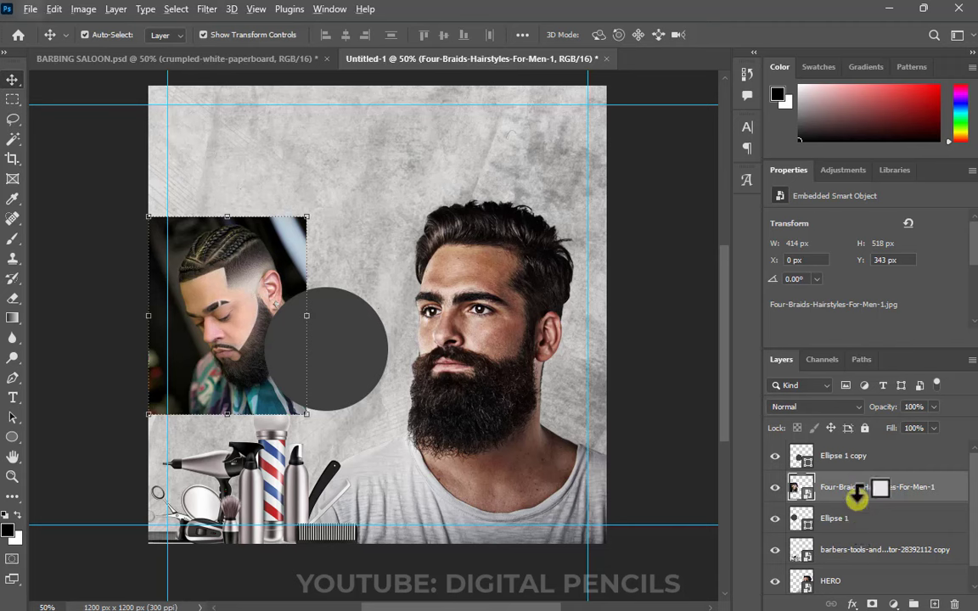
drag(866, 504, 865, 500)
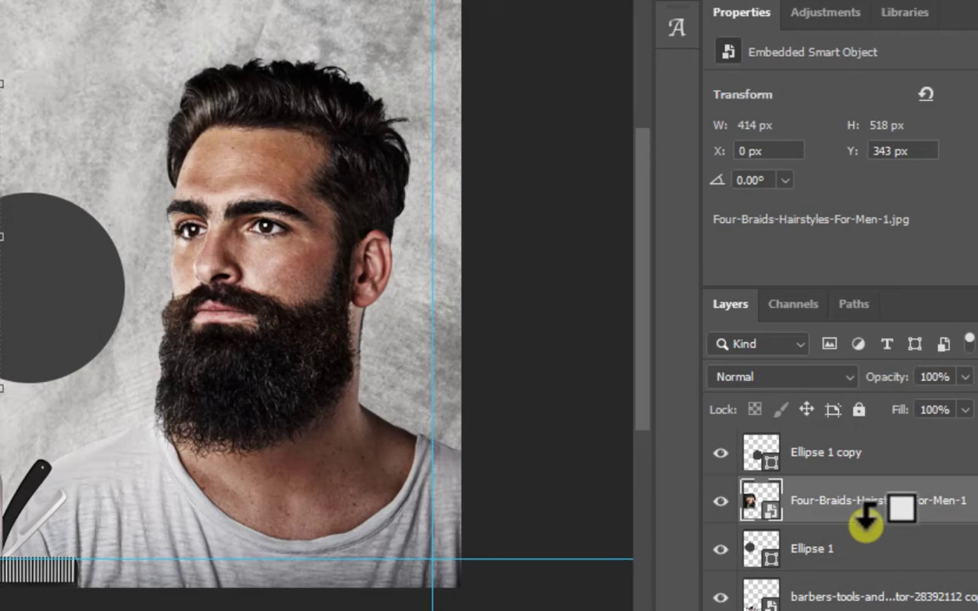
drag(866, 511, 863, 511)
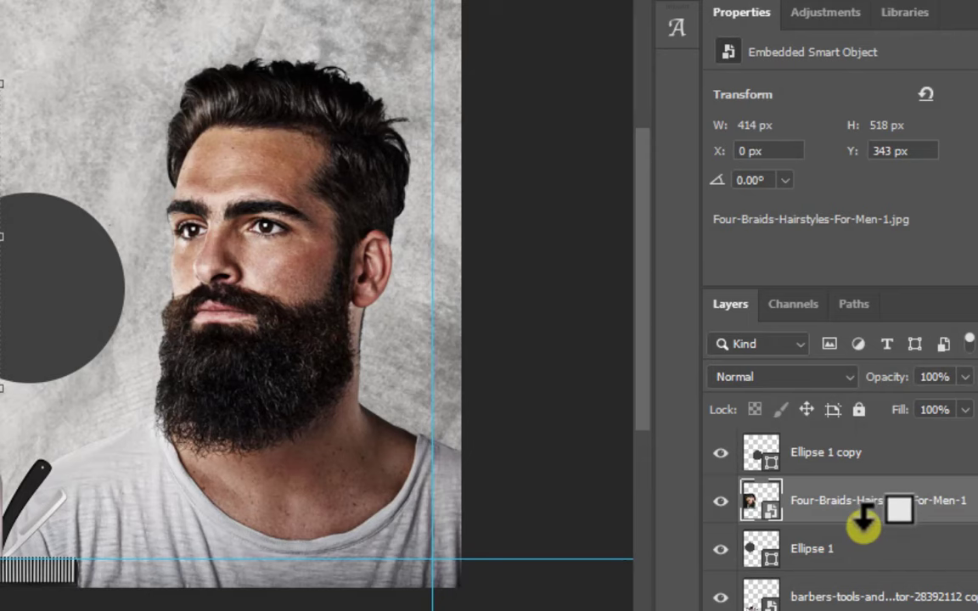
alt+click(863, 522)
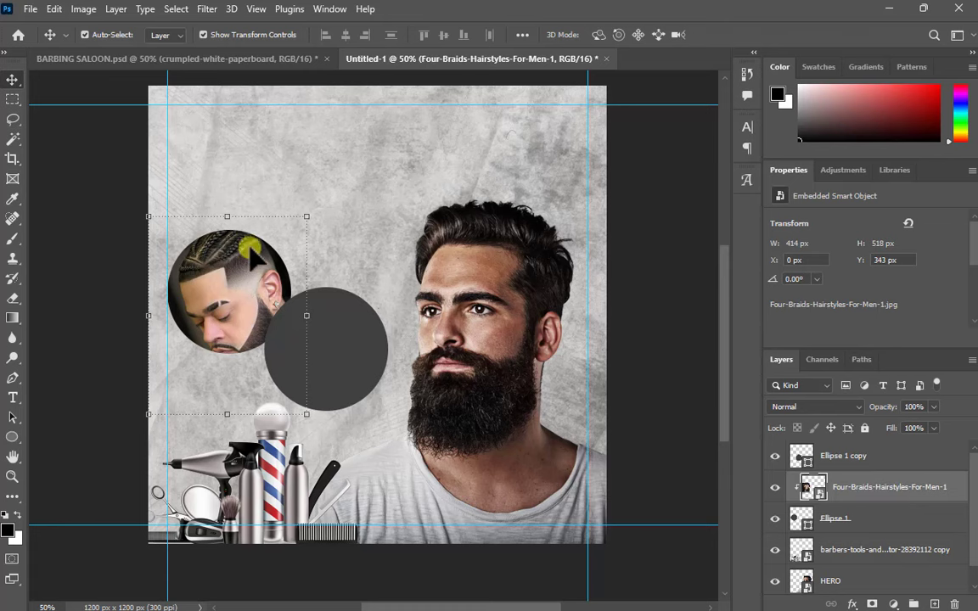
Step: Scale the clipped braids photo to about 19% and reposition it inside the left circle at about X 22 px, Y 363 px
key(ctrl+t)
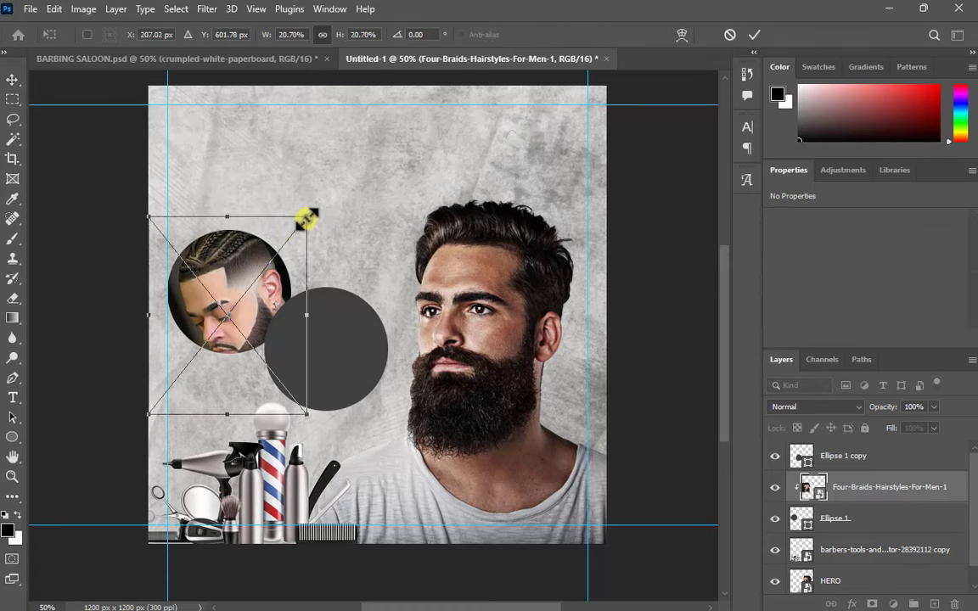
drag(306, 214, 293, 233)
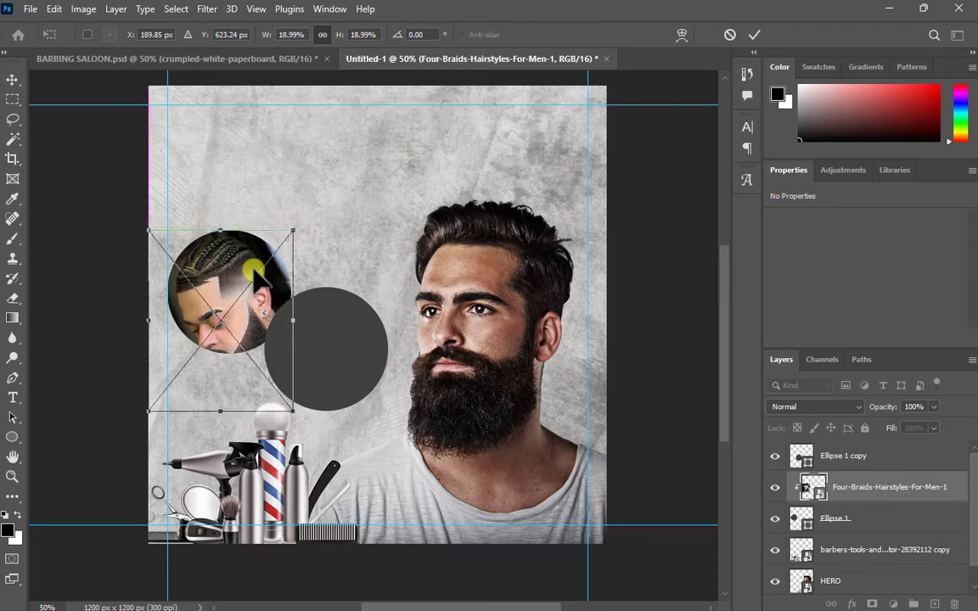
drag(252, 278, 257, 269)
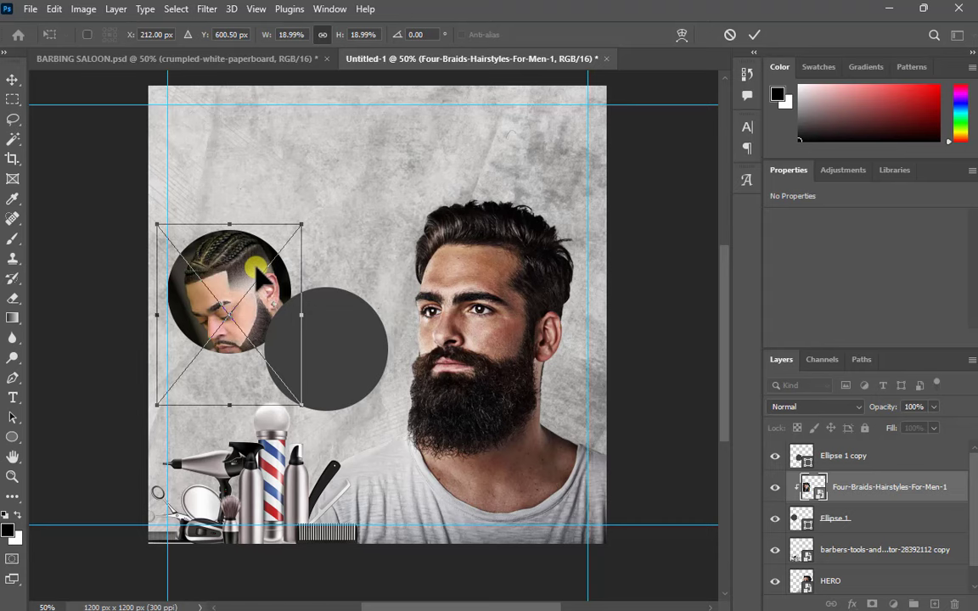
key(Return)
Step: Place FI9IUsGw.jpg from the IMAGES folder into the flyer, directly above the Ellipse 1 copy layer
click(352, 374)
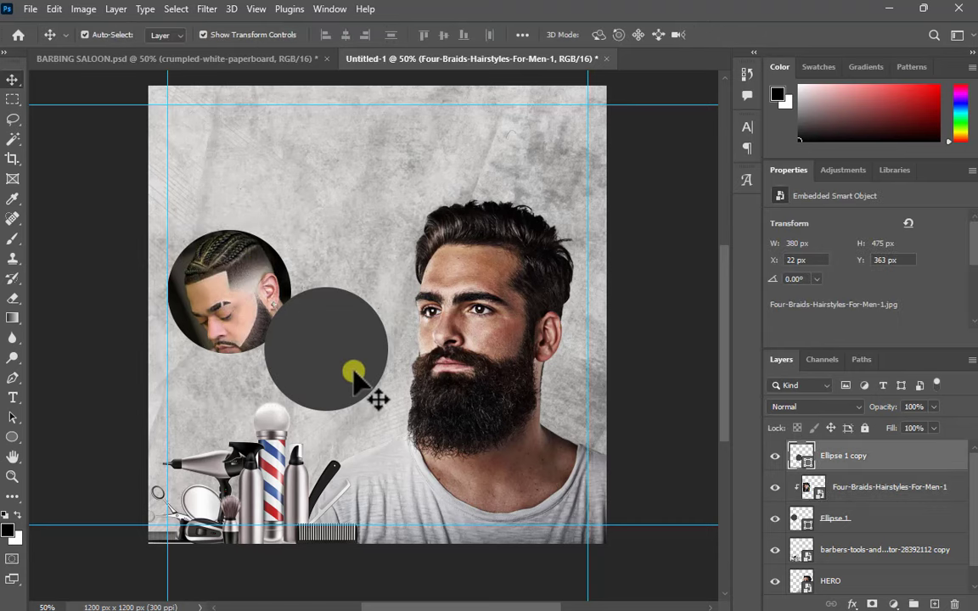
key(alt+Tab)
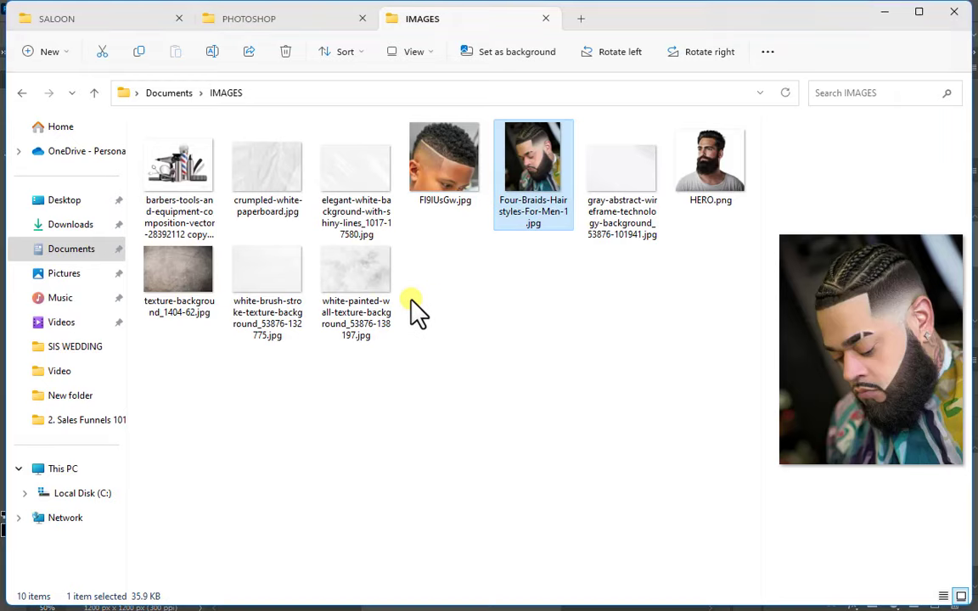
drag(456, 176, 344, 320)
key(alt+Tab)
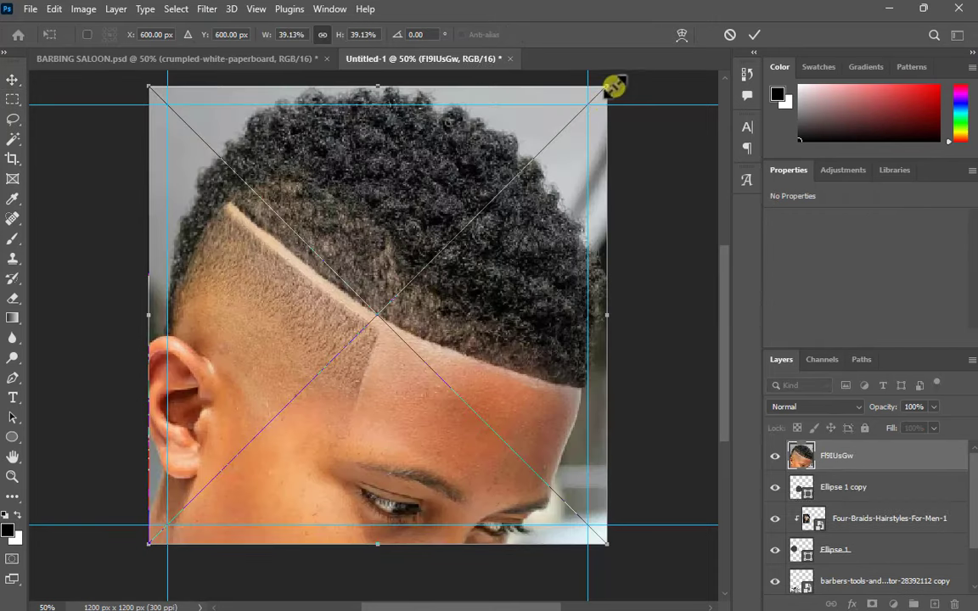
Step: Scale the curly haircut photo to about 11.35%, position it over the right circle at about X 292 px, Y 516 px, and commit the placement
drag(609, 88, 279, 399)
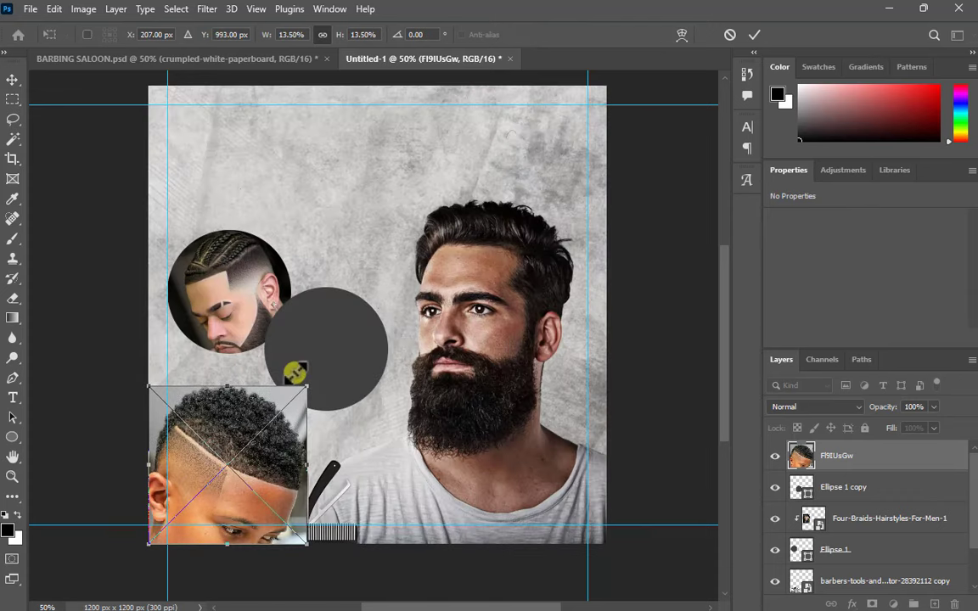
drag(253, 455, 350, 343)
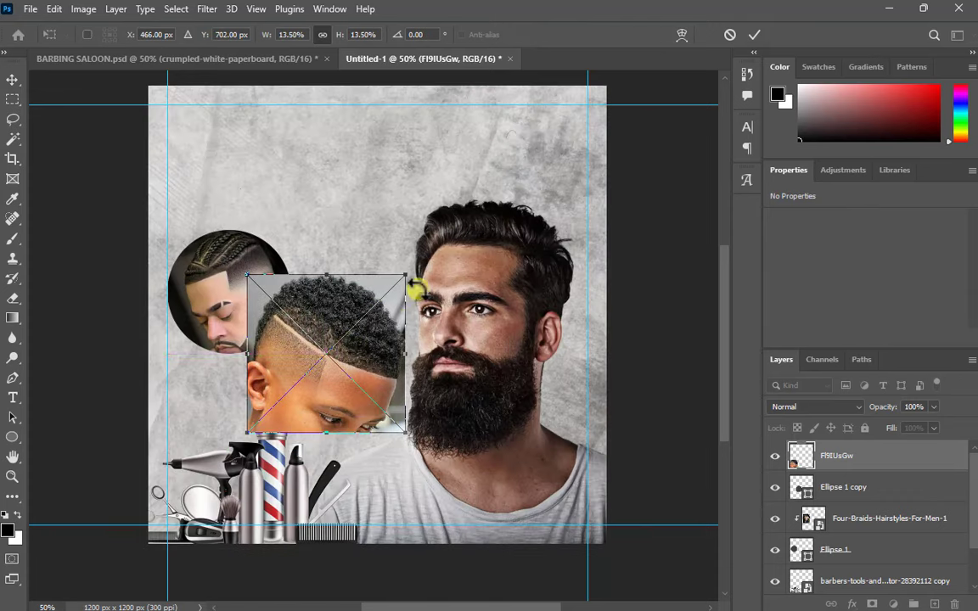
drag(408, 278, 384, 312)
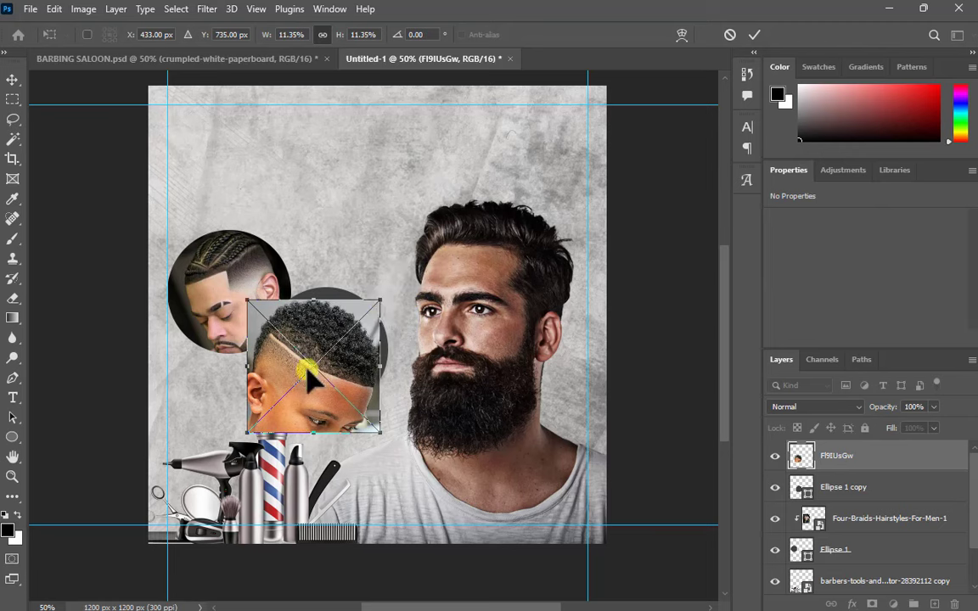
drag(303, 357, 321, 355)
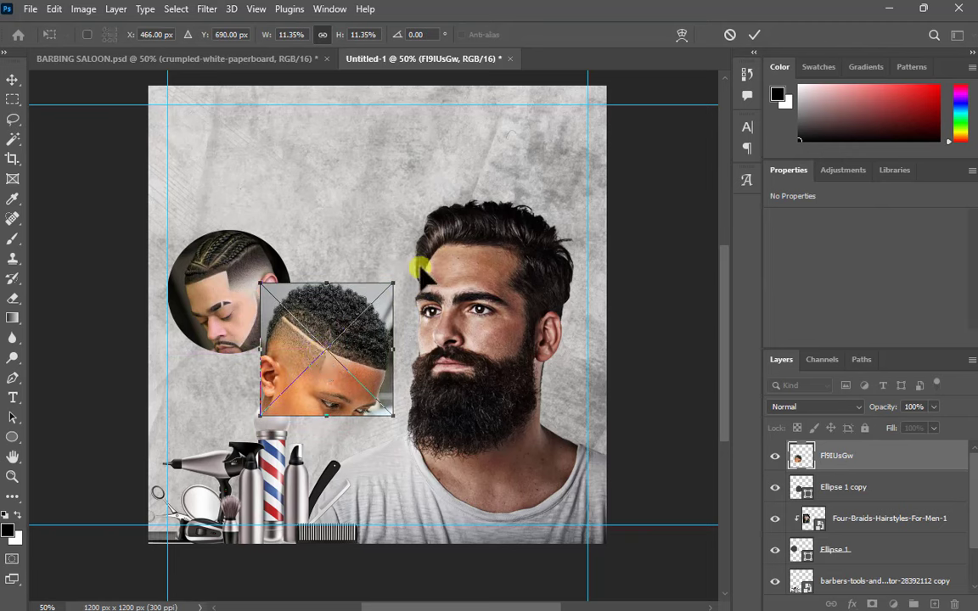
click(751, 35)
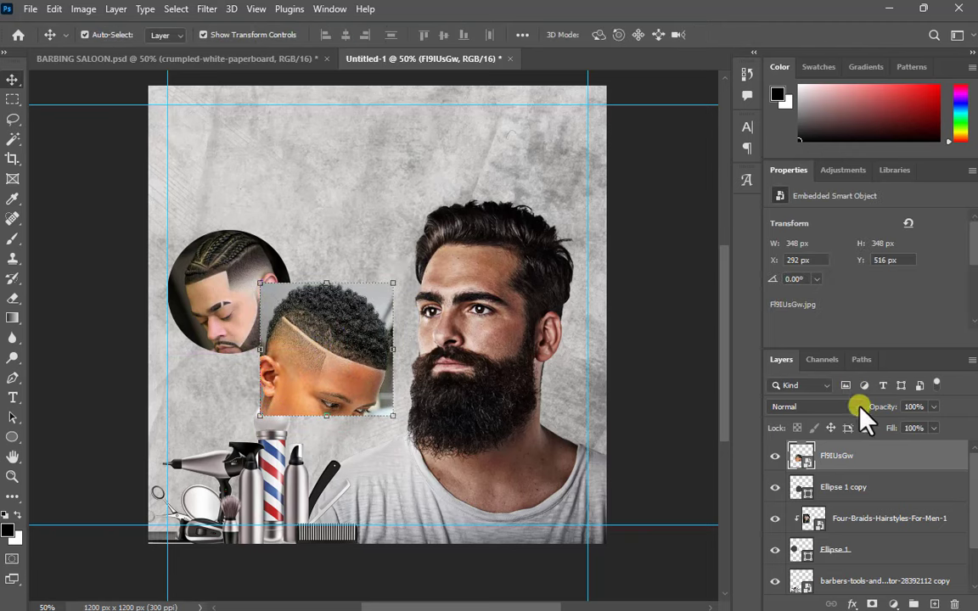
Step: Clip the curly haircut photo to the Ellipse 1 copy circle and deselect the layer
drag(873, 459, 878, 466)
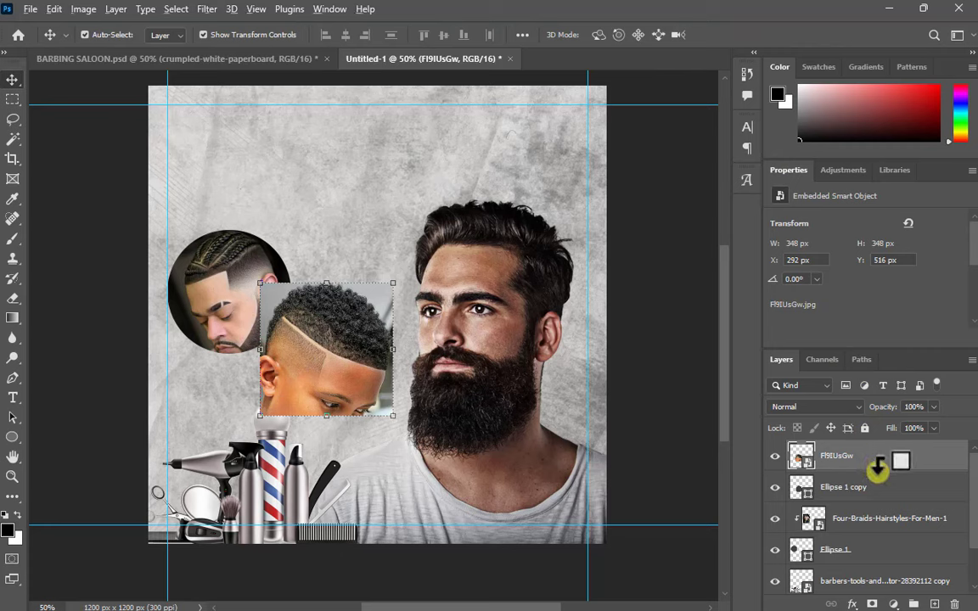
alt+click(877, 467)
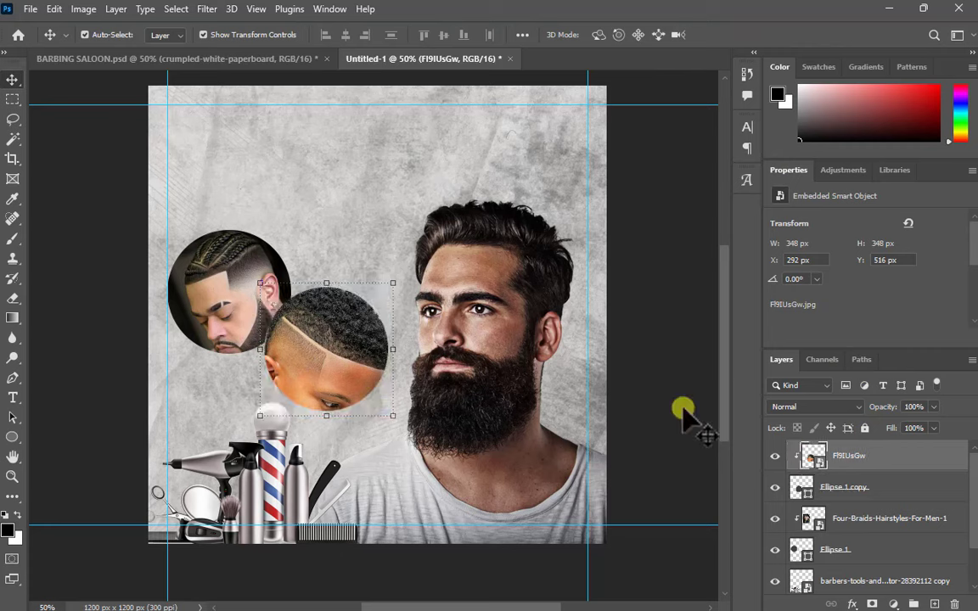
click(618, 349)
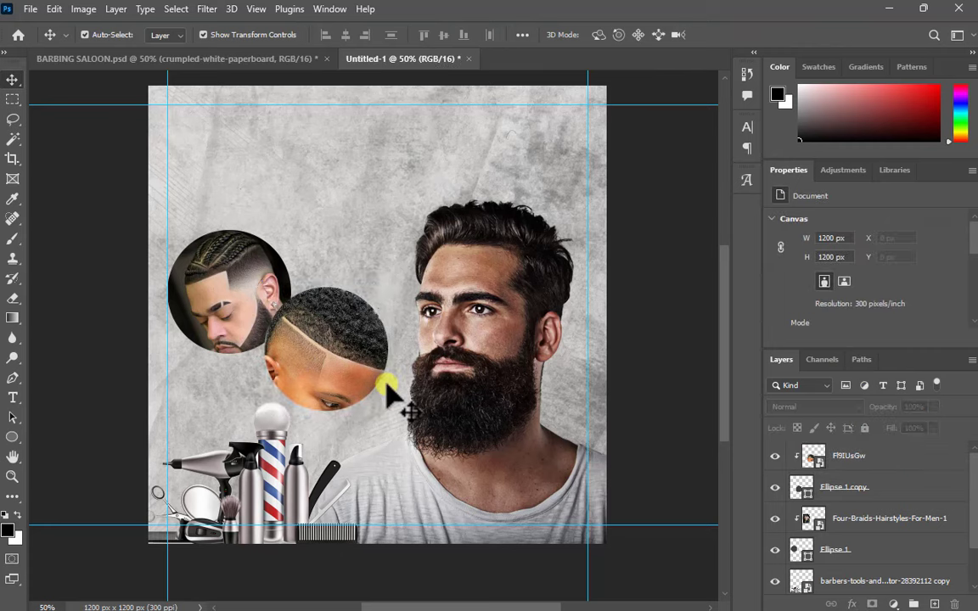
click(885, 523)
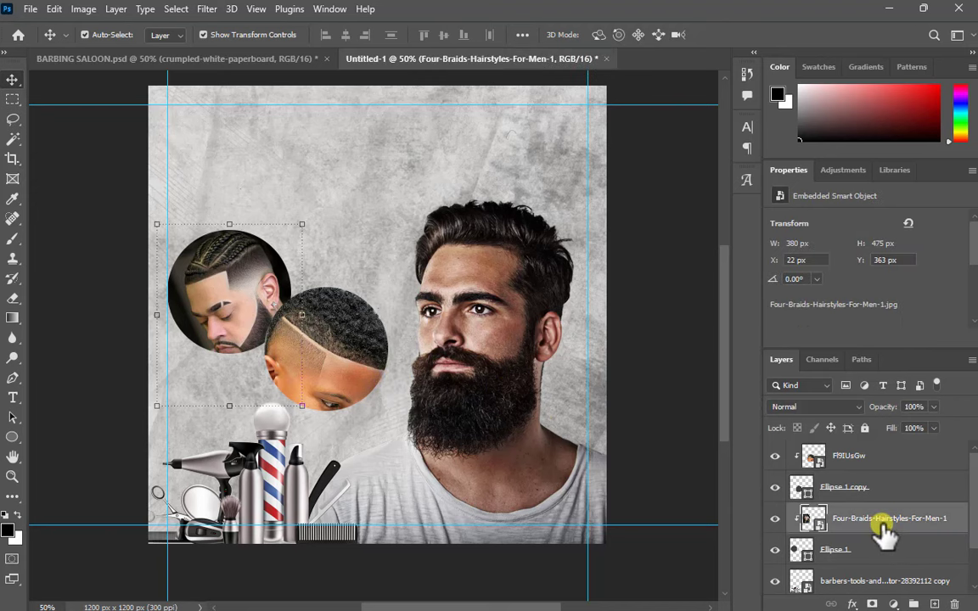
click(880, 558)
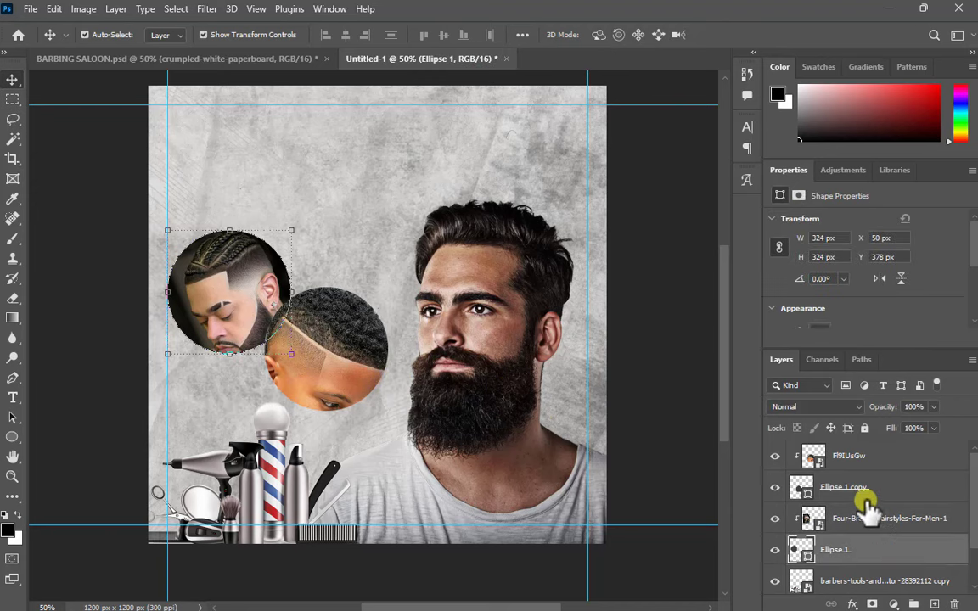
click(854, 523)
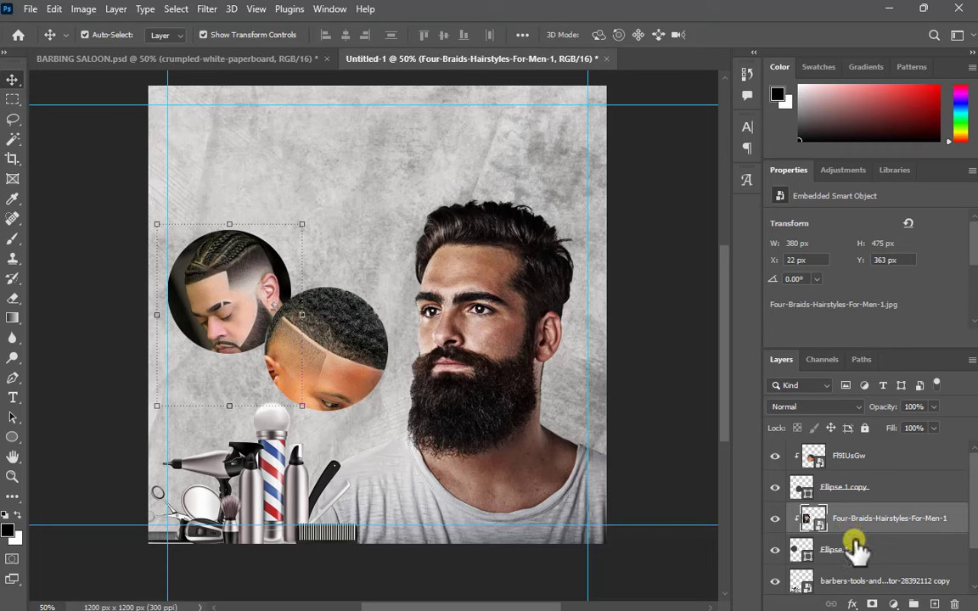
click(860, 460)
click(860, 491)
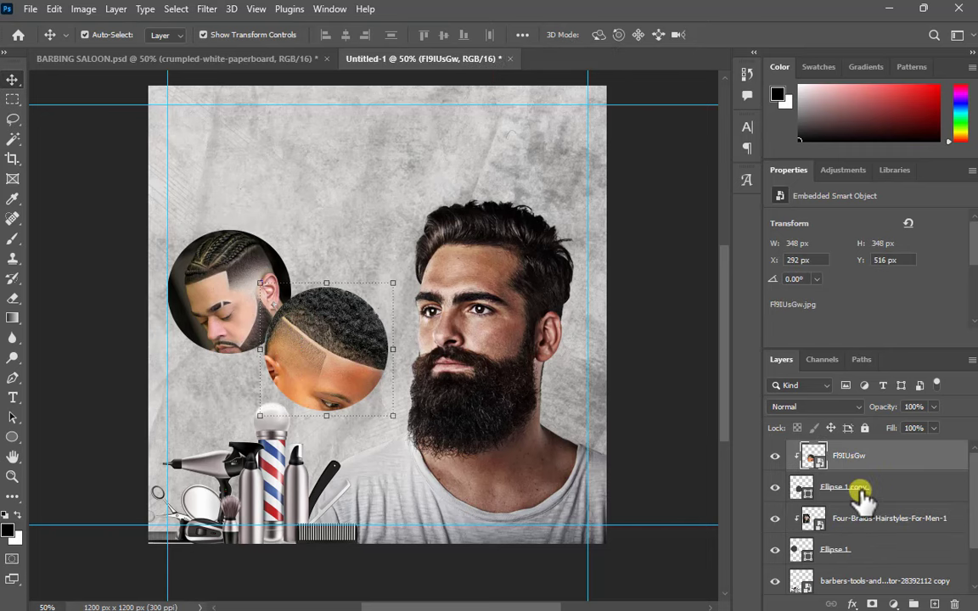
Step: Group the braids photo with its Ellipse 1 circle and name the group IMAGE ONE
click(865, 522)
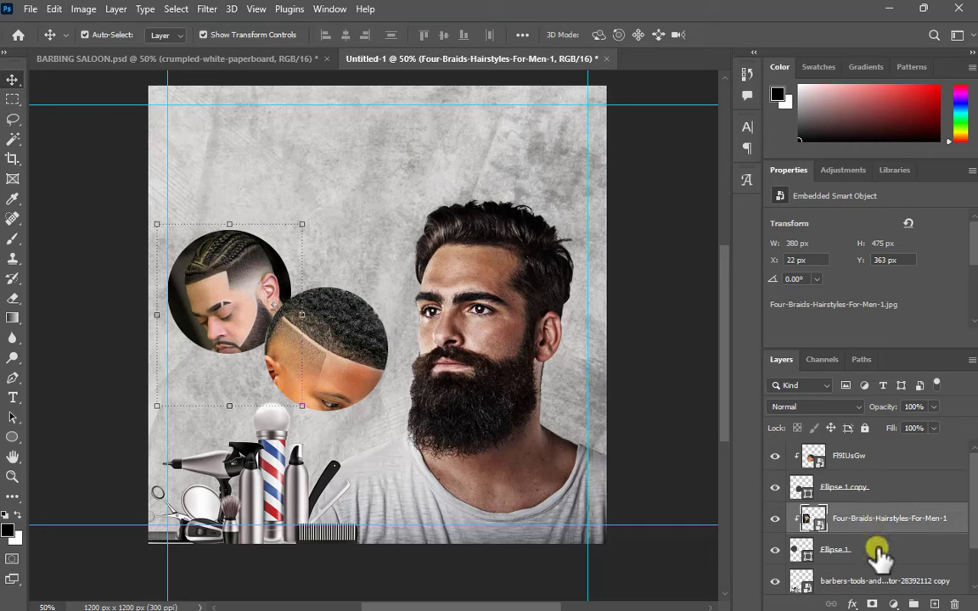
click(877, 550)
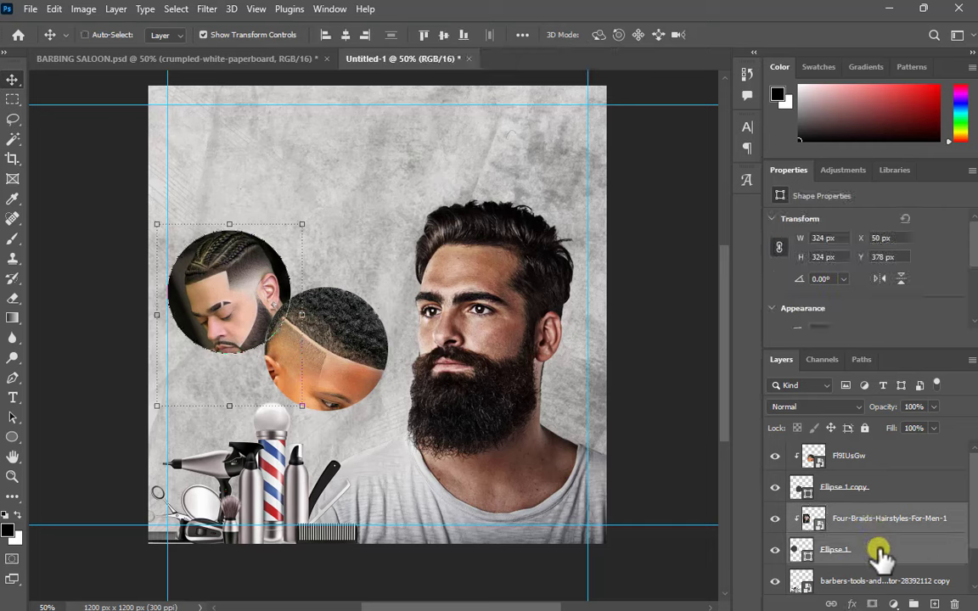
key(ctrl+g)
double_click(832, 513)
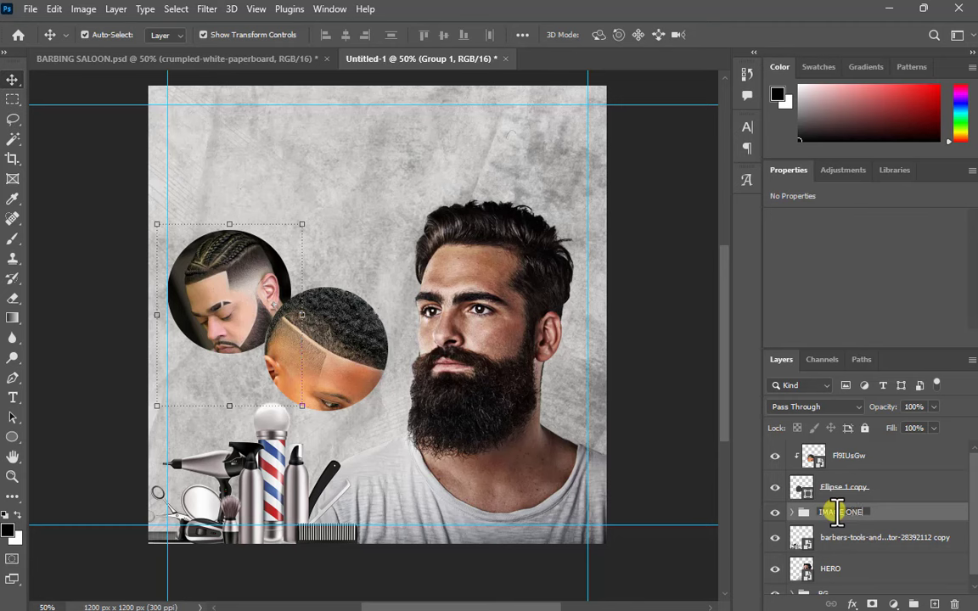
text(IMAGE ONE)
key(Return)
Step: Group the curly haircut photo with the Ellipse 1 copy circle and name the group IMAGE TWO
click(861, 487)
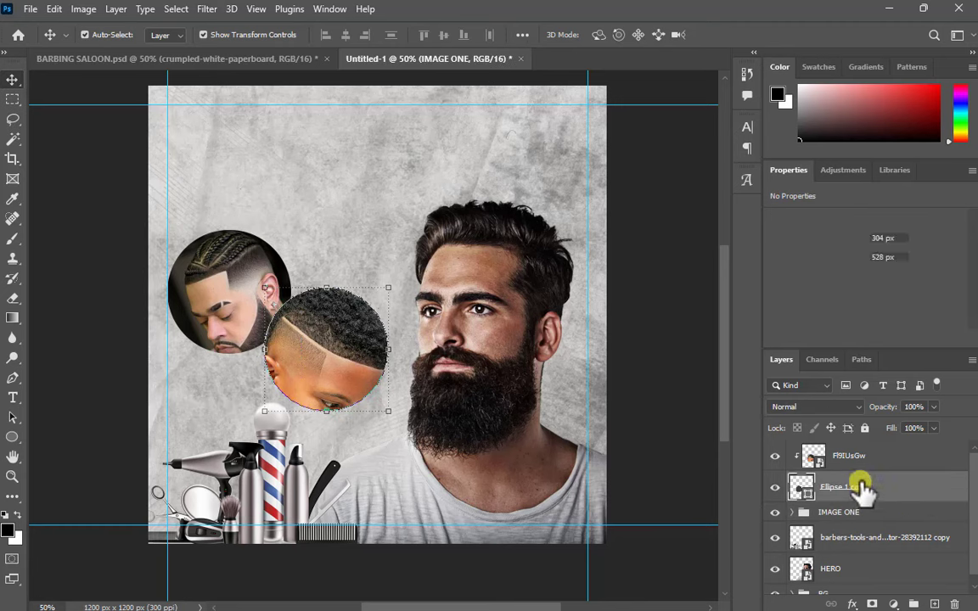
ctrl+click(861, 464)
key(ctrl+g)
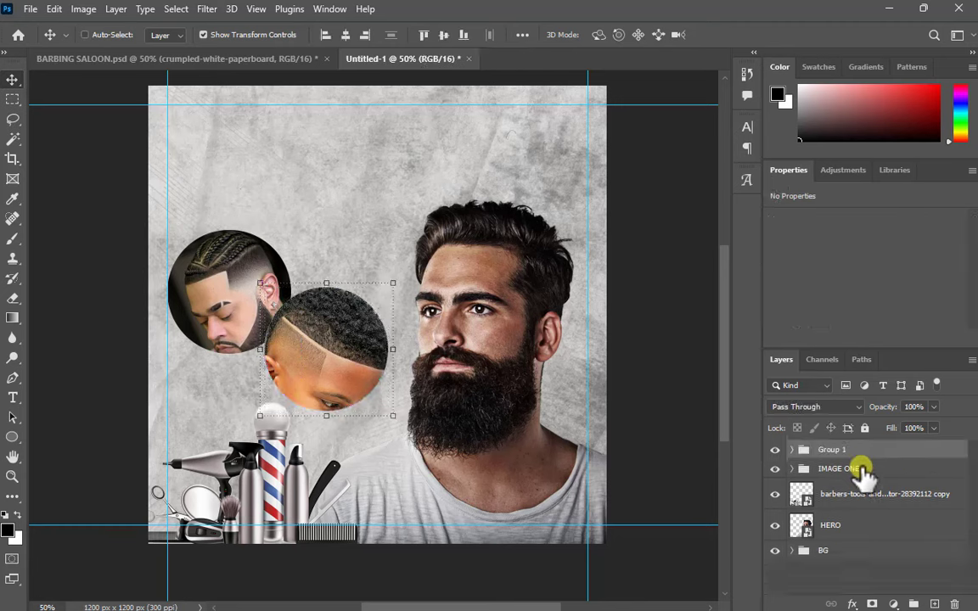
double_click(834, 450)
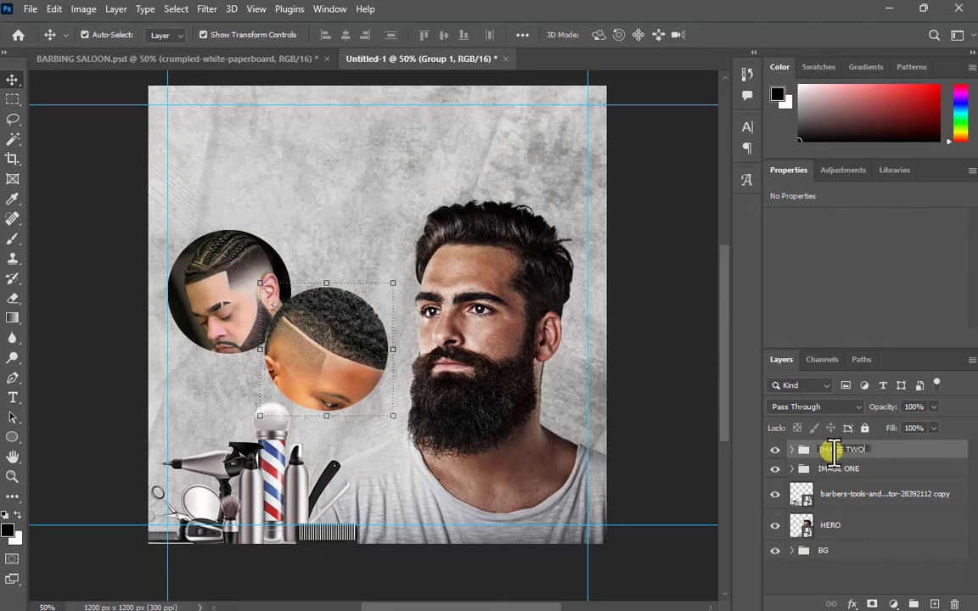
text(IMAGE TWO)
key(Return)
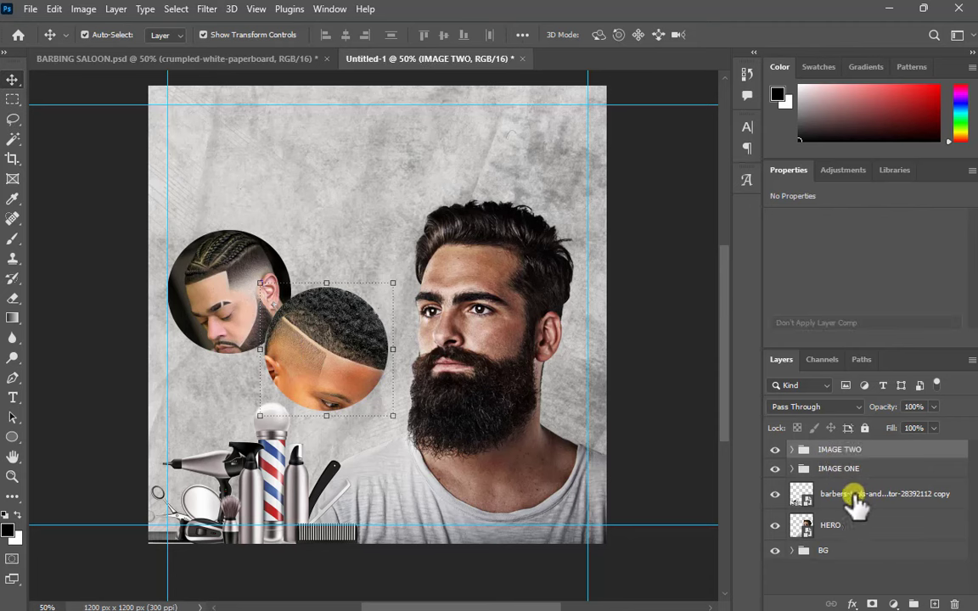
Step: Put the hero portrait layer into its own group and name the group HERO
click(798, 497)
click(853, 526)
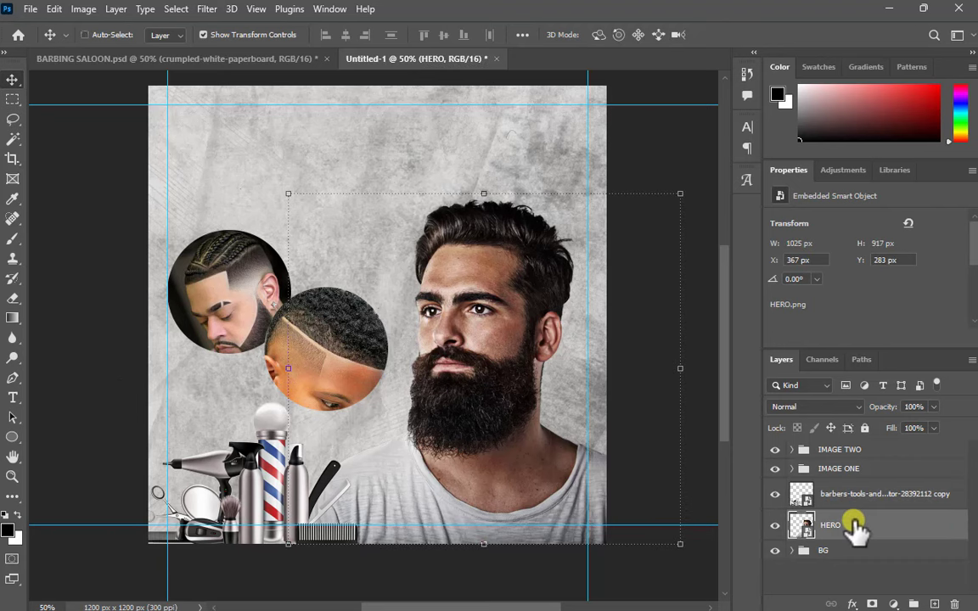
key(ctrl+g)
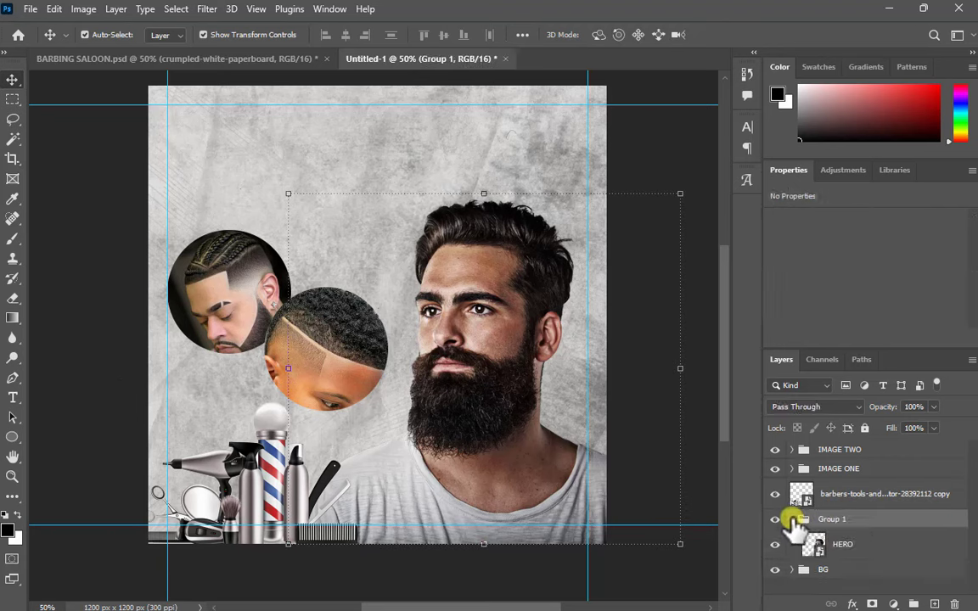
double_click(836, 519)
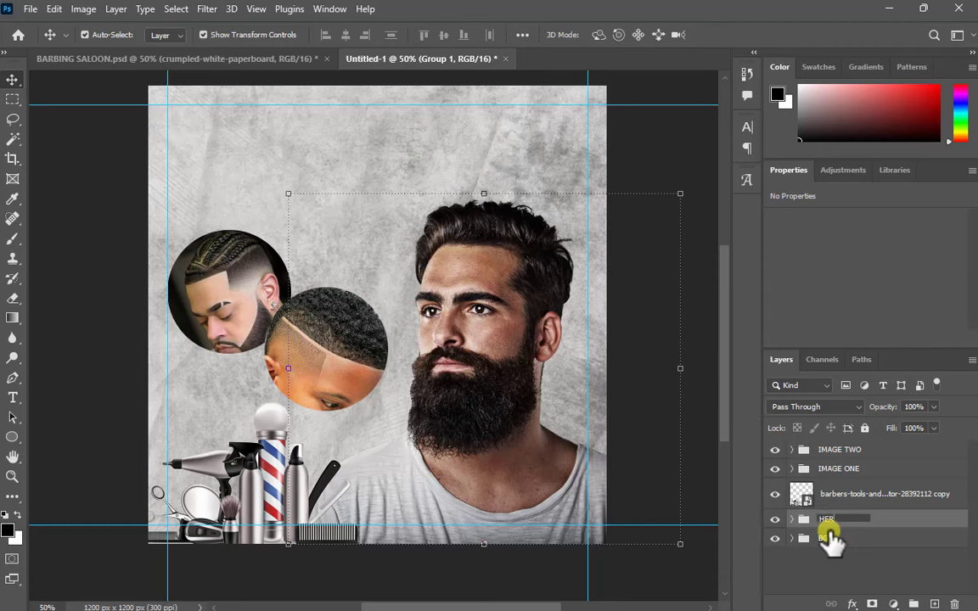
Step: Put the barber tools layer into its own group and name the group BARBER TOOLS
click(849, 496)
key(ctrl+g)
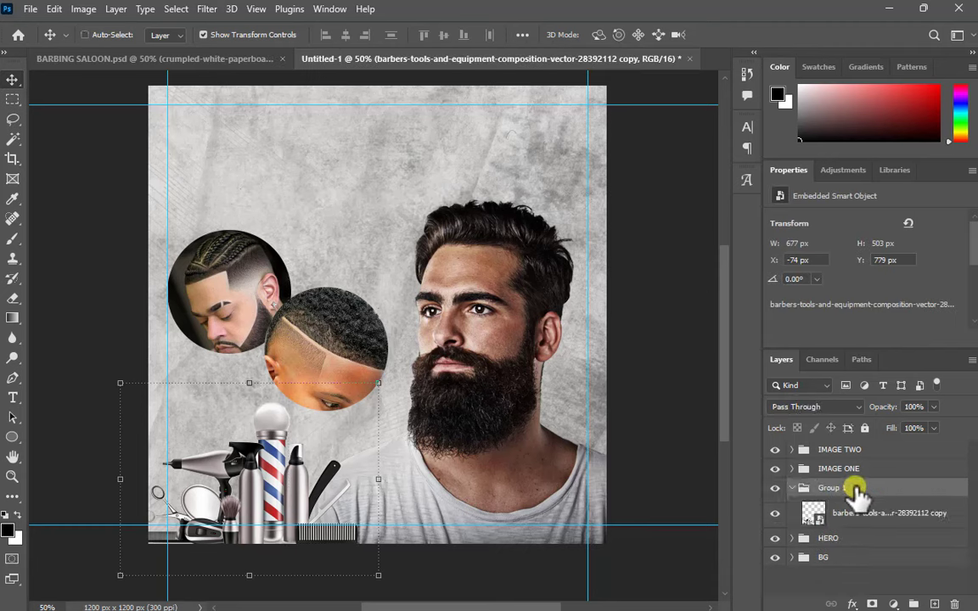
double_click(836, 488)
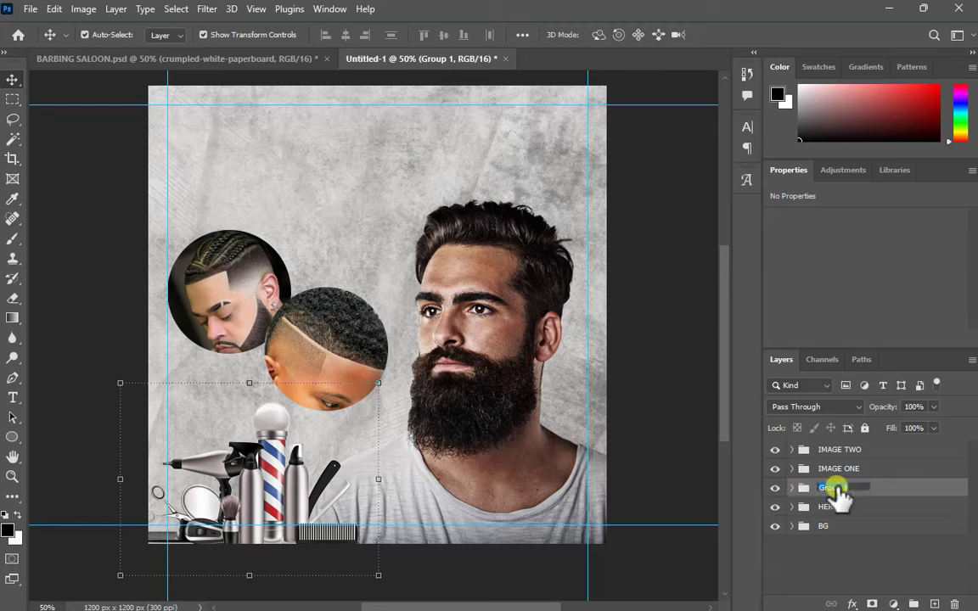
text(ER TOOLS)
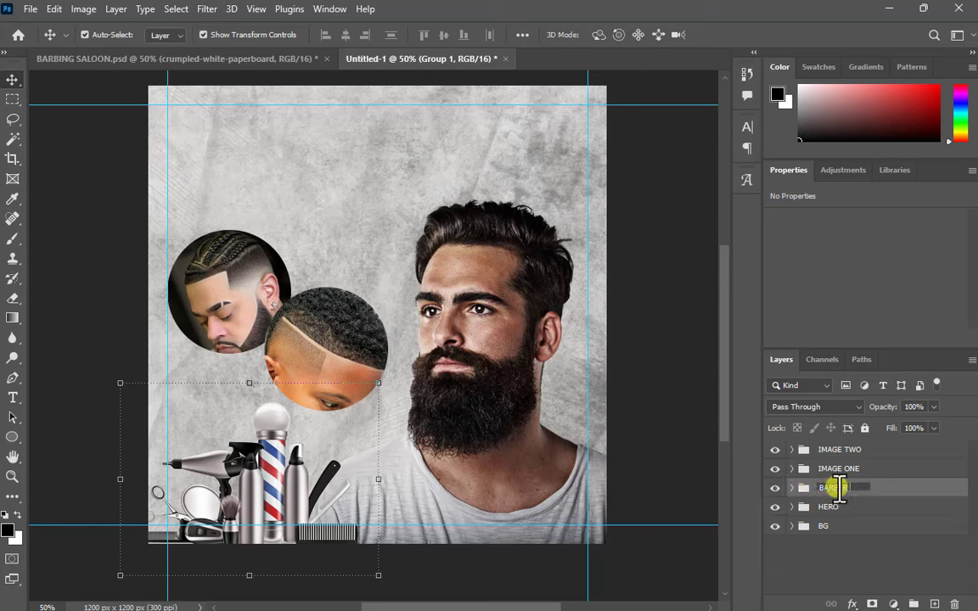
key(Return)
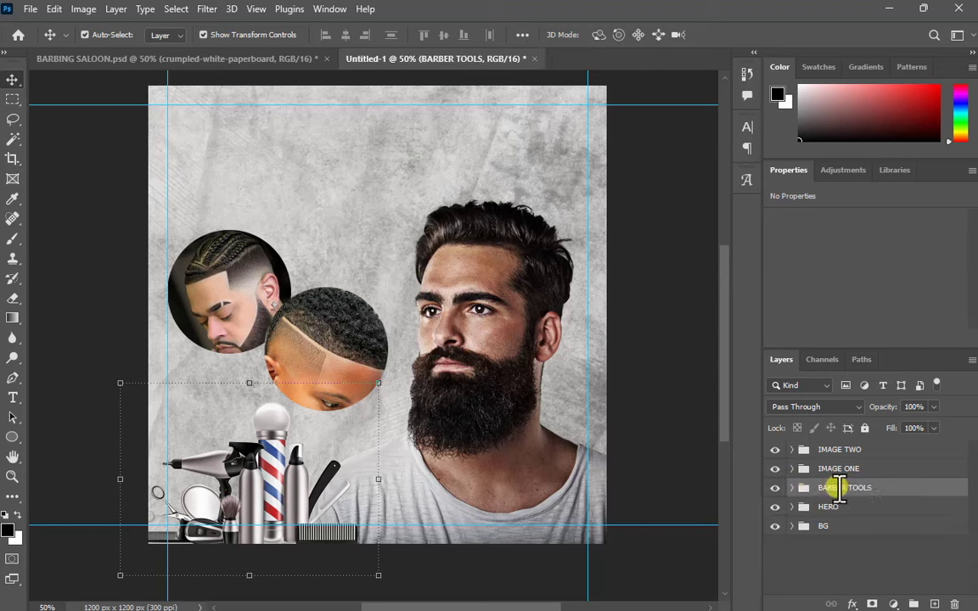
Step: Enlarge the hero portrait to about 133% scale and shift it slightly right and down
click(524, 343)
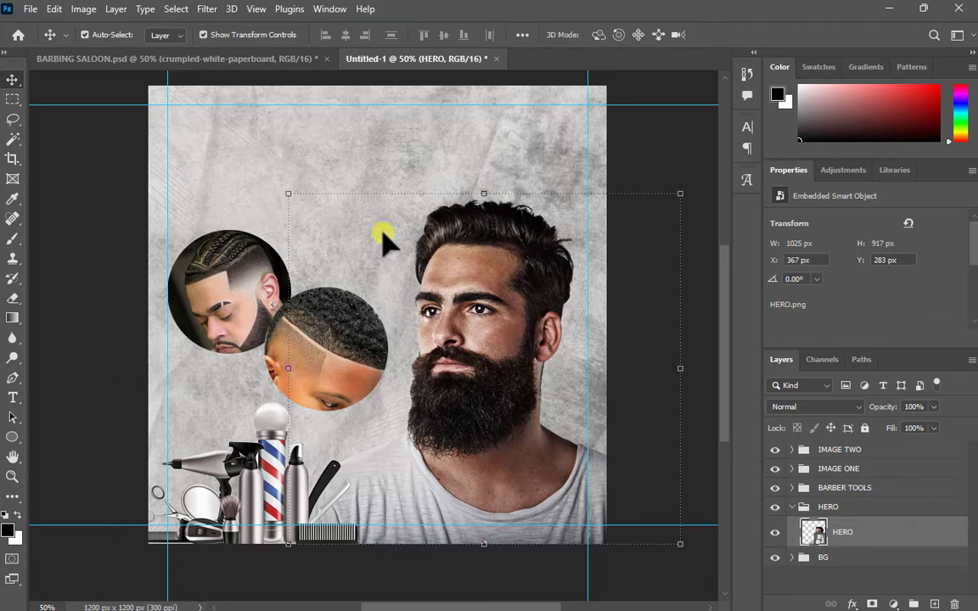
click(288, 195)
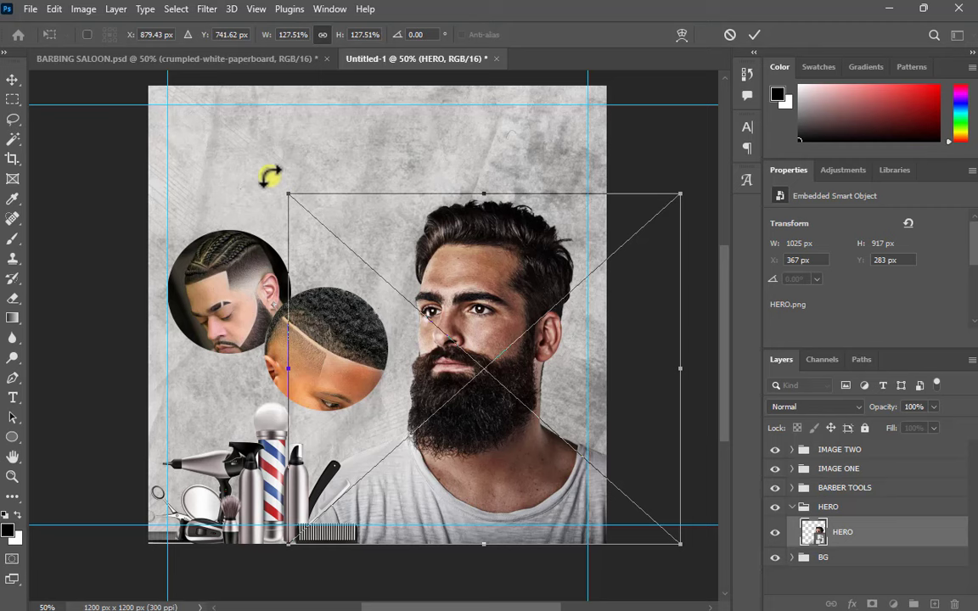
drag(286, 191, 270, 169)
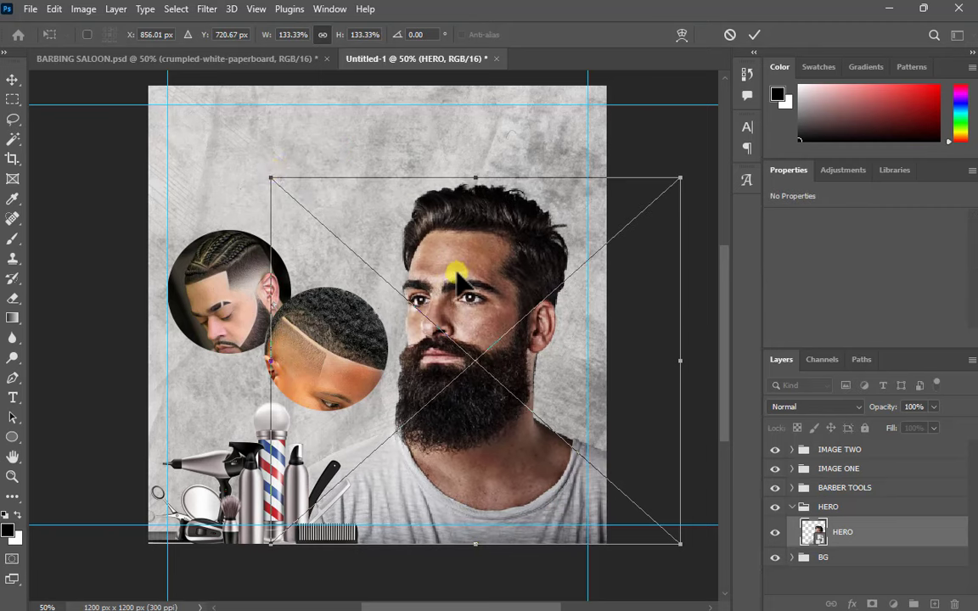
drag(454, 272, 461, 277)
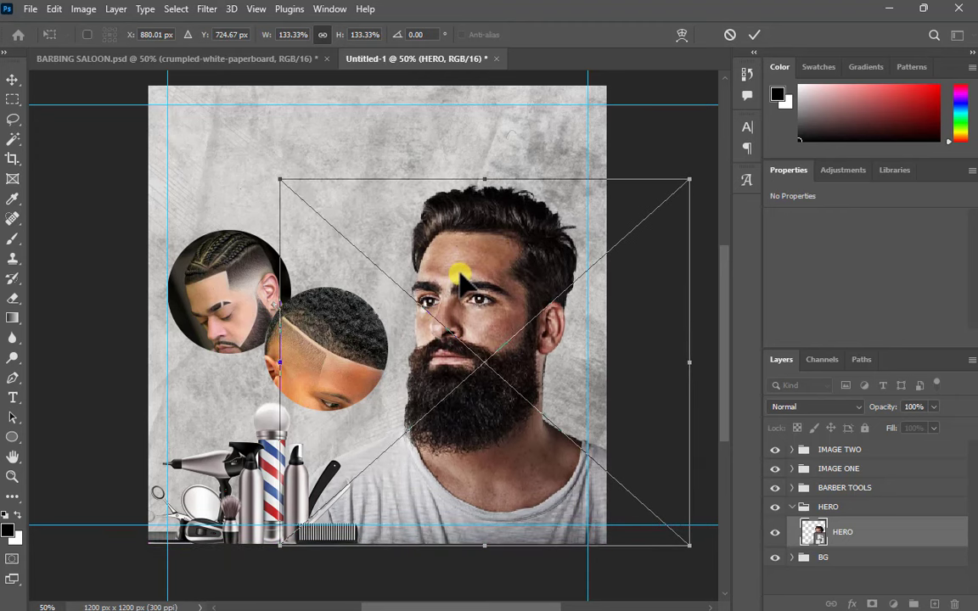
key(Return)
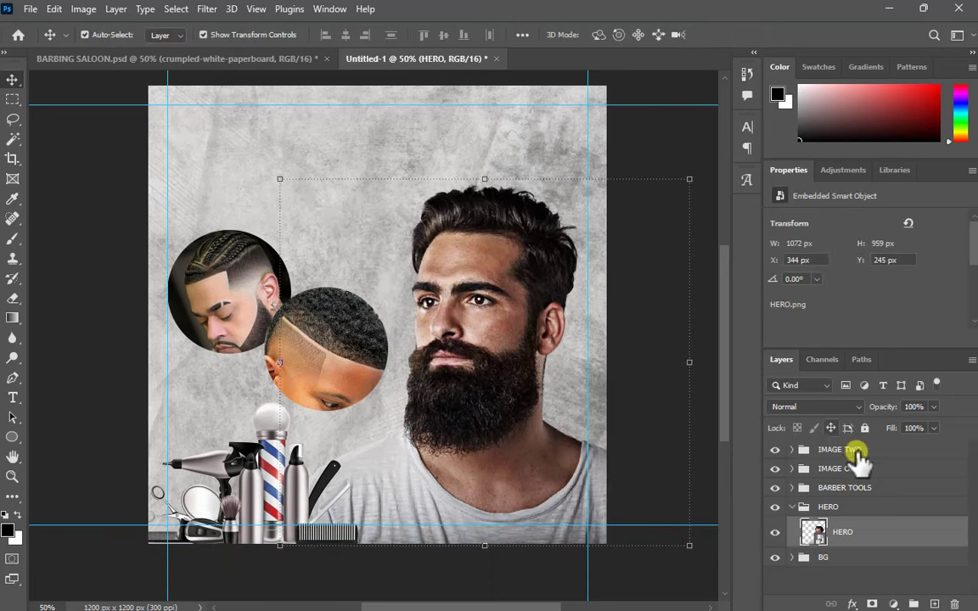
Step: Scale the IMAGE ONE and IMAGE TWO groups up together to about 106%, keeping their upper-left corner in place, and deselect them
click(866, 467)
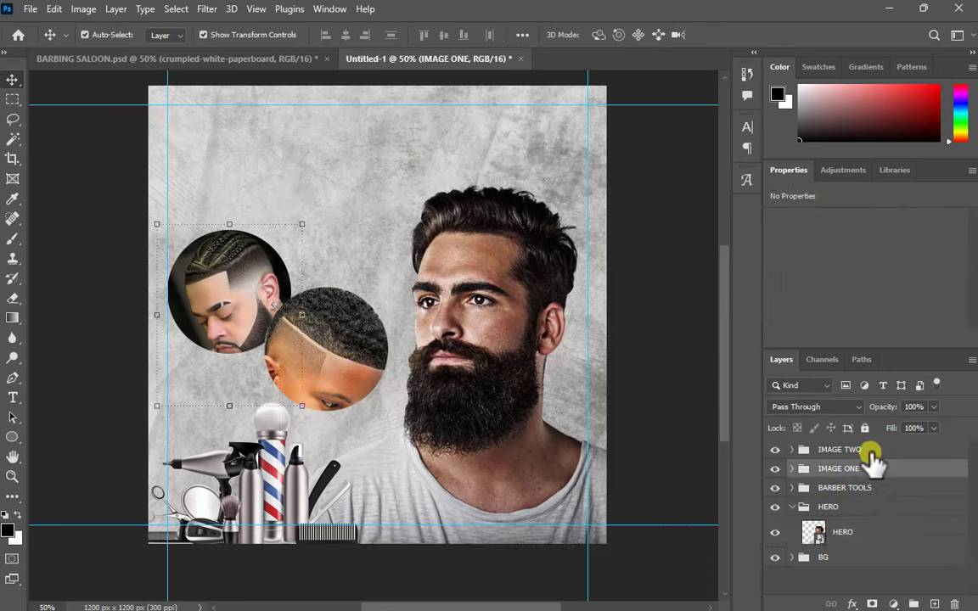
shift+click(871, 451)
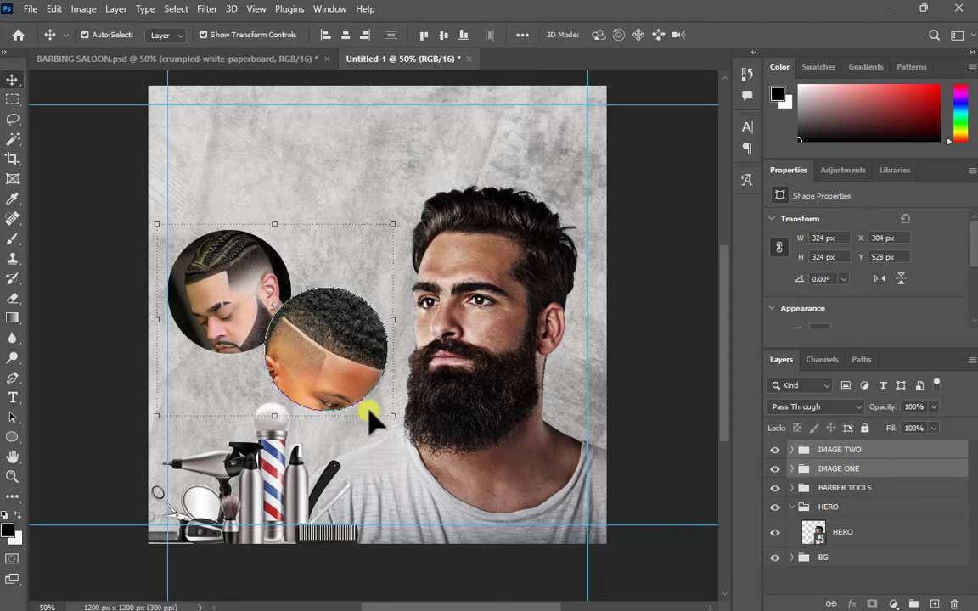
key(ctrl+t)
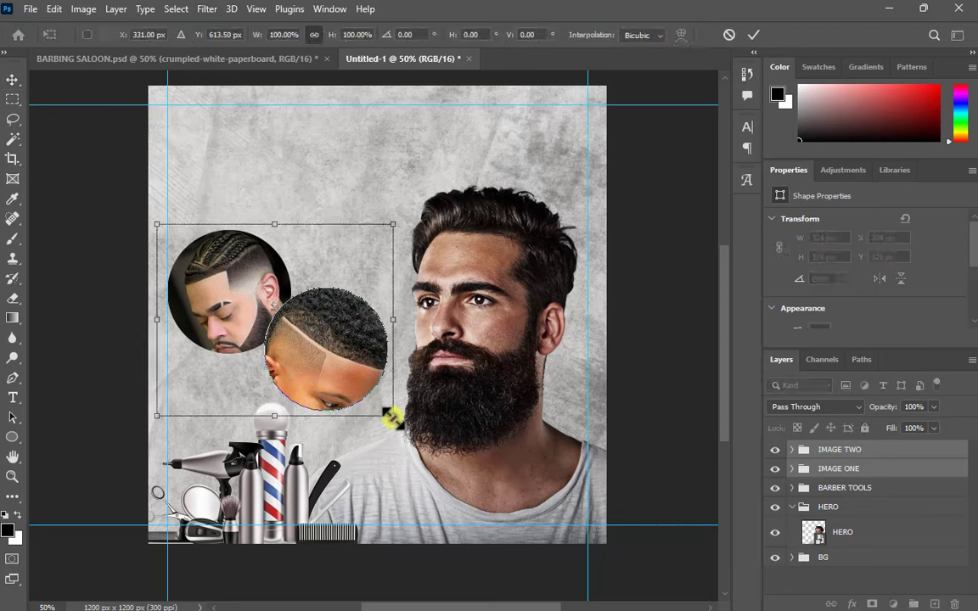
drag(392, 418, 402, 431)
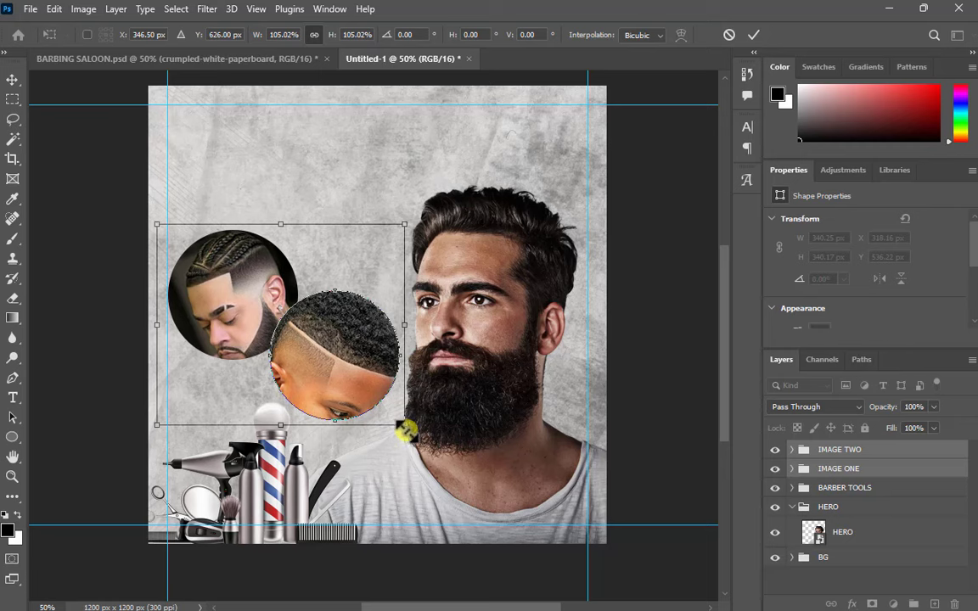
drag(406, 431, 400, 430)
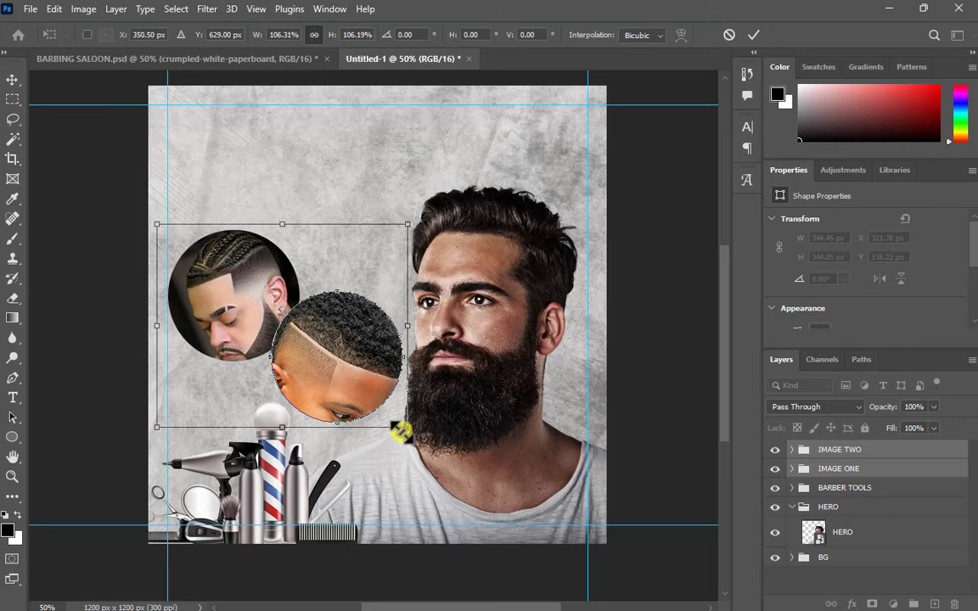
key(Return)
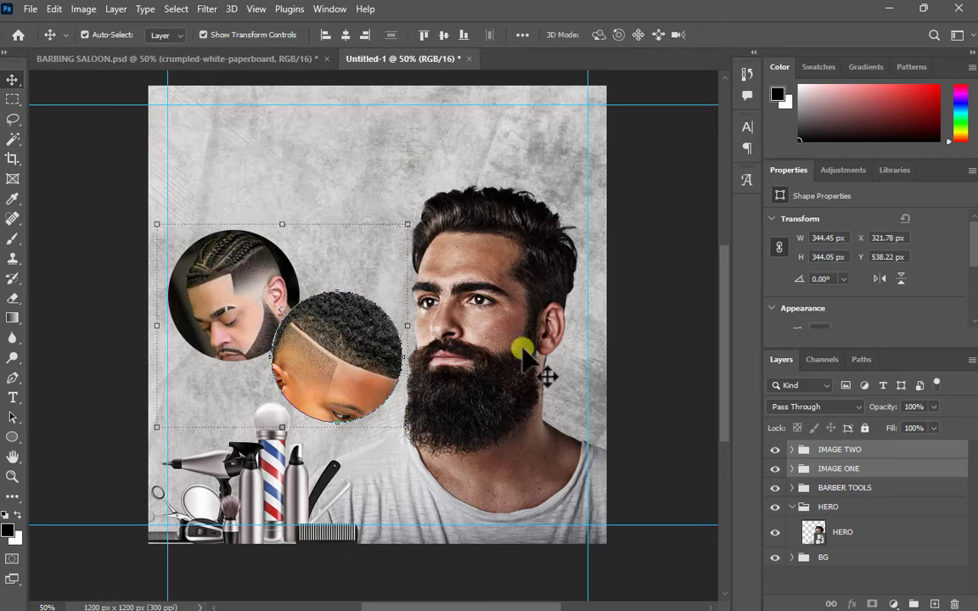
click(634, 306)
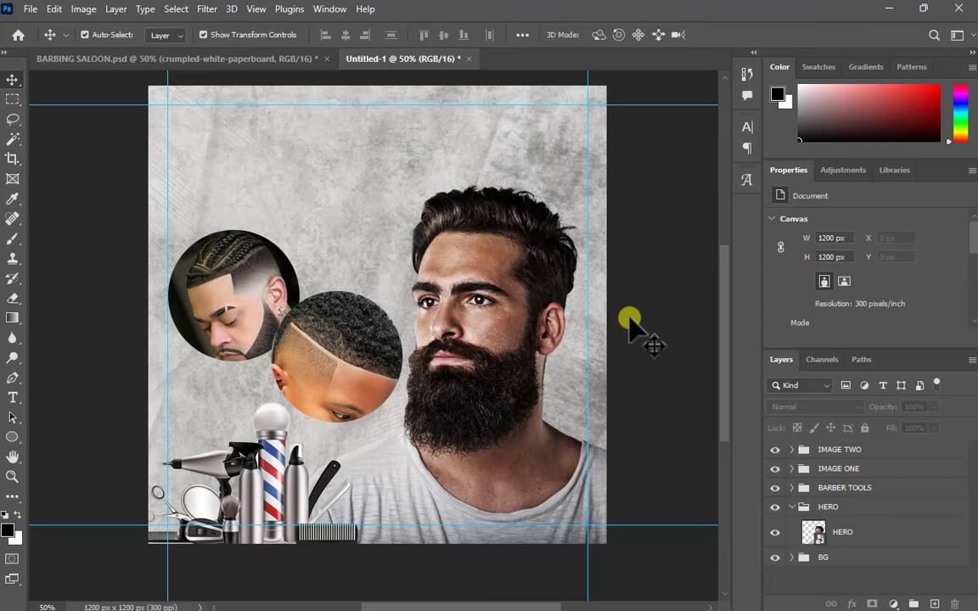
Step: Nudge the barber tools slightly left to about X -78 px and move the hero portrait right to about X 370 px
drag(260, 482, 287, 506)
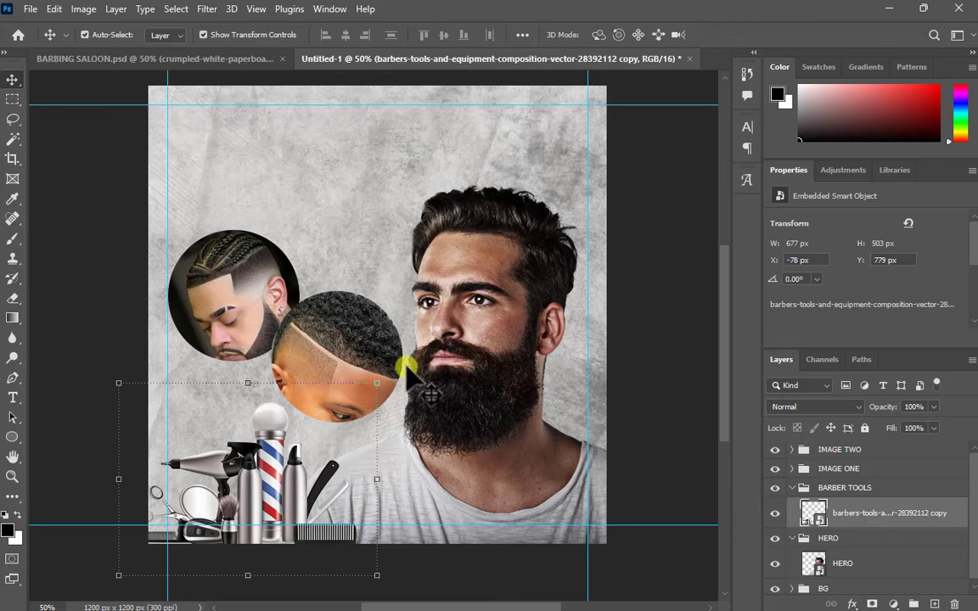
click(475, 351)
drag(477, 355, 488, 361)
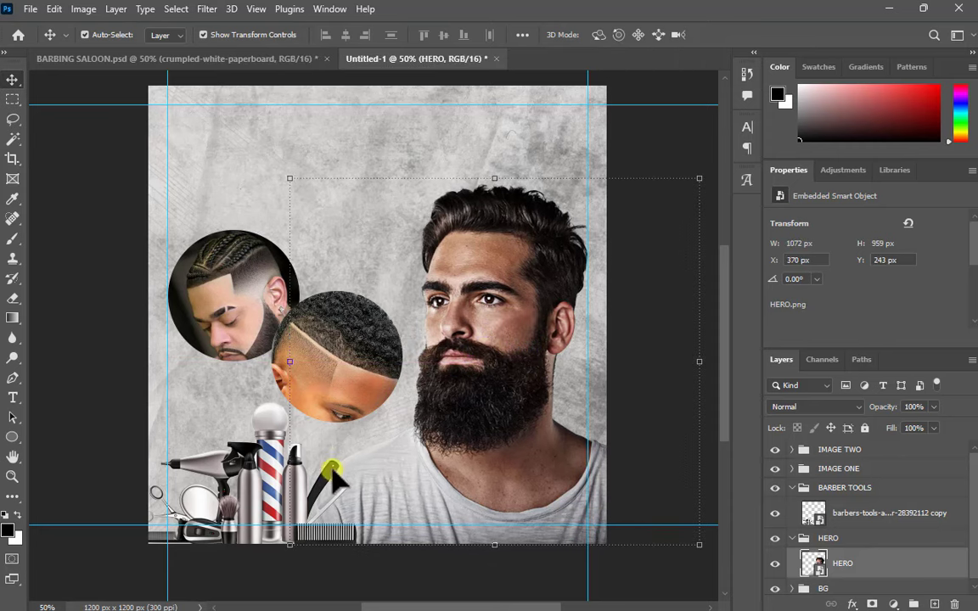
key(ctrl+t)
drag(699, 178, 492, 250)
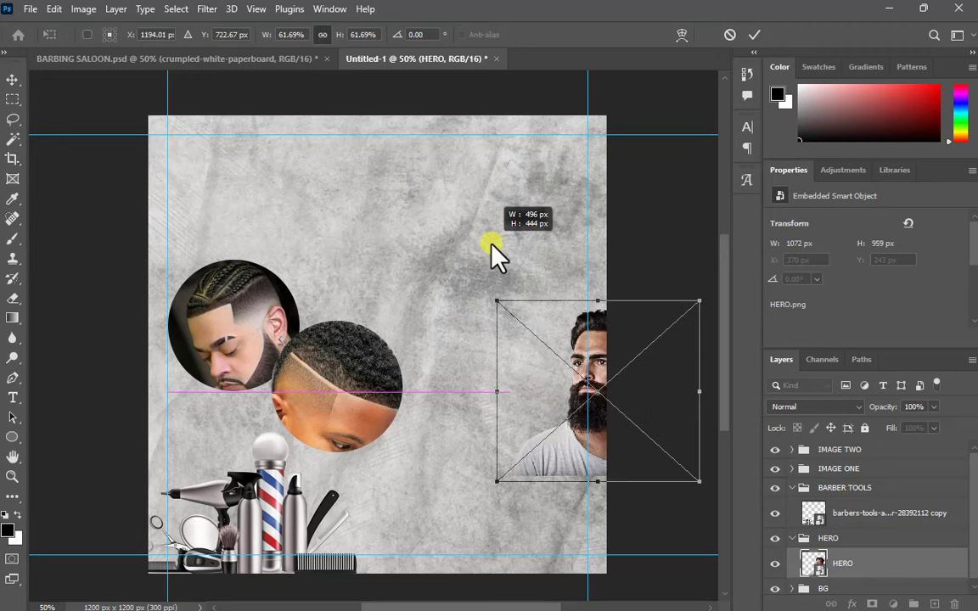
click(732, 37)
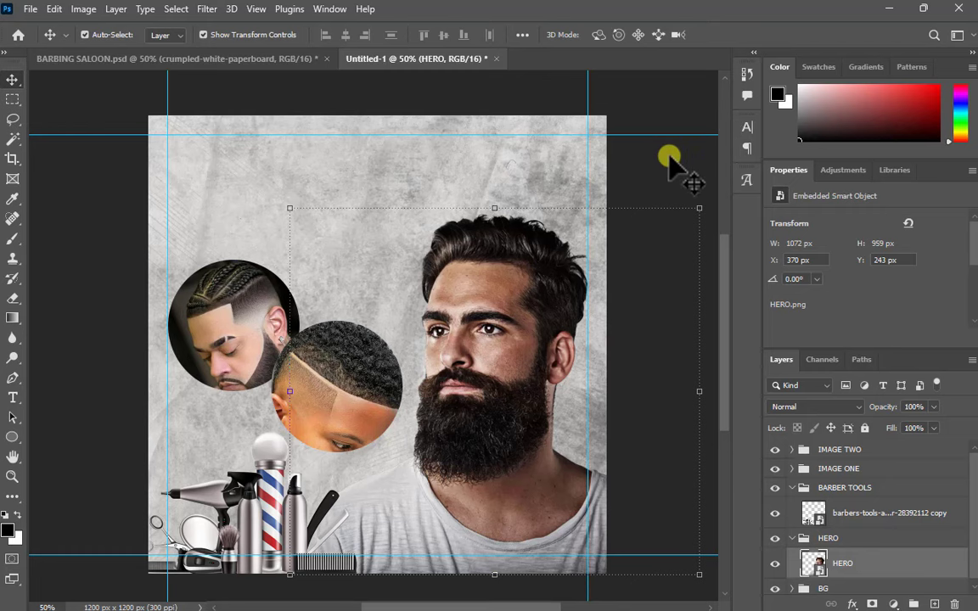
click(679, 273)
Step: Scale the IMAGE ONE and IMAGE TWO groups up together to about 103%, keeping their lower-left corner in place
scroll(563, 310, down, 2)
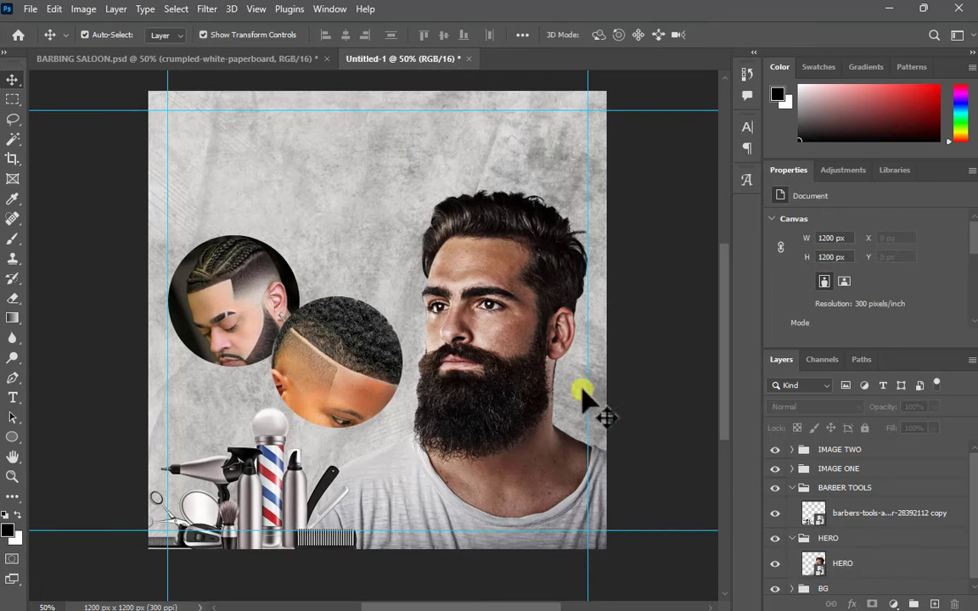
click(828, 471)
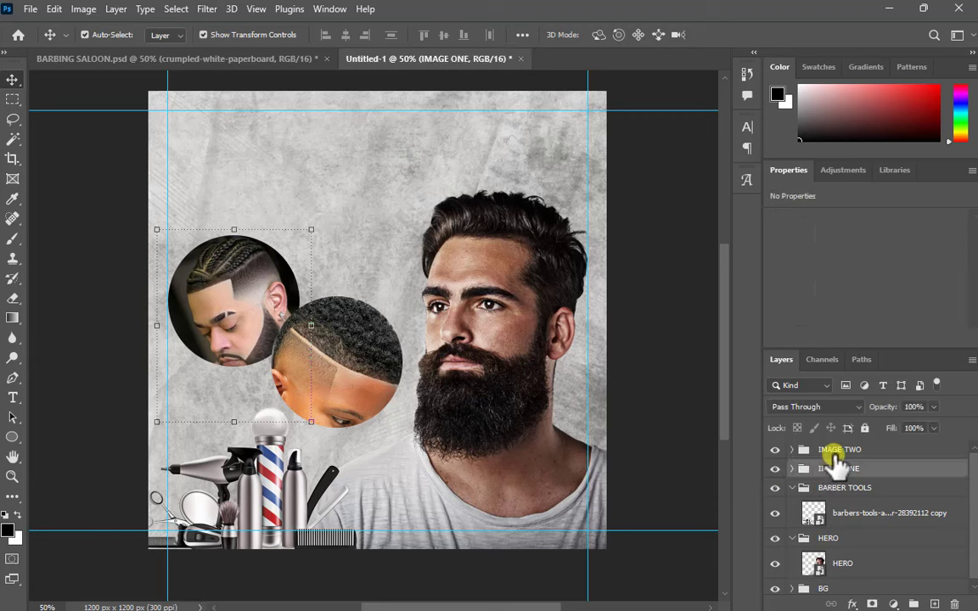
shift+click(834, 450)
key(ctrl+t)
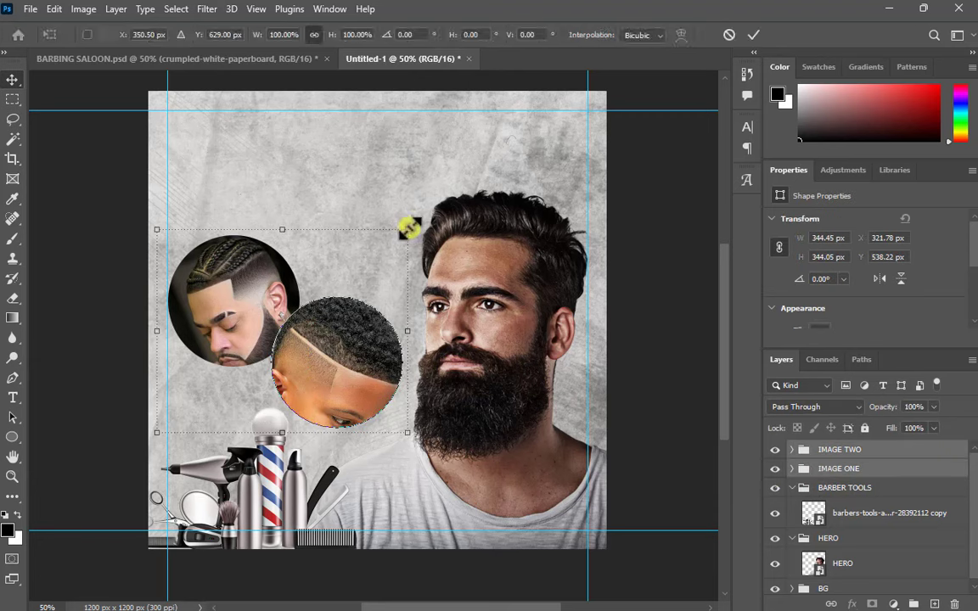
mouse_move(409, 229)
mouse_down()
mouse_move(423, 226)
mouse_move(412, 223)
mouse_up()
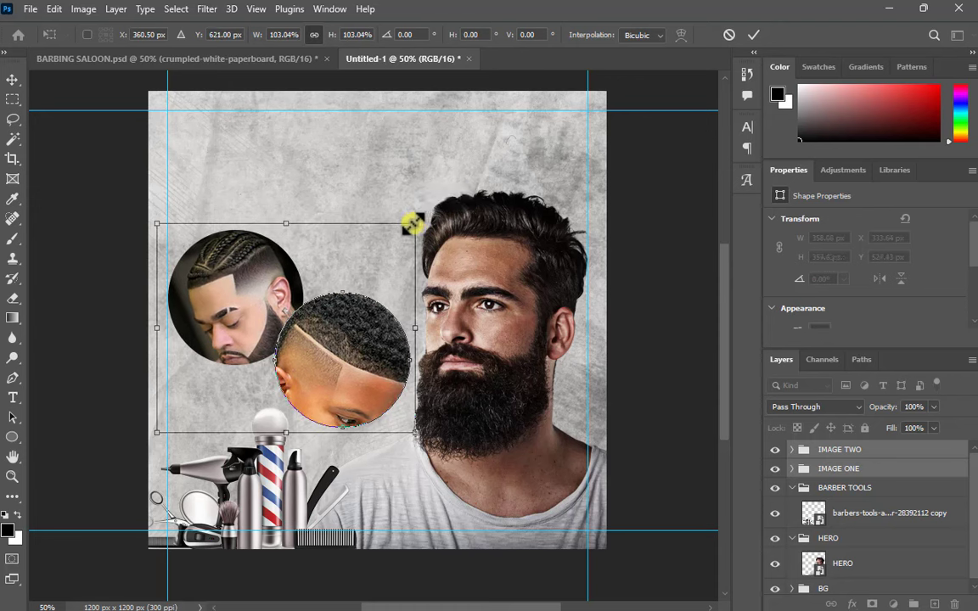
key(Return)
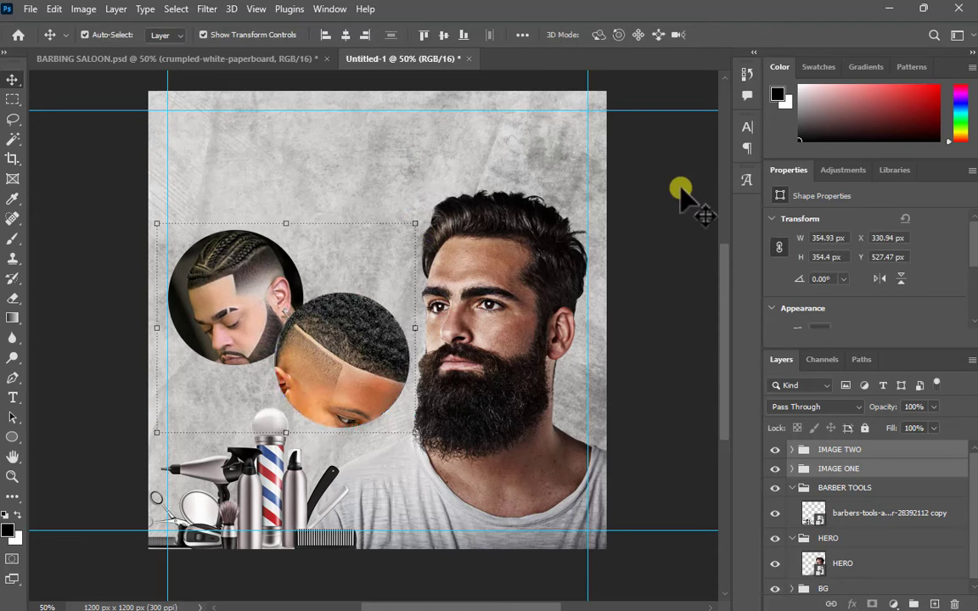
Step: Open the layer style settings of the IMAGE ONE group and add a drop shadow to it
click(841, 469)
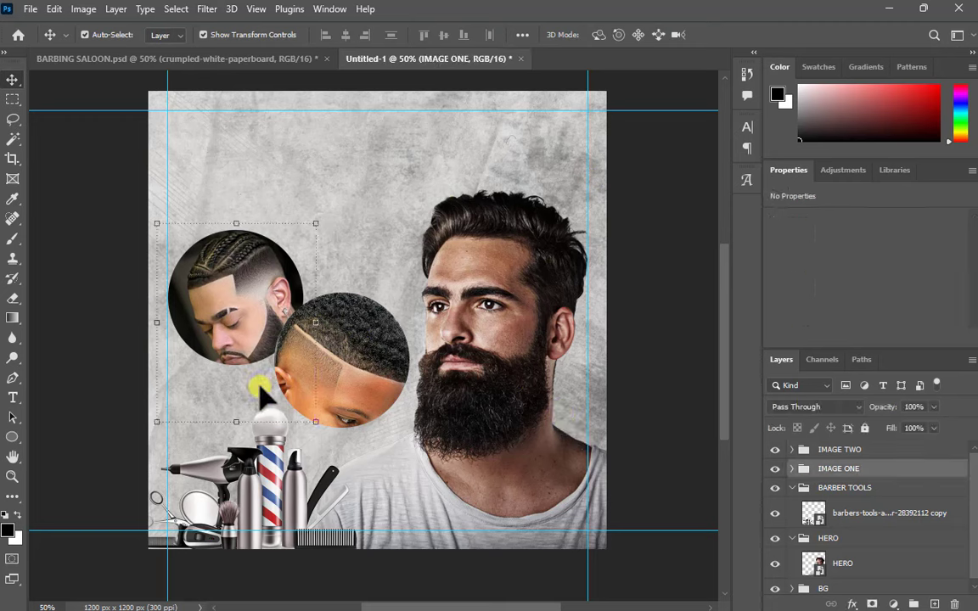
right_click(834, 467)
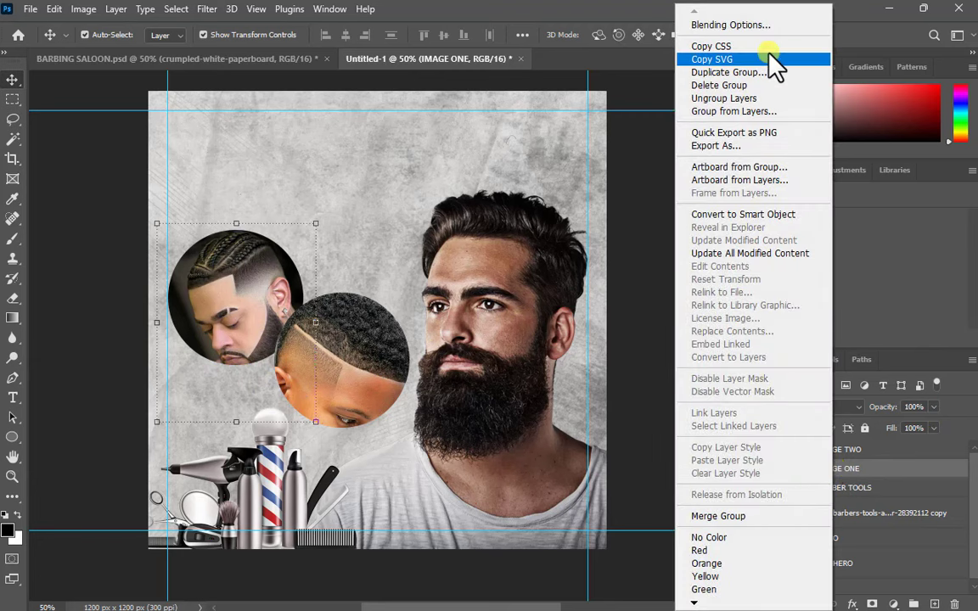
click(764, 25)
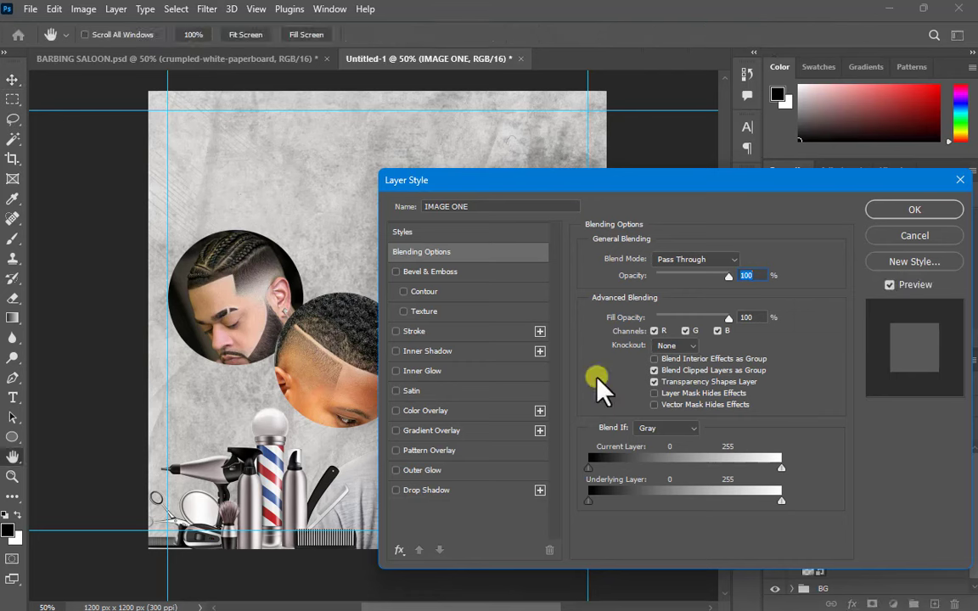
click(482, 496)
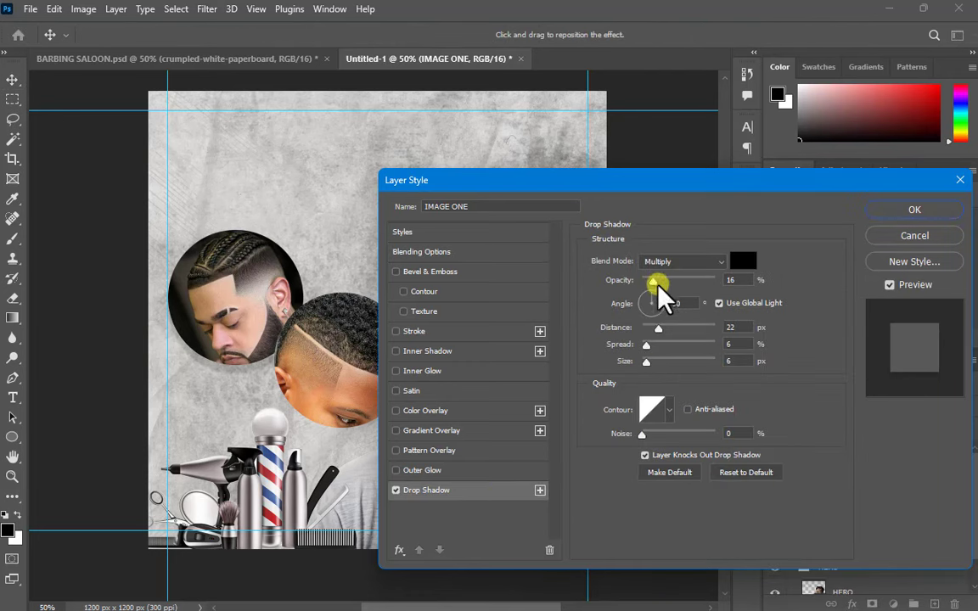
Step: Set the IMAGE ONE drop shadow to 28% opacity, 15 px distance, 2% spread and 9 px size, and apply it
drag(653, 284, 645, 363)
drag(654, 284, 666, 284)
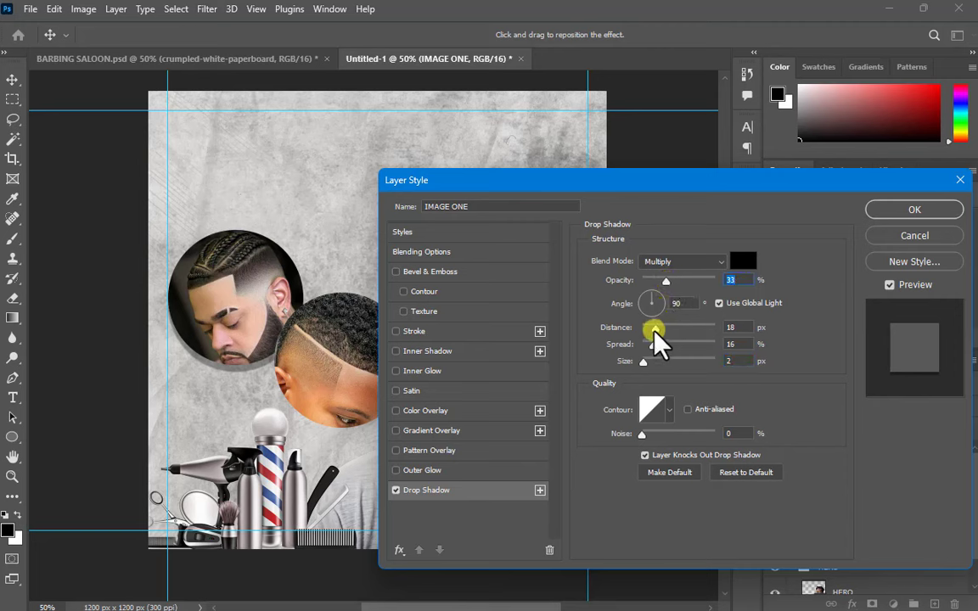
mouse_move(654, 332)
mouse_down()
mouse_move(667, 332)
mouse_move(645, 348)
mouse_up()
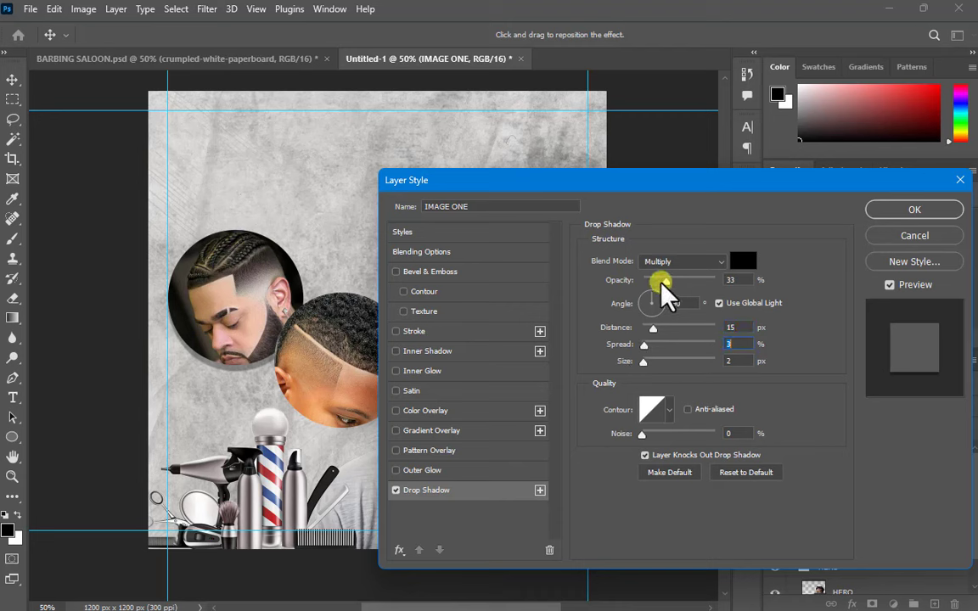
drag(661, 281, 658, 285)
drag(648, 350, 650, 366)
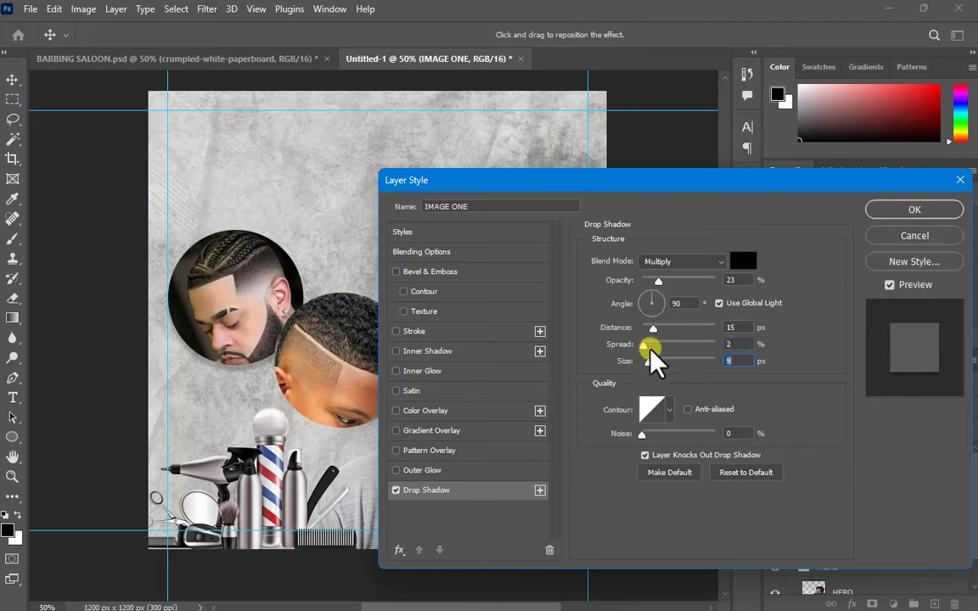
click(663, 283)
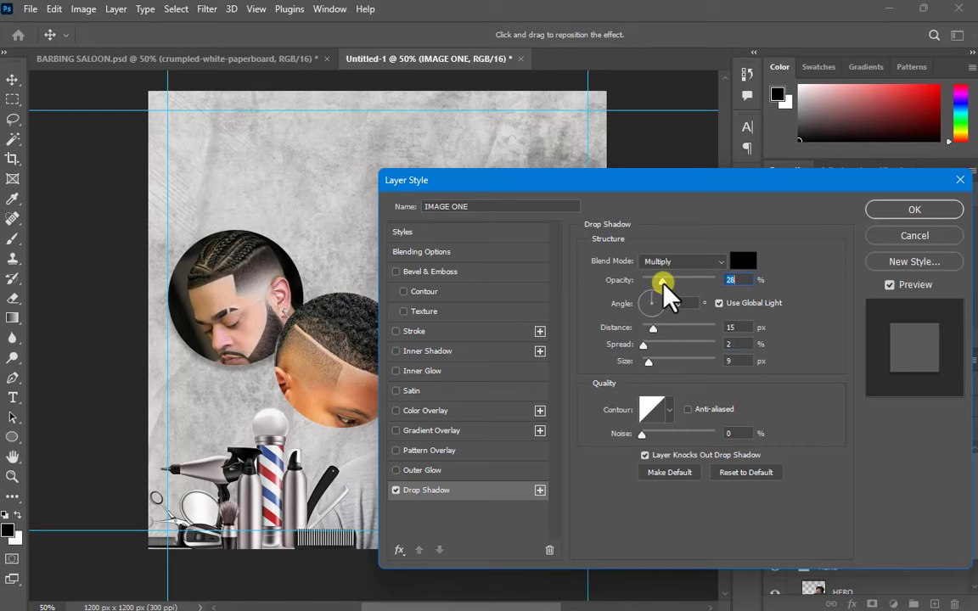
click(875, 209)
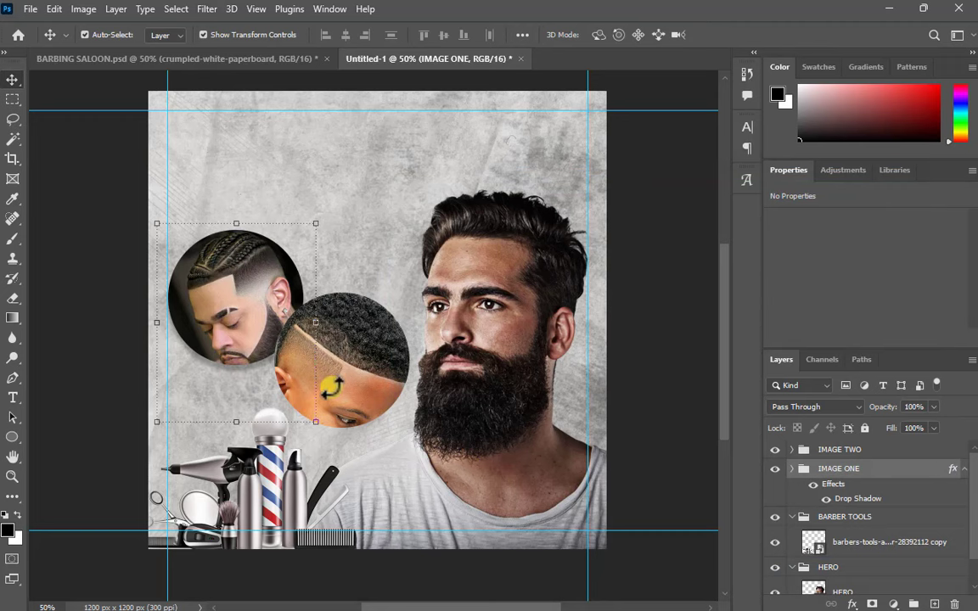
Step: Collapse the IMAGE ONE effects list and the IMAGE TWO group in the layer stack, leaving the IMAGE TWO group selected
click(357, 390)
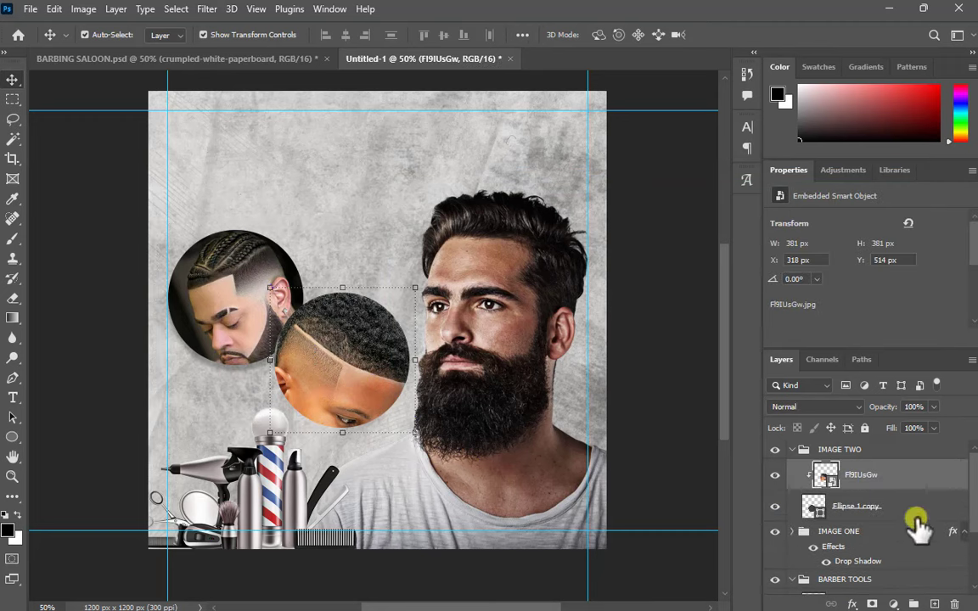
scroll(878, 548, down, 1)
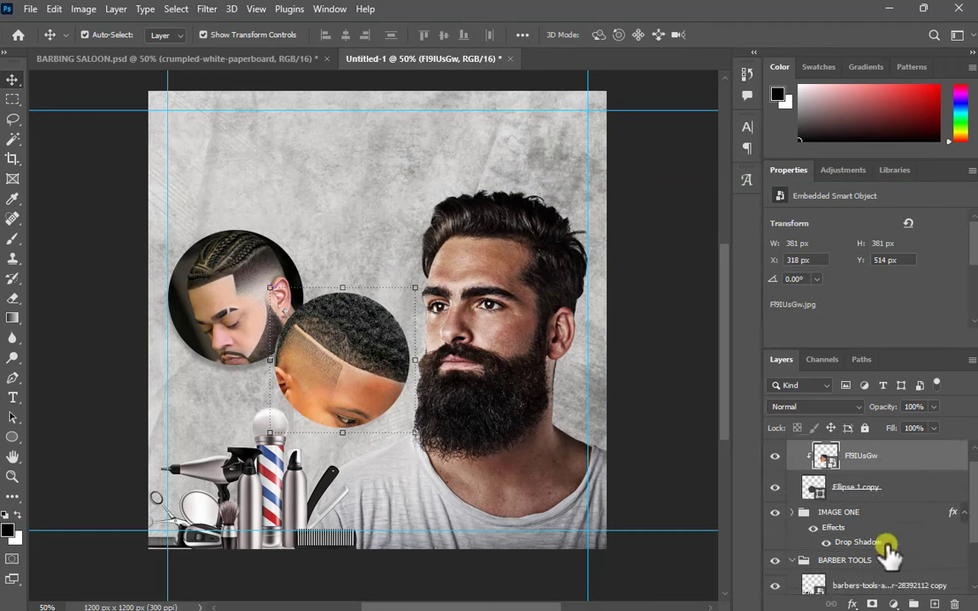
click(964, 511)
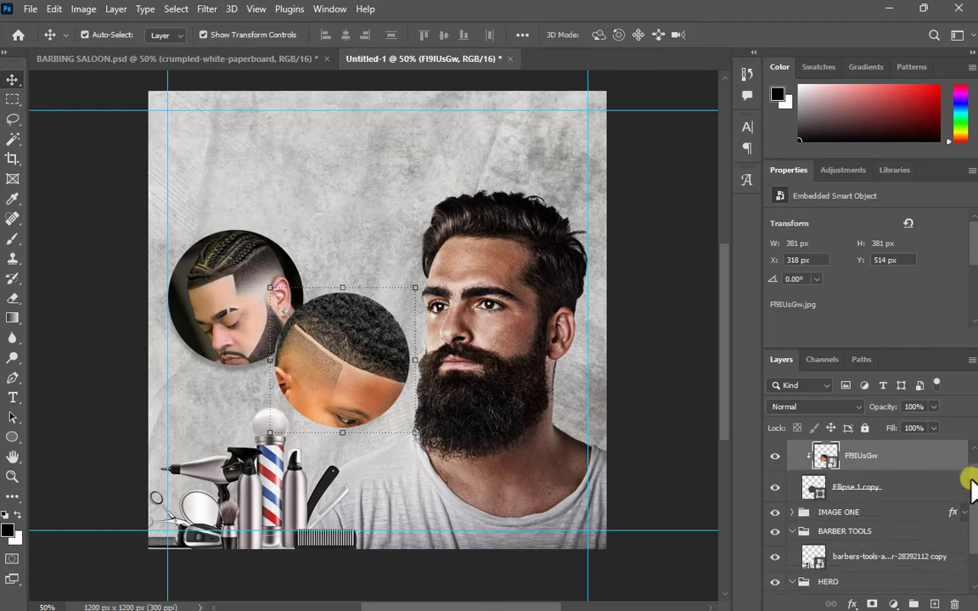
scroll(968, 467, up, 1)
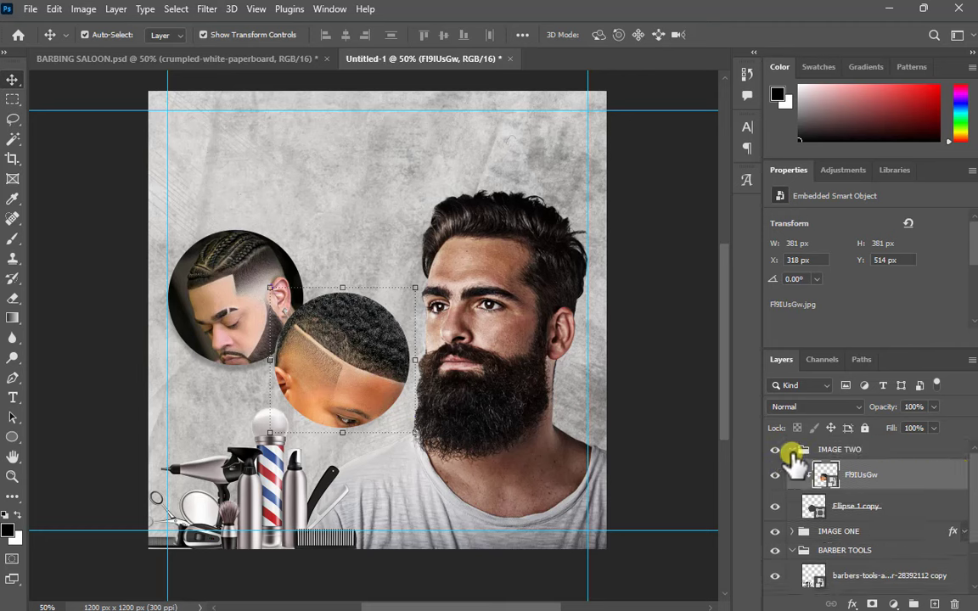
click(795, 454)
click(791, 450)
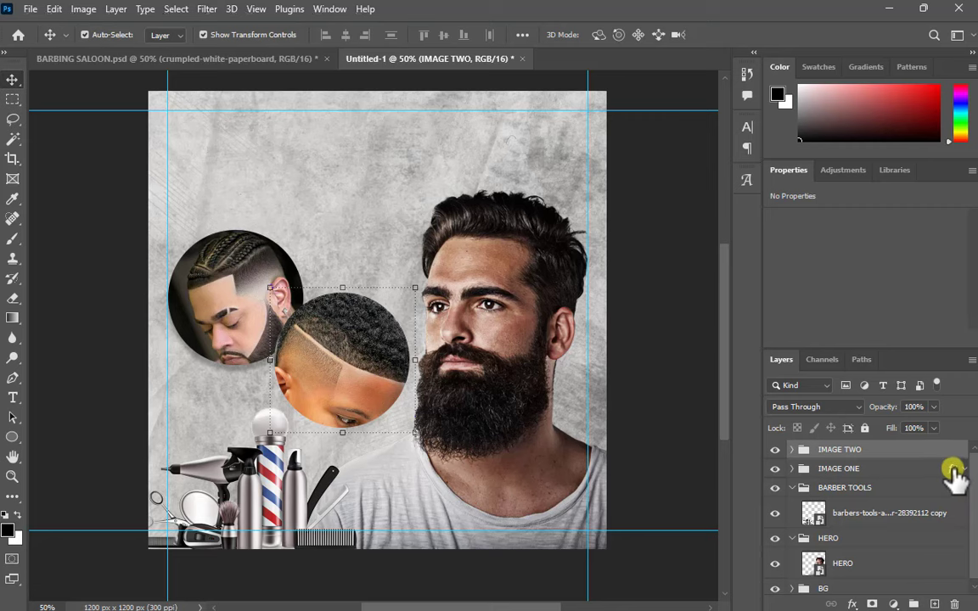
Step: Try to transfer the drop shadow from the IMAGE ONE group directly onto the IMAGE TWO group
drag(952, 463, 952, 455)
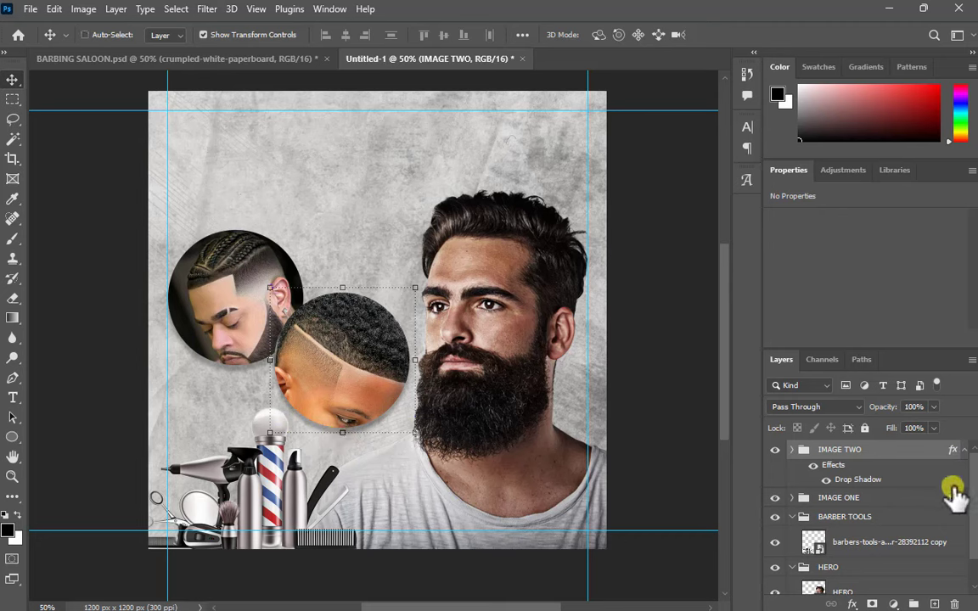
drag(953, 497, 951, 492)
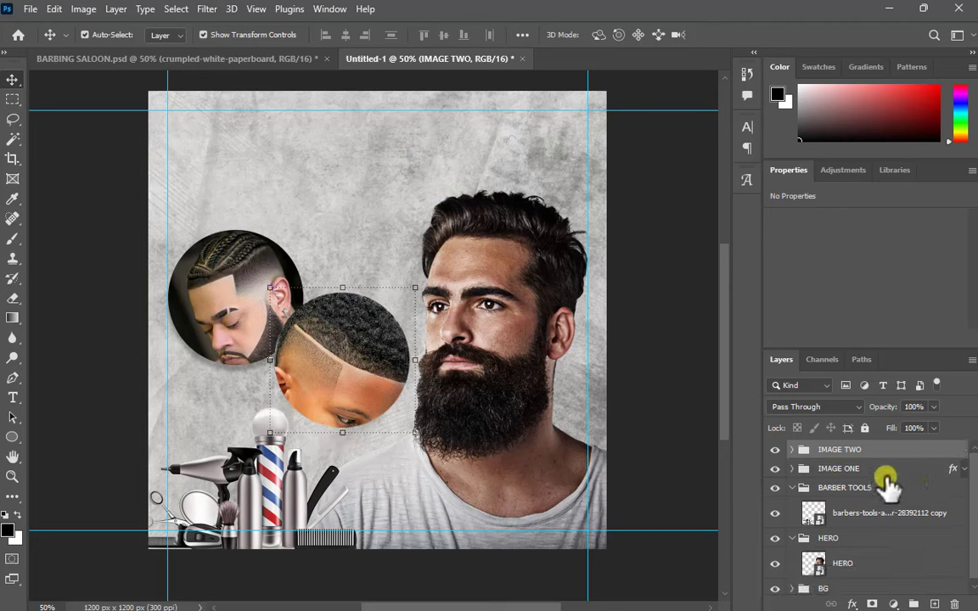
Step: Copy the layer style of the IMAGE ONE group, paste it onto the IMAGE TWO group, and deselect all layers
right_click(849, 471)
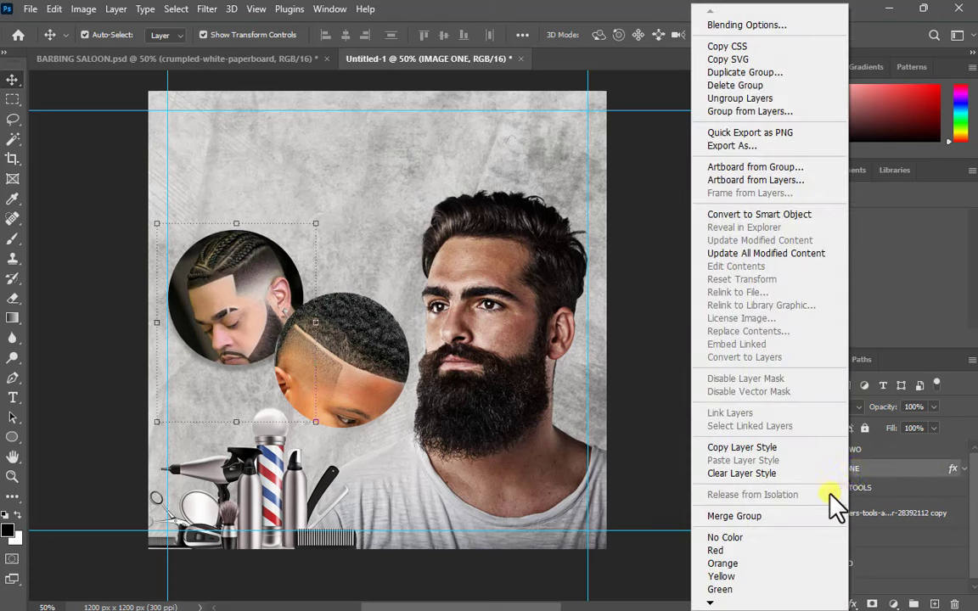
click(753, 448)
click(891, 451)
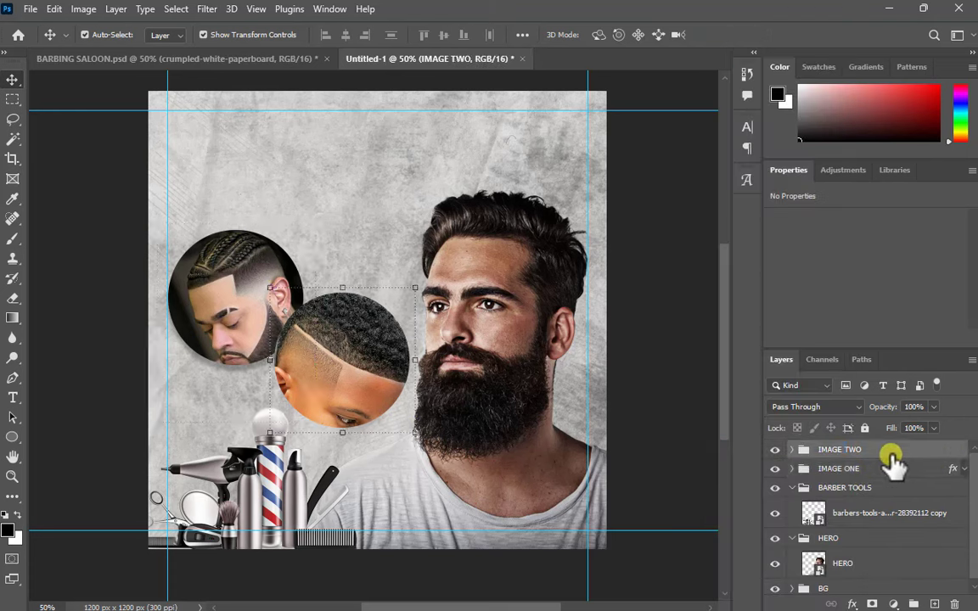
right_click(876, 456)
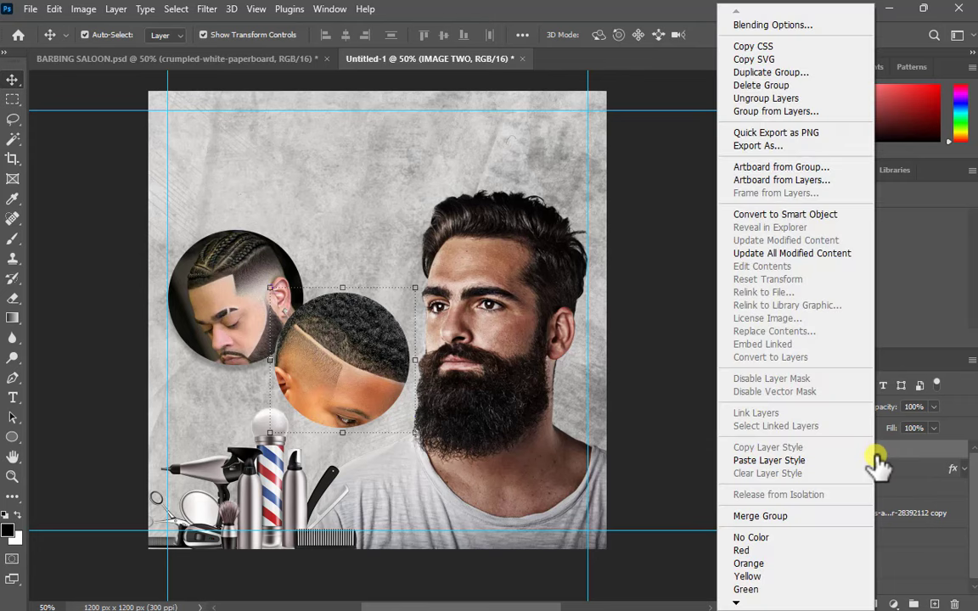
click(804, 463)
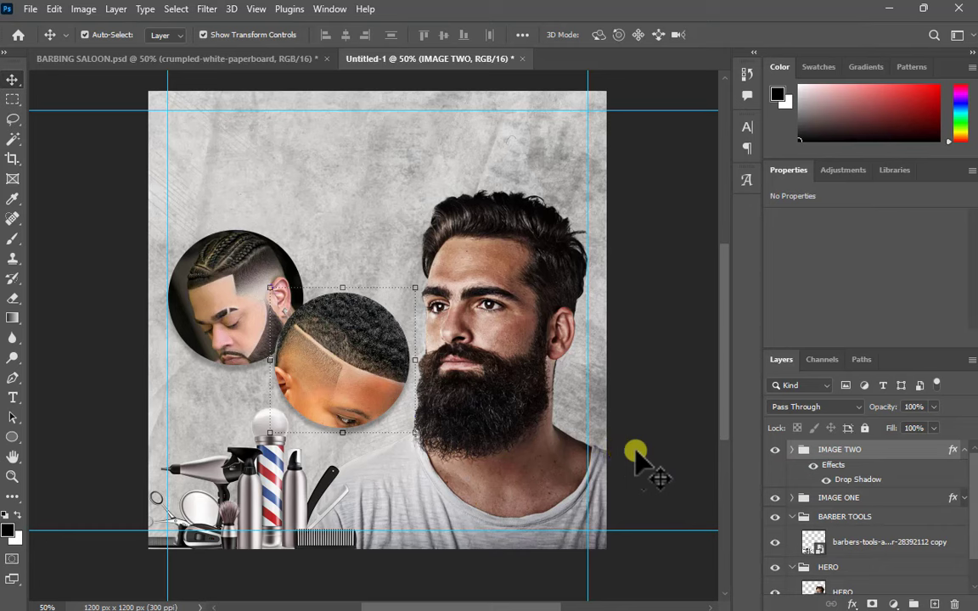
click(638, 353)
Step: Add a white text line reading "OPEN: 24/7" in Judson Regular on the empty background between the haircut photos and the hero portrait
key(t)
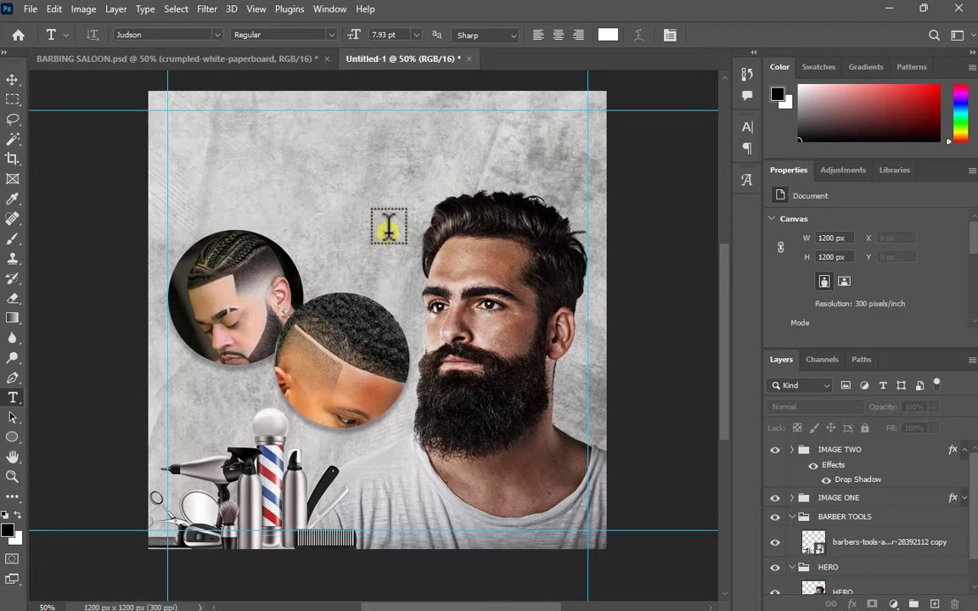
click(338, 204)
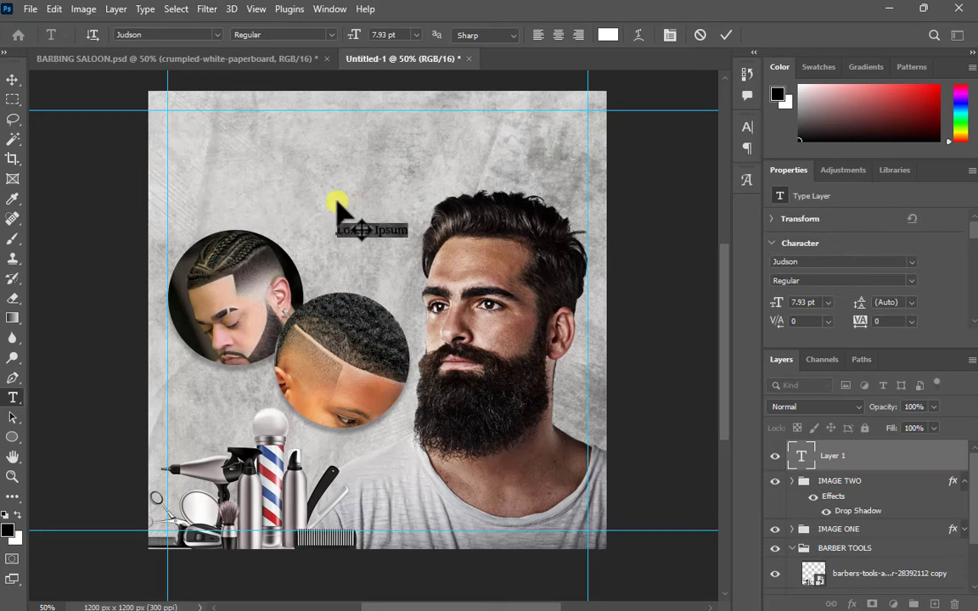
click(338, 204)
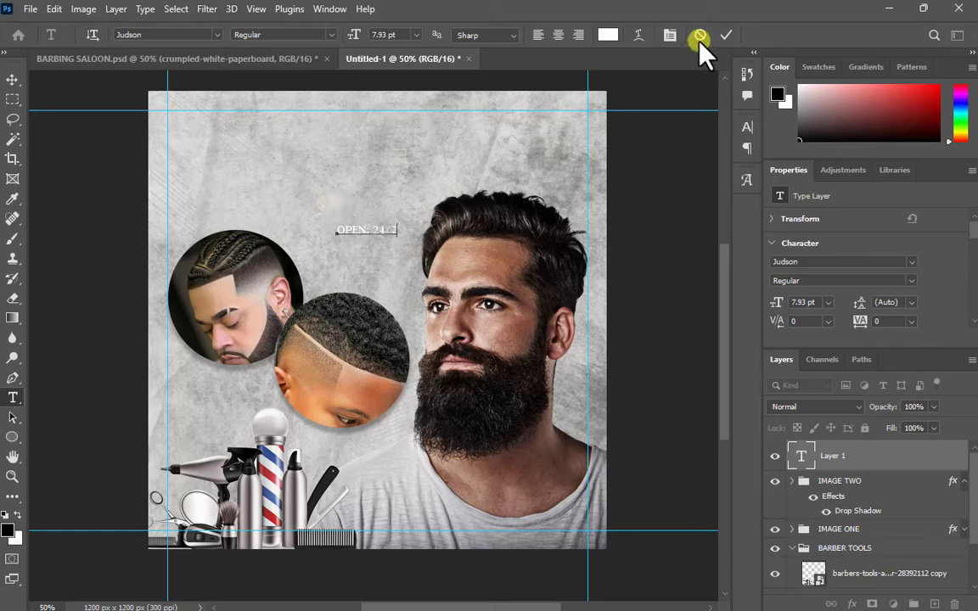
key(ctrl+Return)
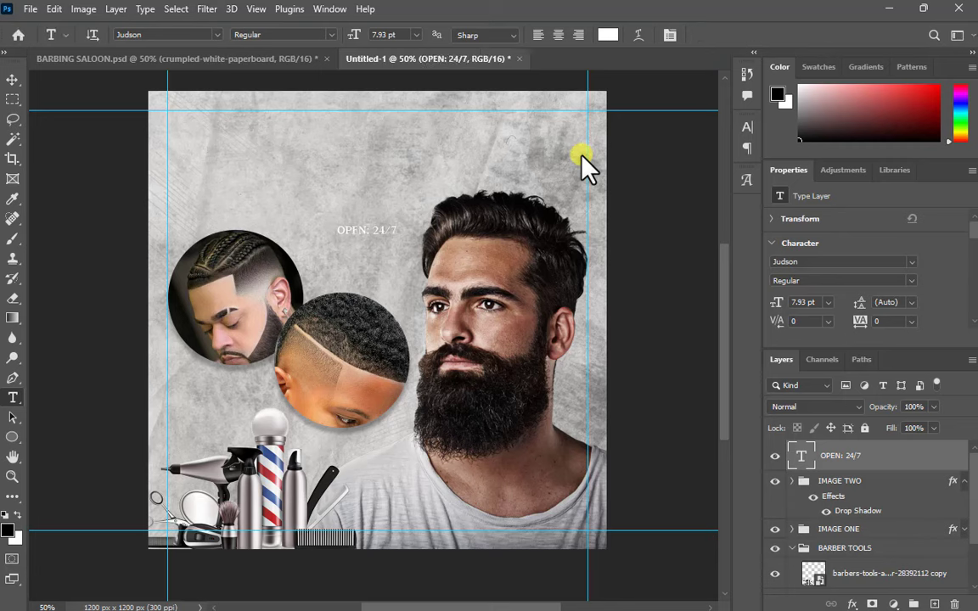
Step: Enlarge the "OPEN: 24/7" text to about 20.53 pt and place it above the hero portrait against the right margin guide
key(v)
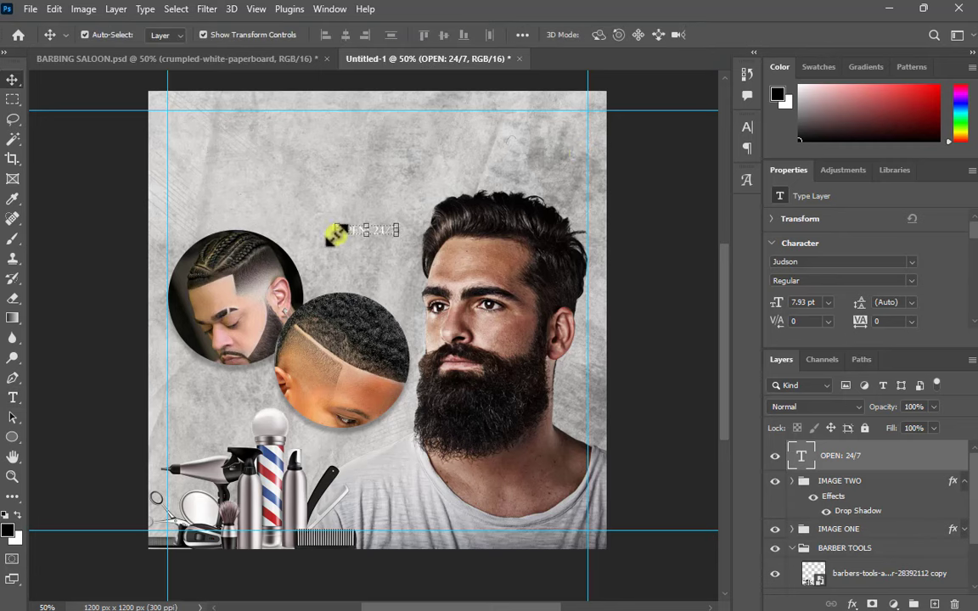
drag(332, 237, 263, 253)
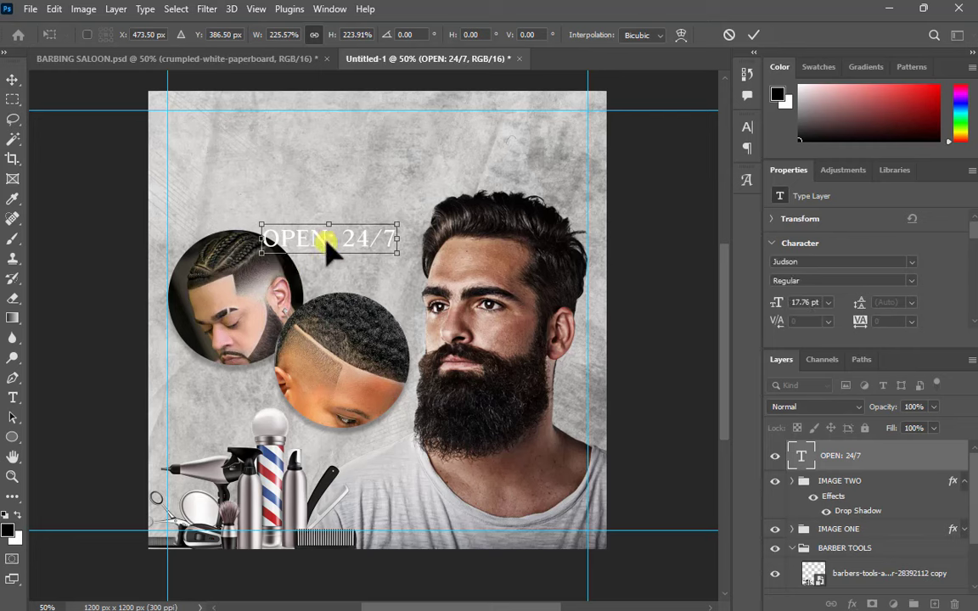
drag(328, 247, 515, 166)
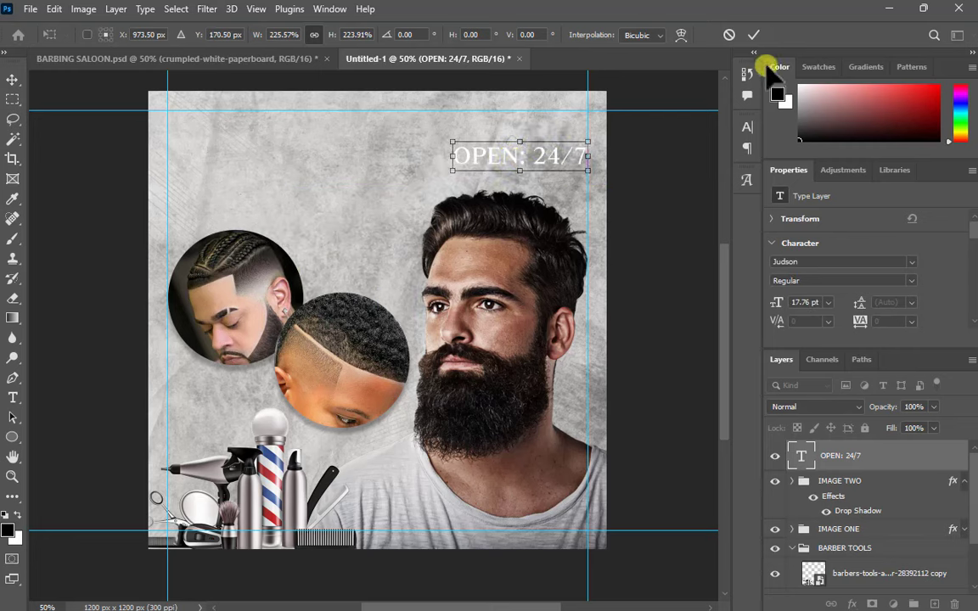
click(753, 35)
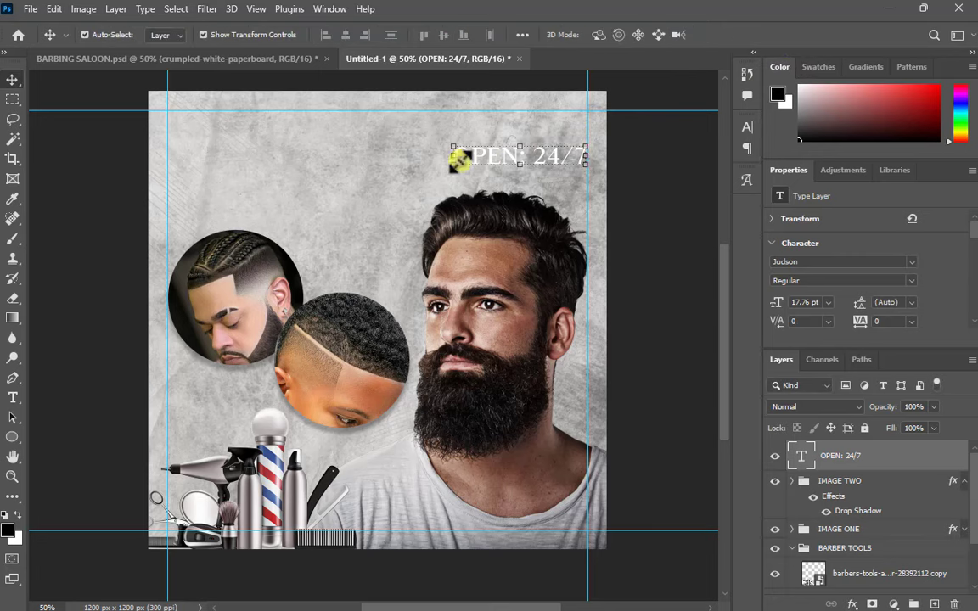
key(ctrl+t)
drag(446, 176, 418, 201)
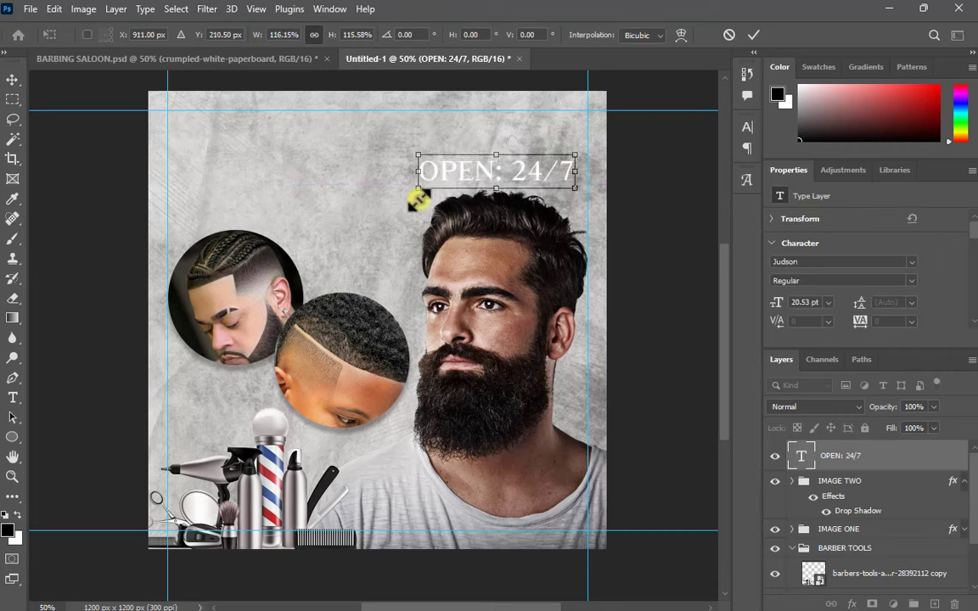
key(Return)
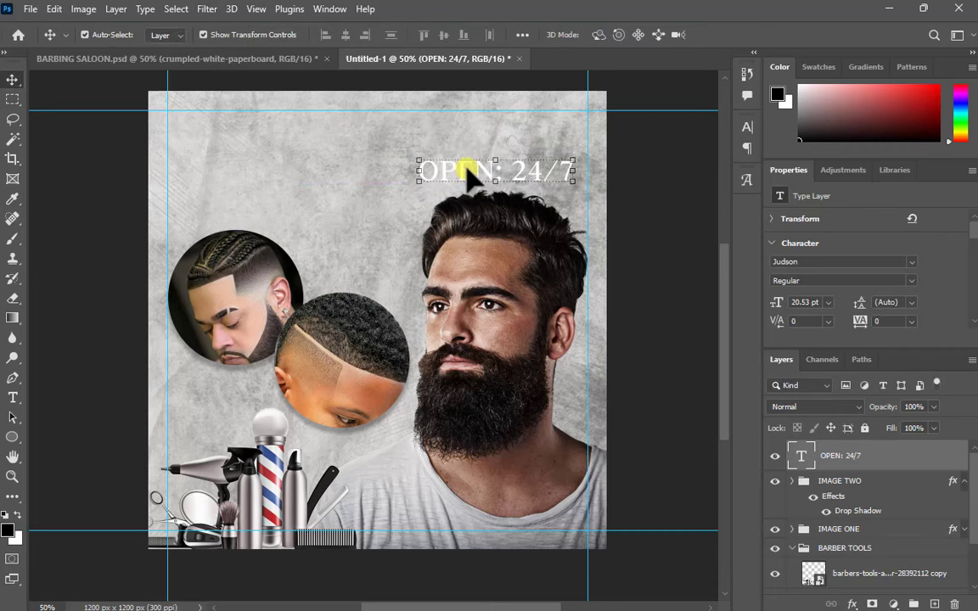
drag(467, 170, 484, 167)
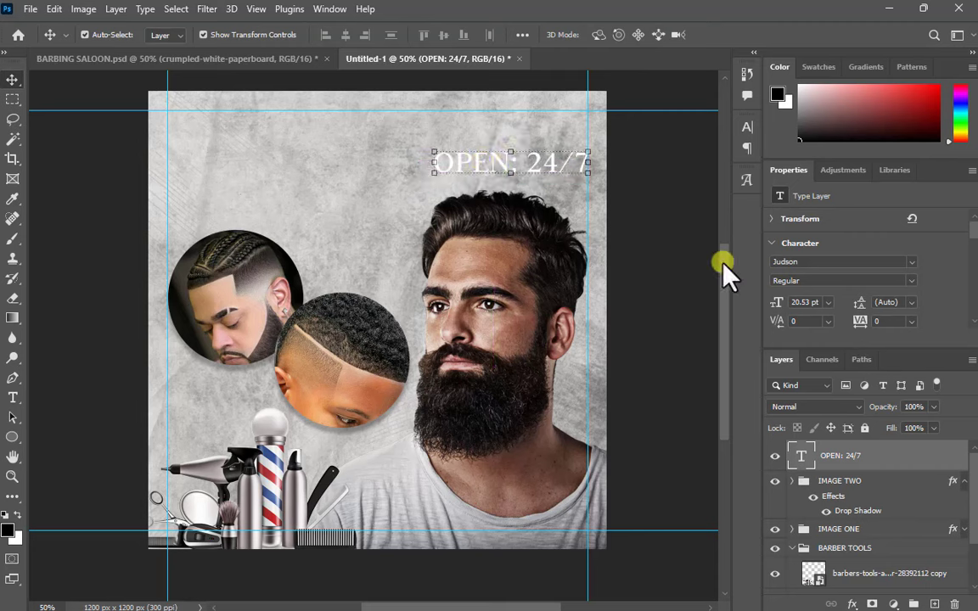
Step: Set the "OPEN: 24/7" text to the Bold style with faux bold and realign its right edge to the right margin guide
click(748, 129)
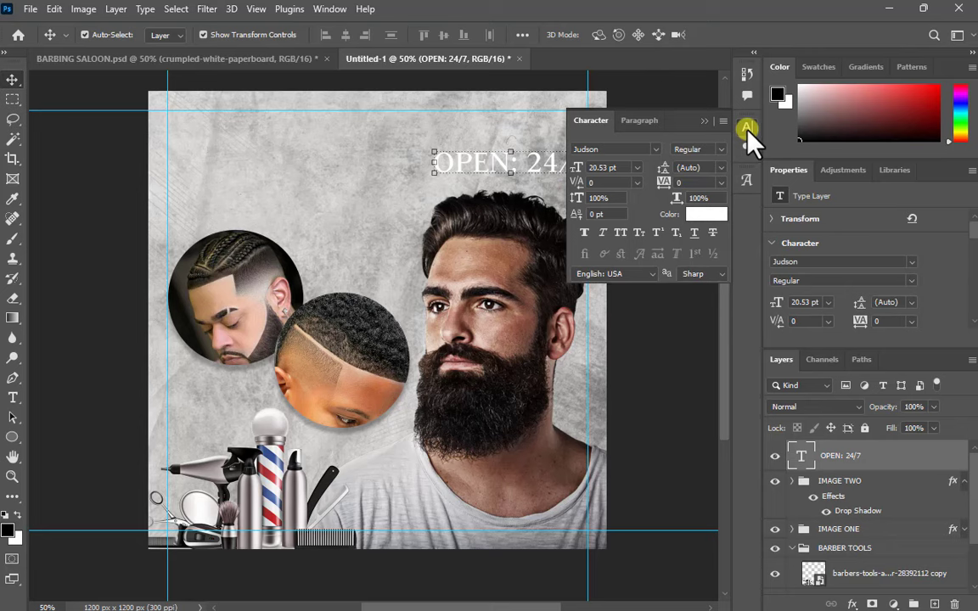
click(585, 231)
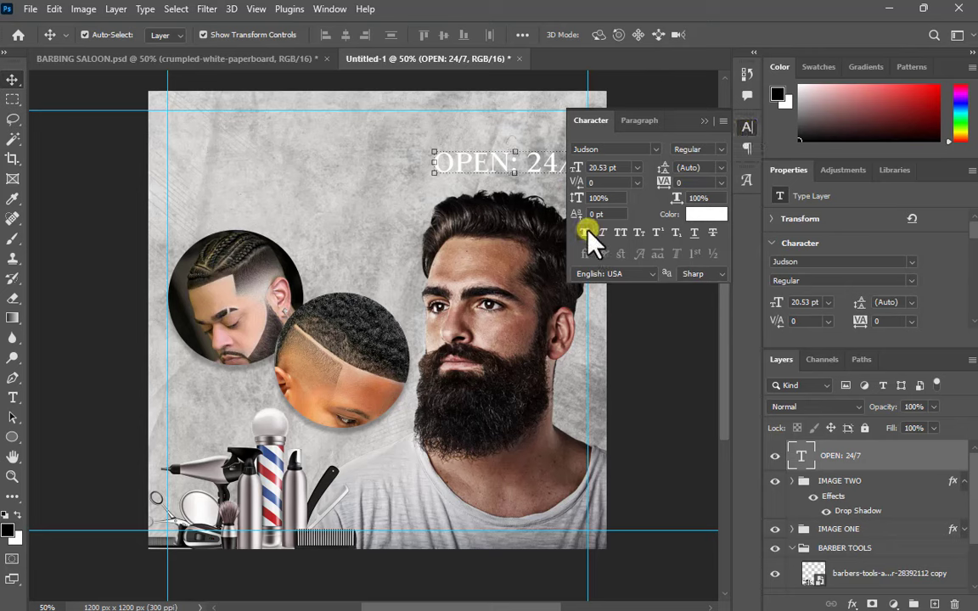
click(720, 151)
click(701, 189)
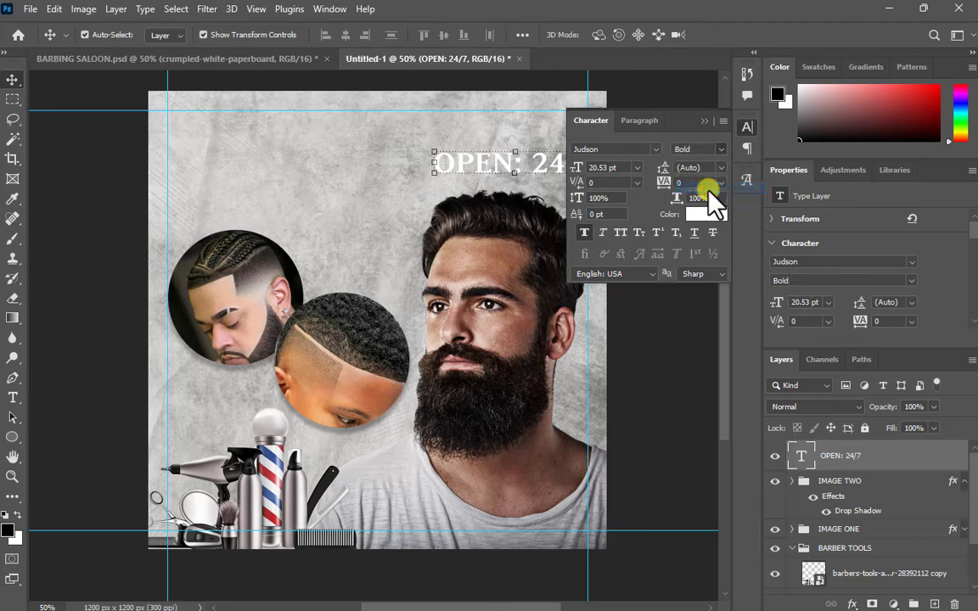
click(712, 125)
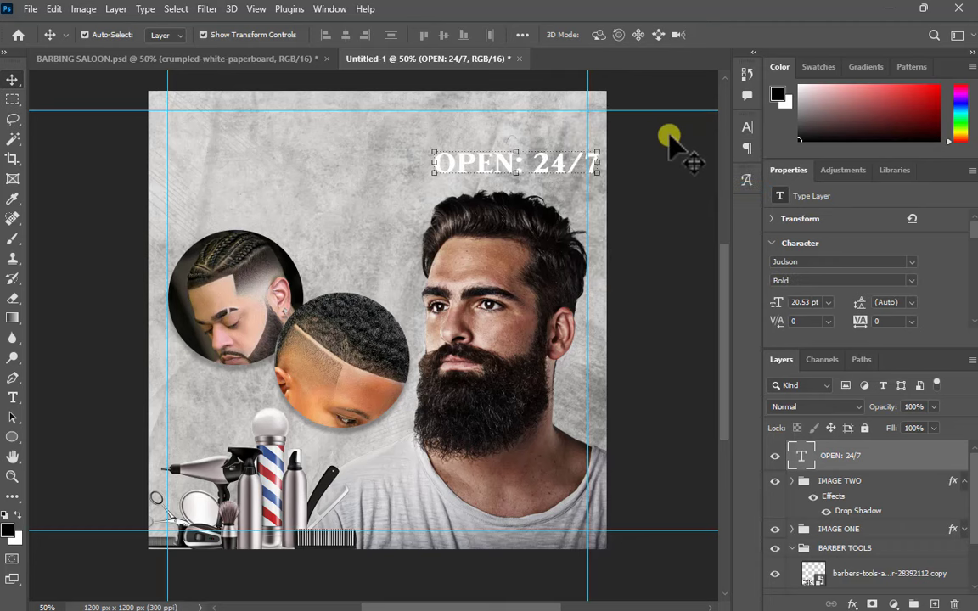
drag(585, 164, 554, 166)
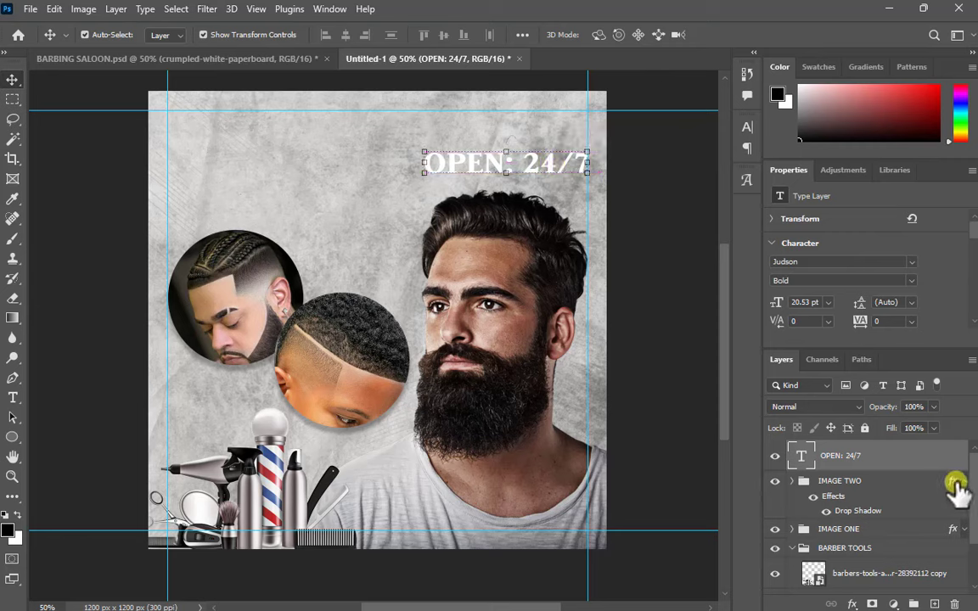
Step: Copy the IMAGE TWO drop shadow onto the "OPEN: 24/7" text and set it to 47% opacity and 9 px distance
drag(956, 483, 951, 464)
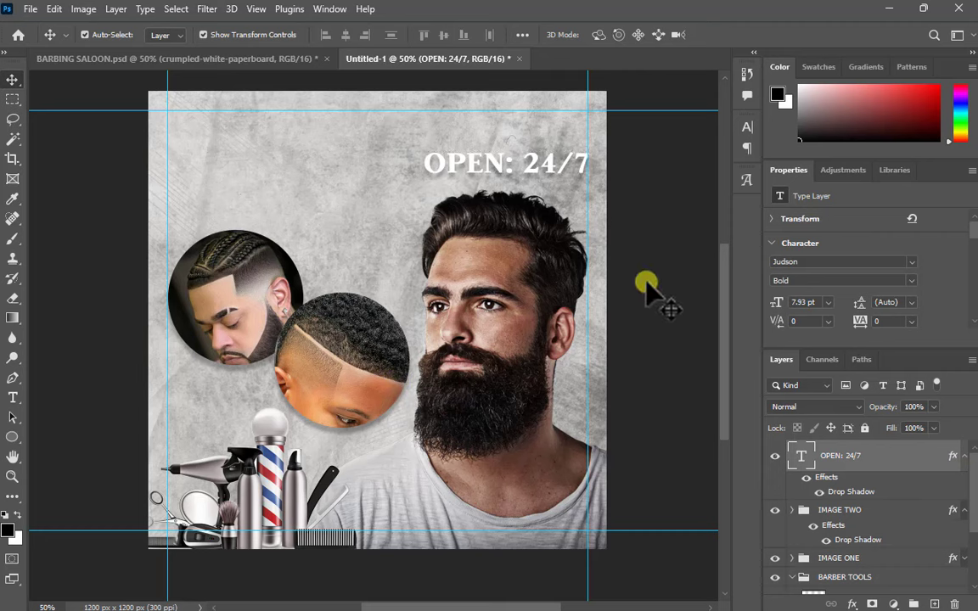
click(544, 199)
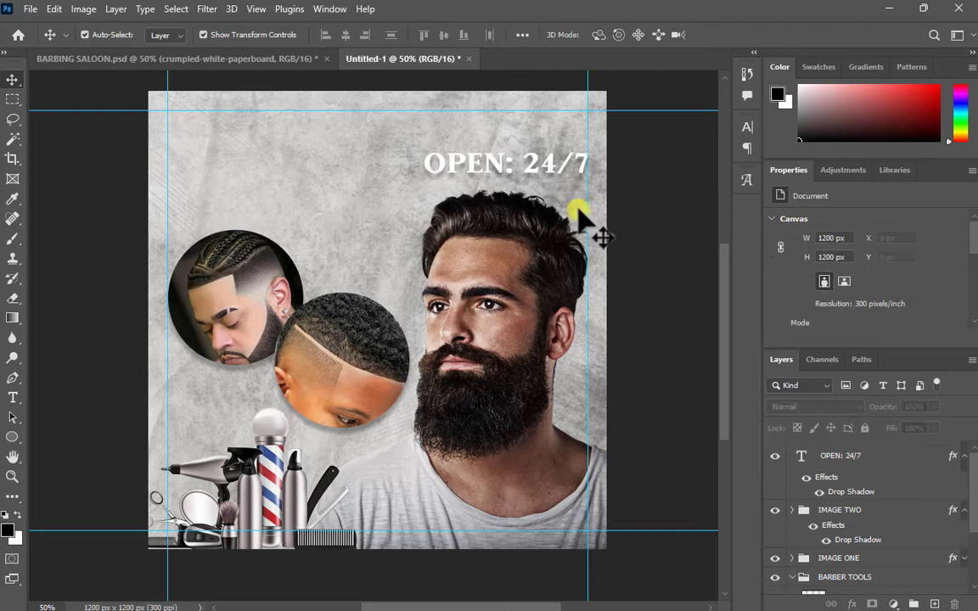
click(474, 164)
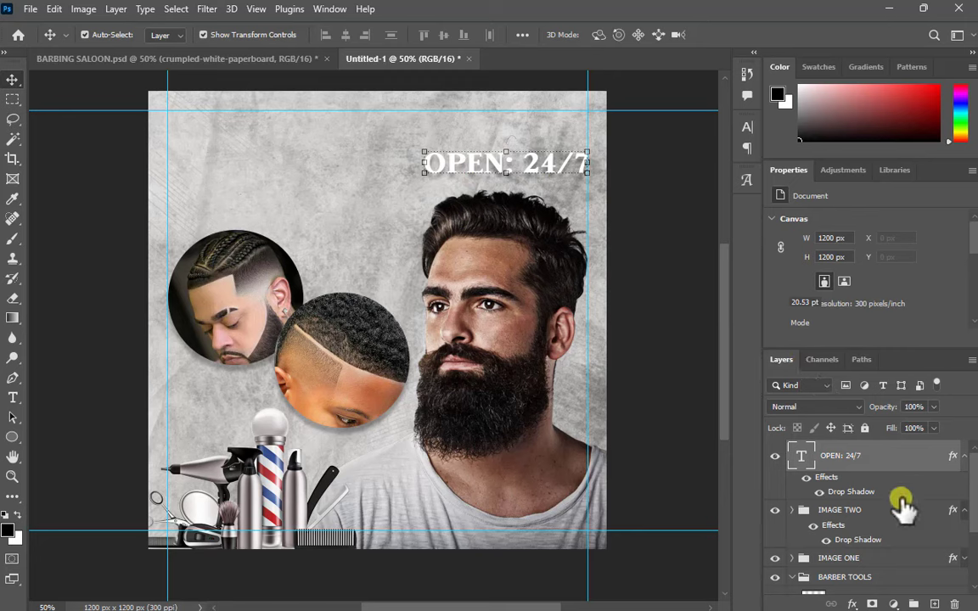
double_click(836, 492)
drag(592, 185, 603, 238)
drag(705, 338, 662, 384)
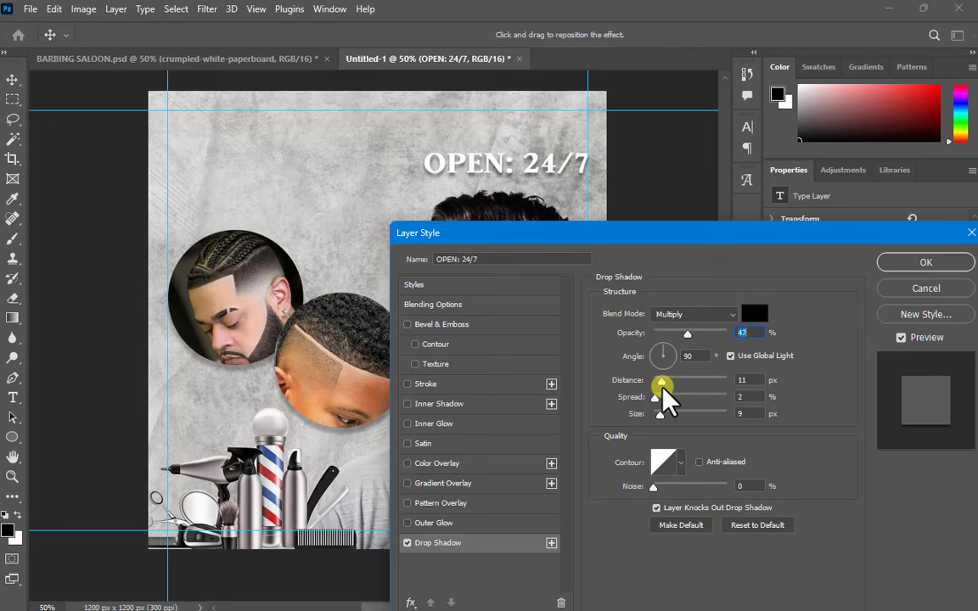
drag(661, 387, 660, 388)
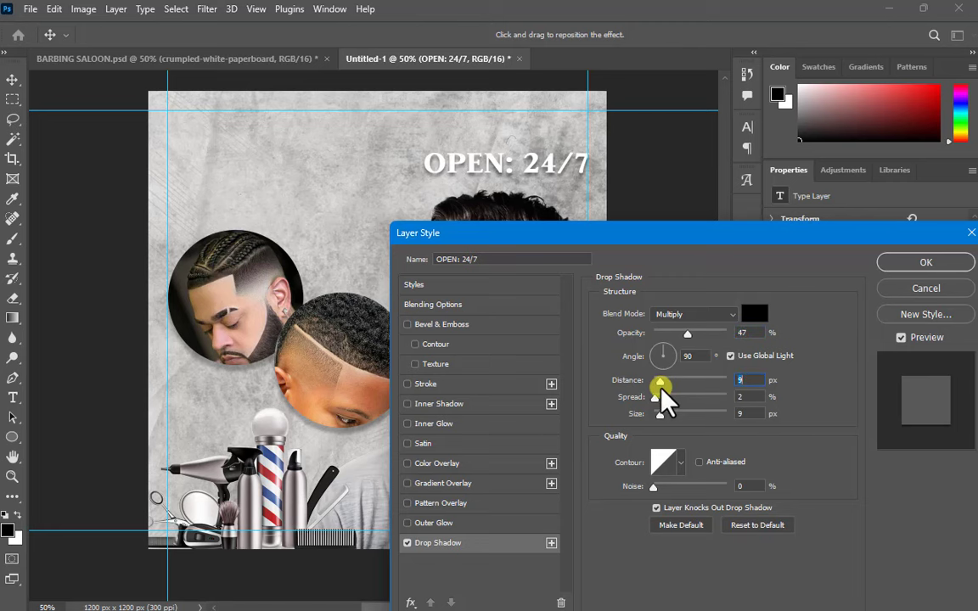
key(Return)
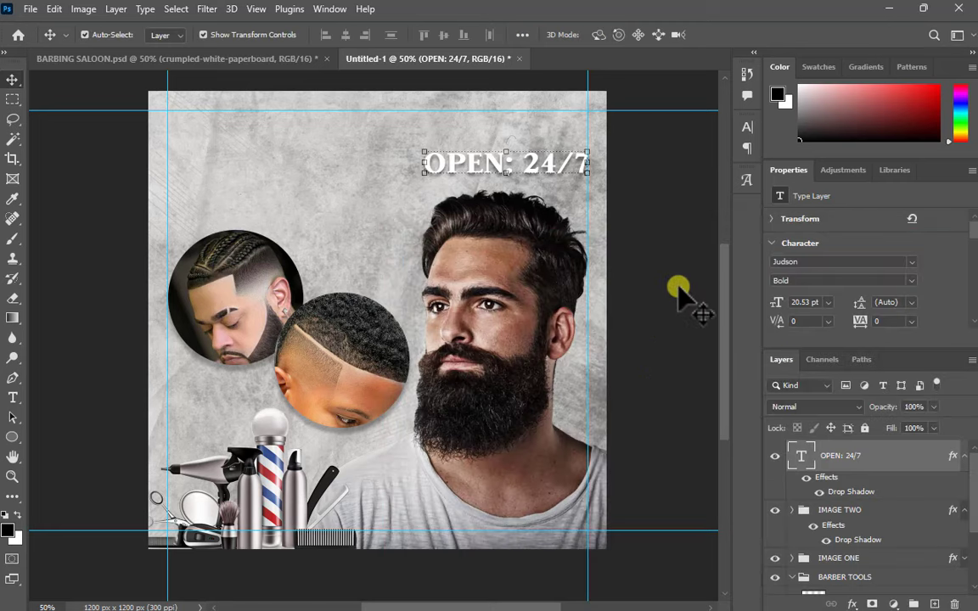
Step: Duplicate the "OPEN: 24/7" text and place the copy in the empty area above the circular haircut photos
click(481, 168)
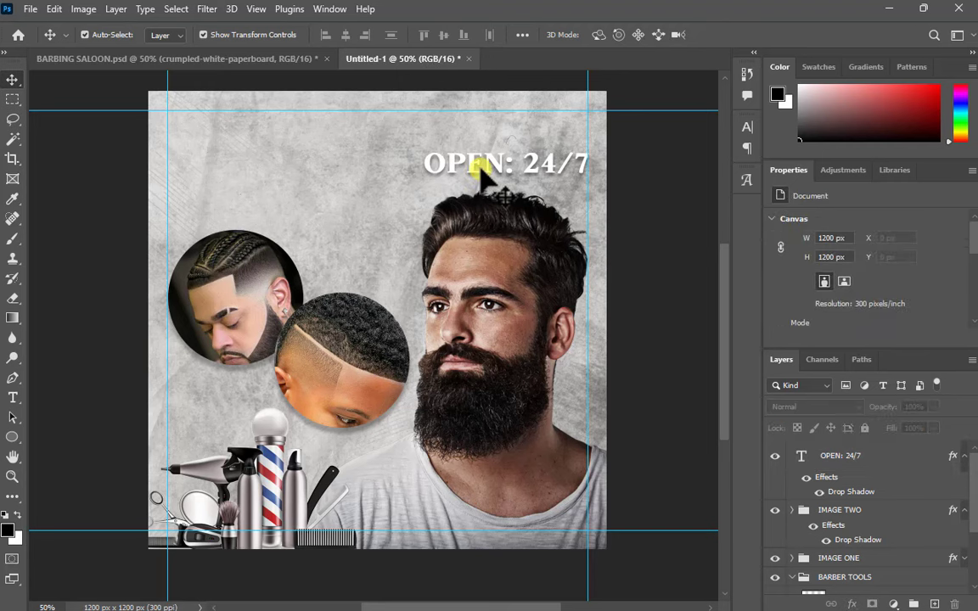
drag(481, 168, 258, 153)
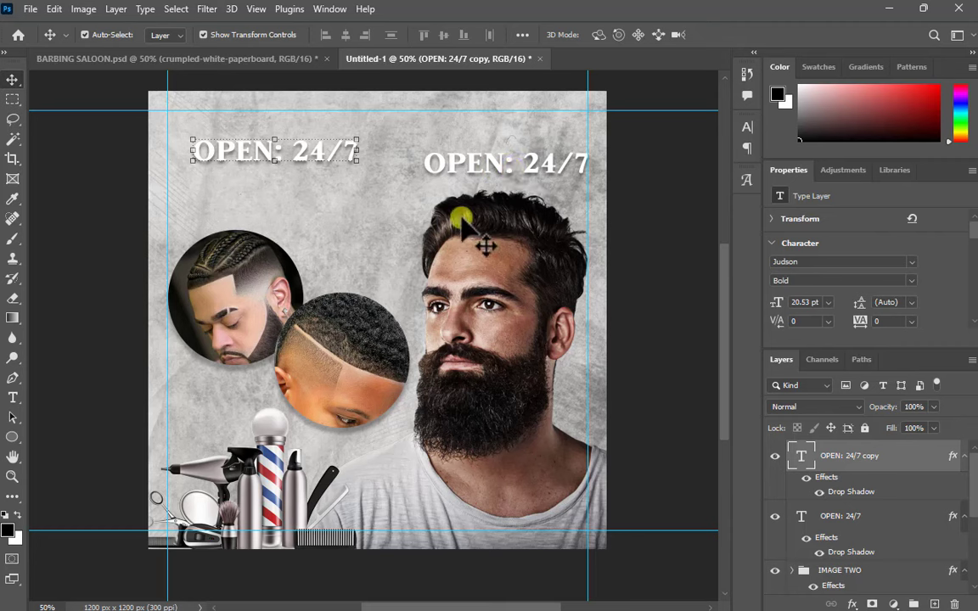
Step: Replace the moved "OPEN: 24/7" copy with a duplicate in its original place and collapse both text layers' effects lists
key(ctrl)
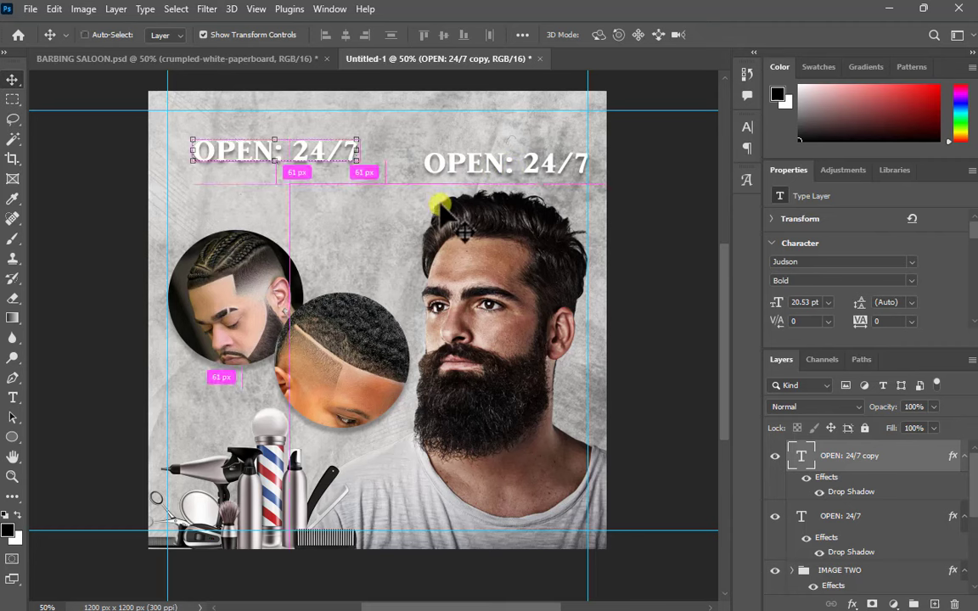
key(ctrl+z)
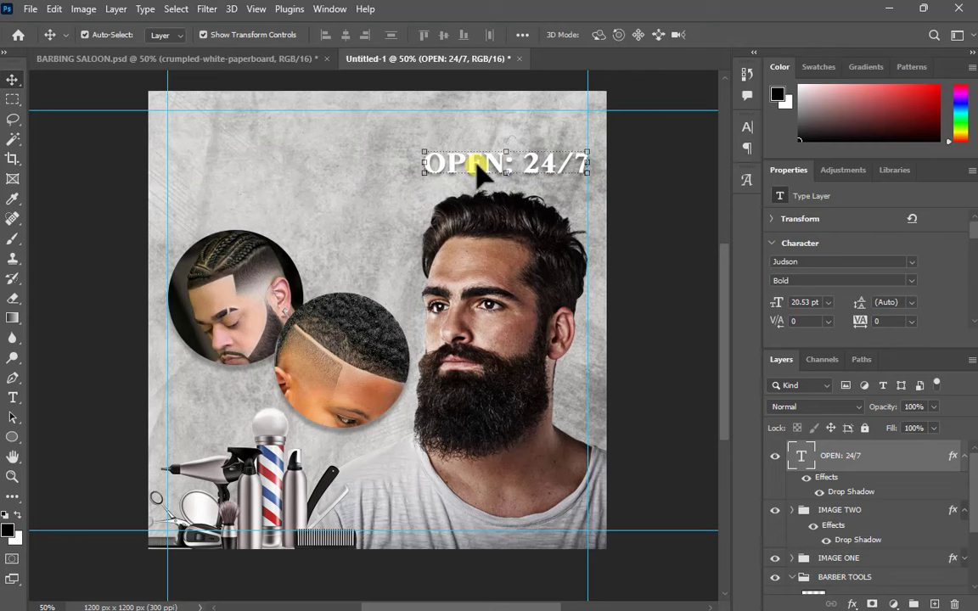
key(ctrl+j)
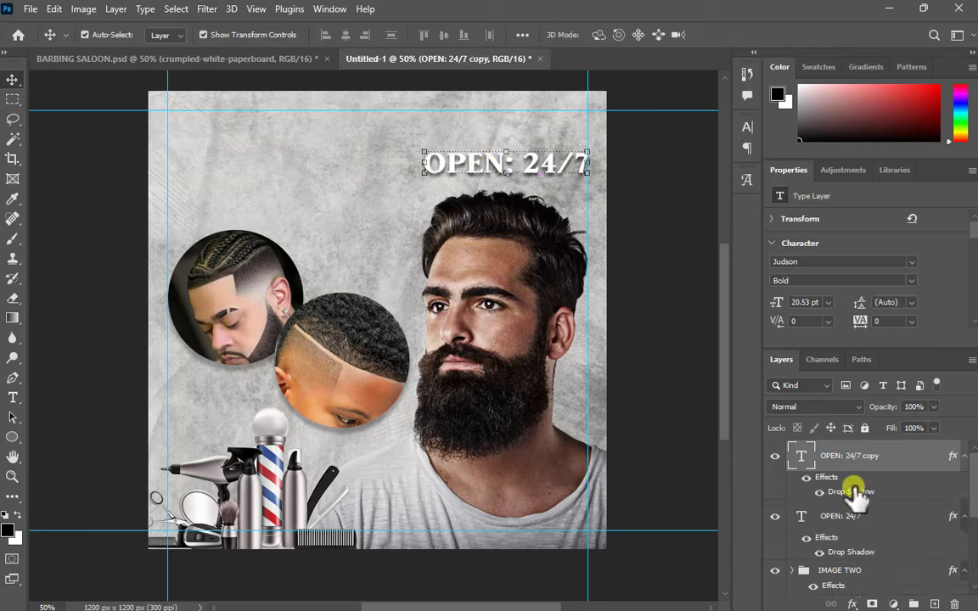
click(963, 516)
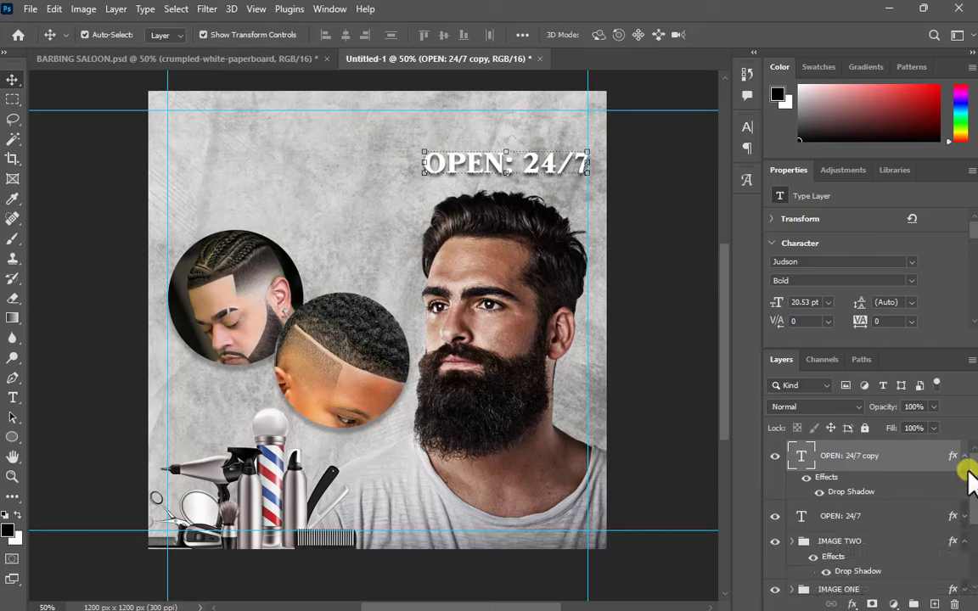
click(964, 456)
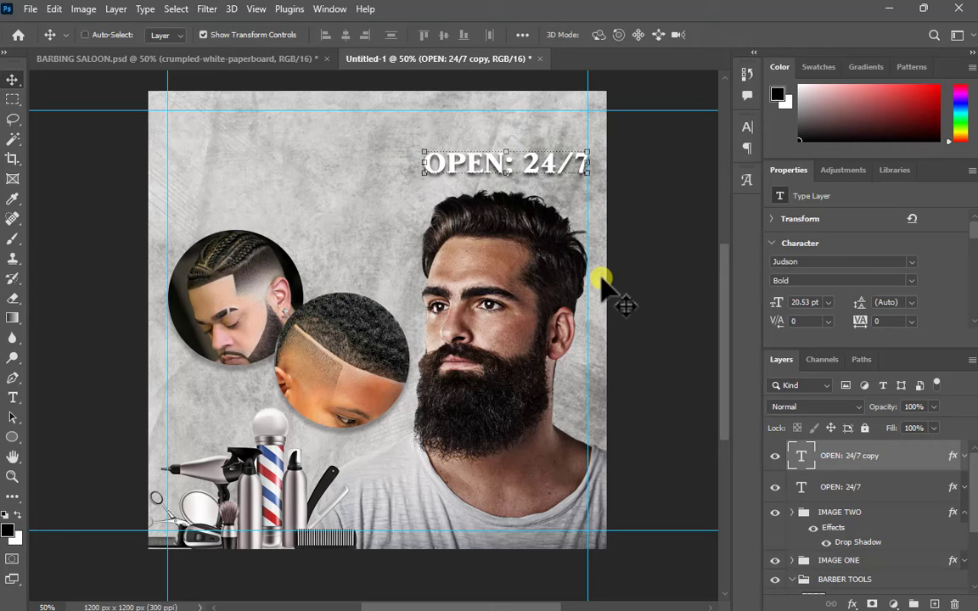
Step: Turn another copy of "OPEN: 24/7" into a 52.24 pt "X" above the haircut photos, beside the left margin guide
key(ctrl+j)
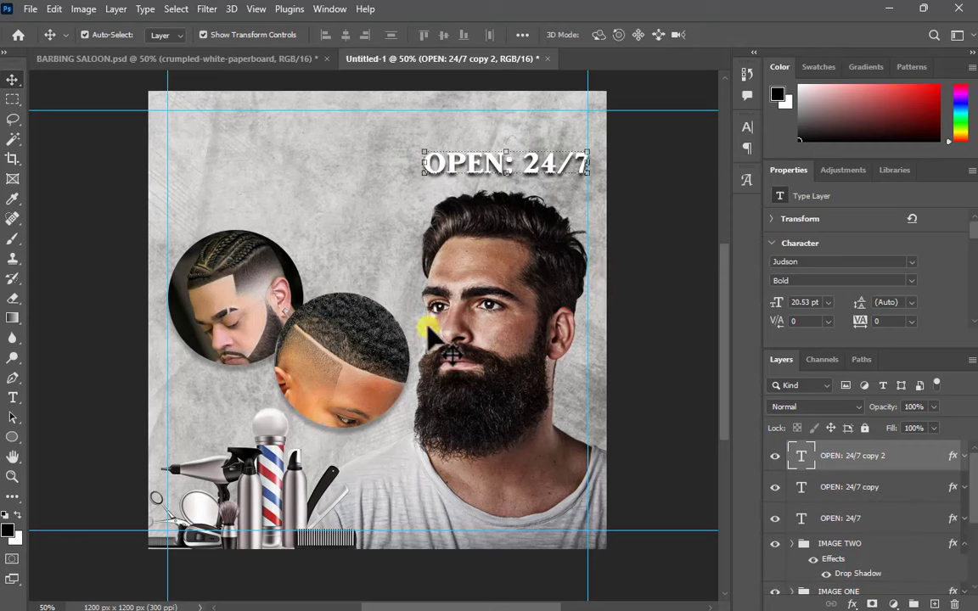
drag(464, 175, 246, 148)
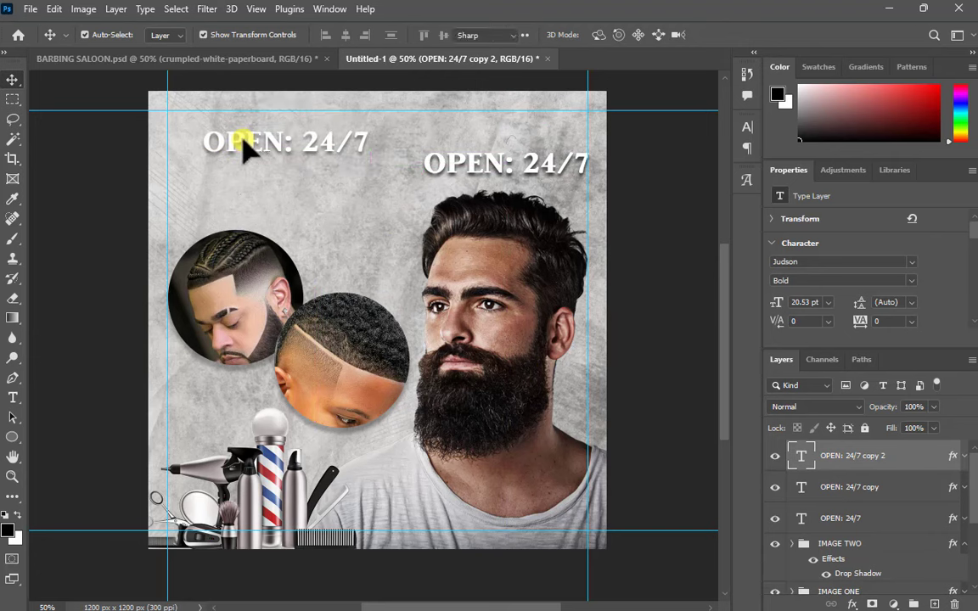
double_click(242, 141)
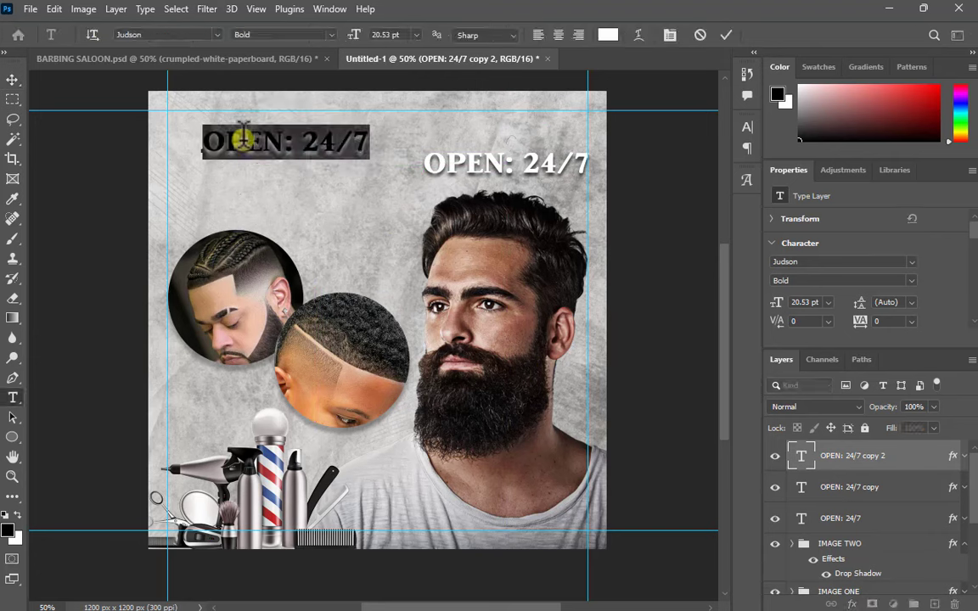
text(X)
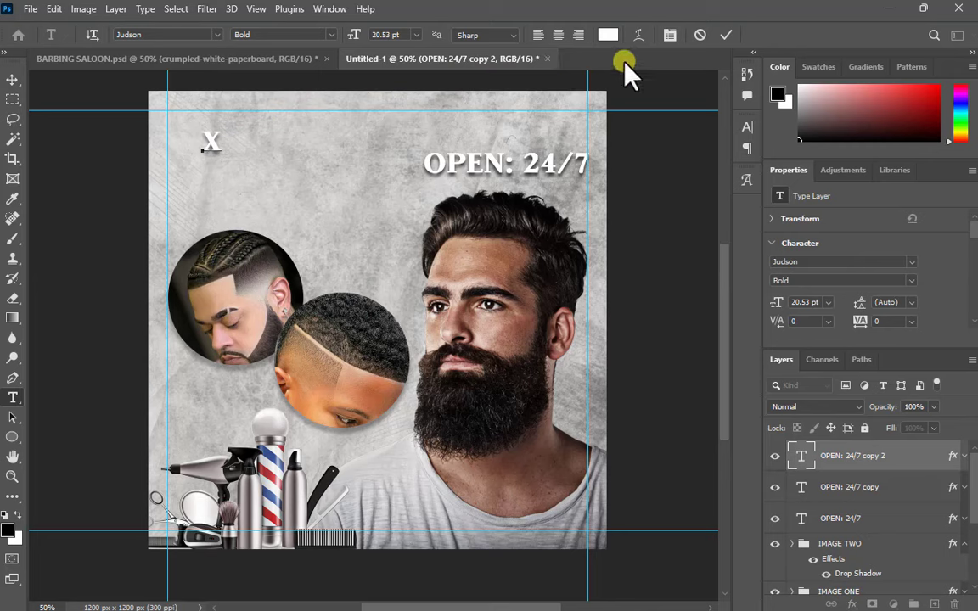
click(720, 35)
drag(207, 149, 159, 204)
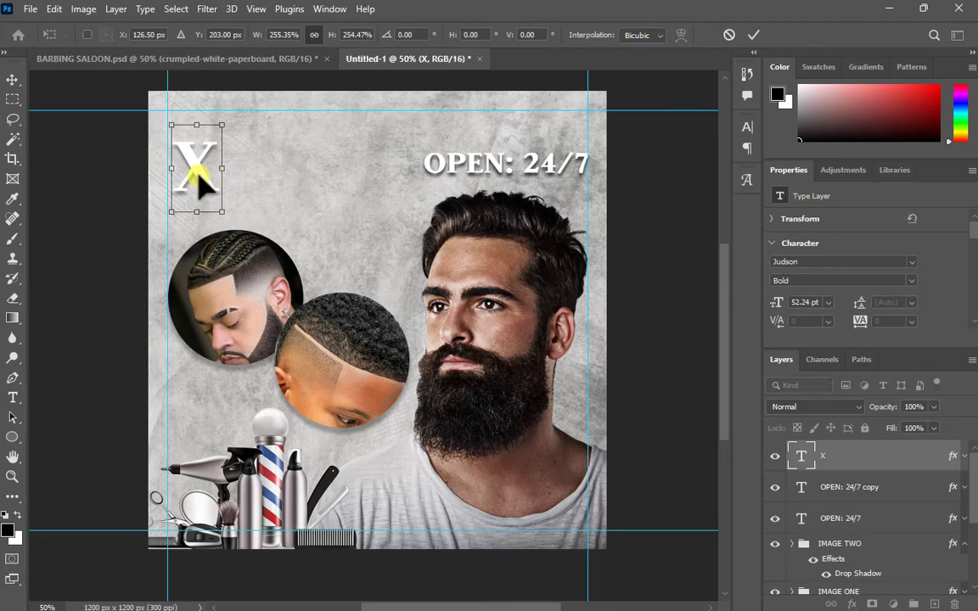
key(Return)
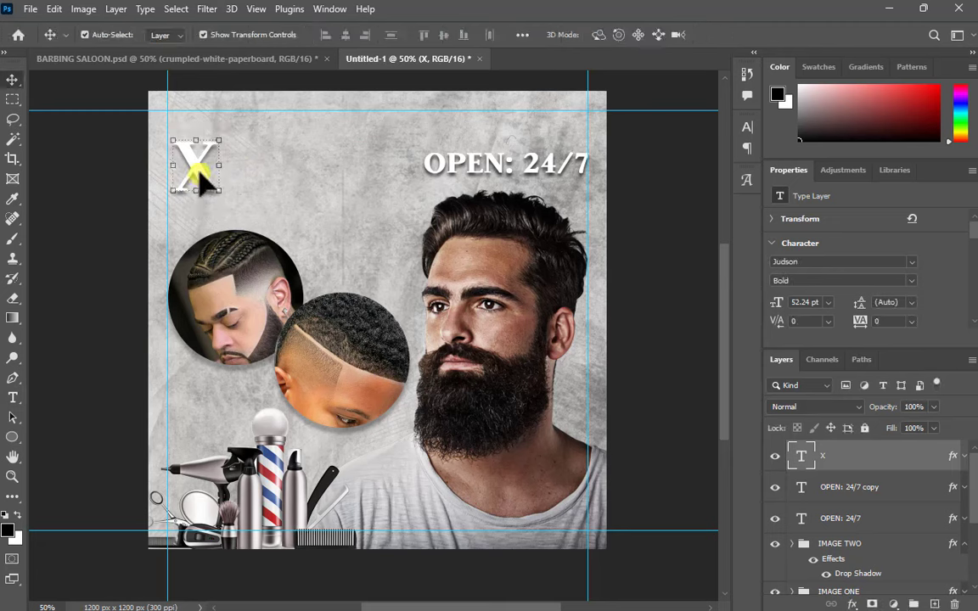
Step: Duplicate the "X" text to its right and change the copy's wording to "CLUSIVE"
drag(197, 180, 292, 171)
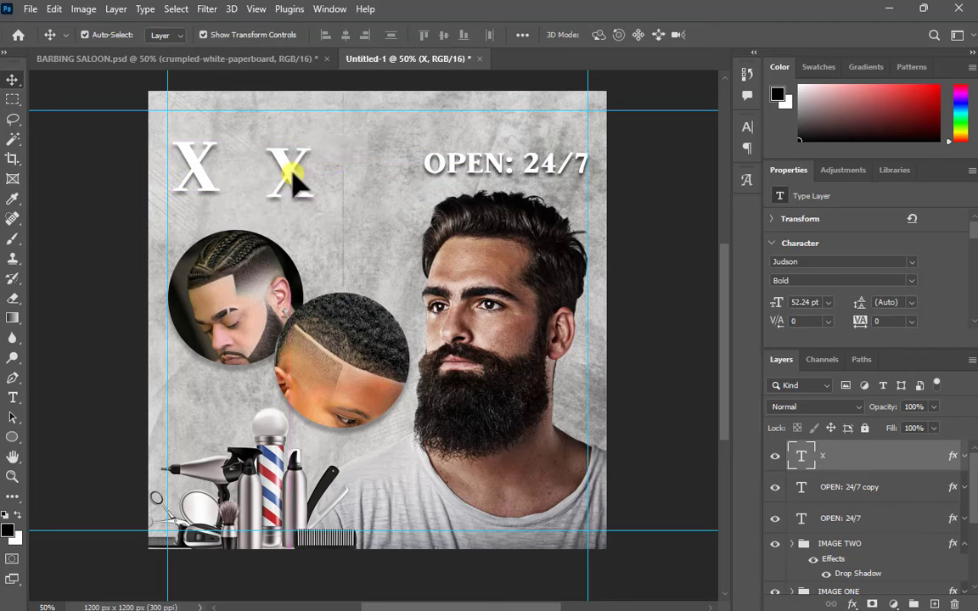
double_click(292, 174)
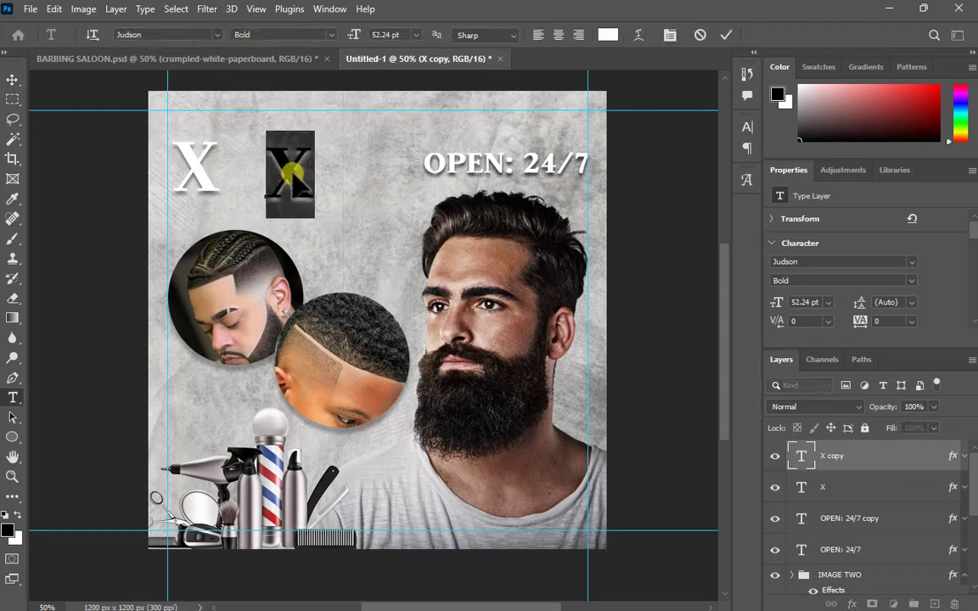
text(CLUS)
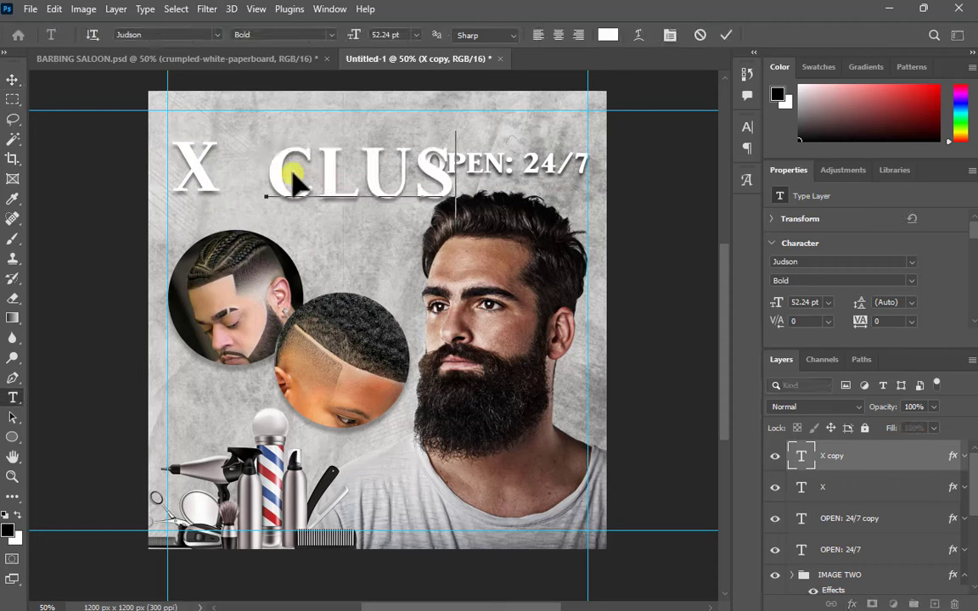
text(IVE)
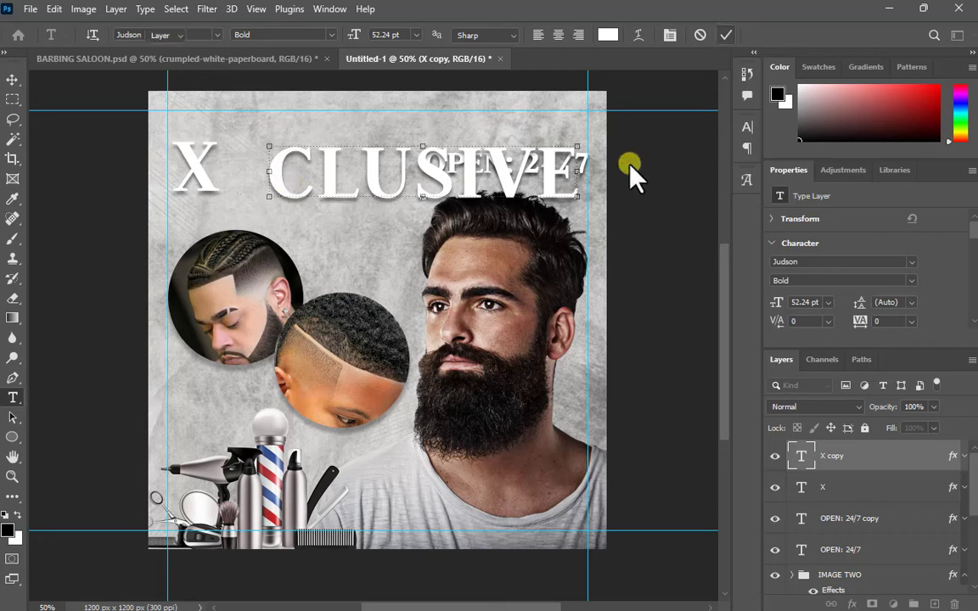
key(ctrl+Return)
key(v)
Step: Scale the "CLUSIVE" text down to about 17.41 pt and place it directly to the right of the "X"
drag(575, 195, 278, 167)
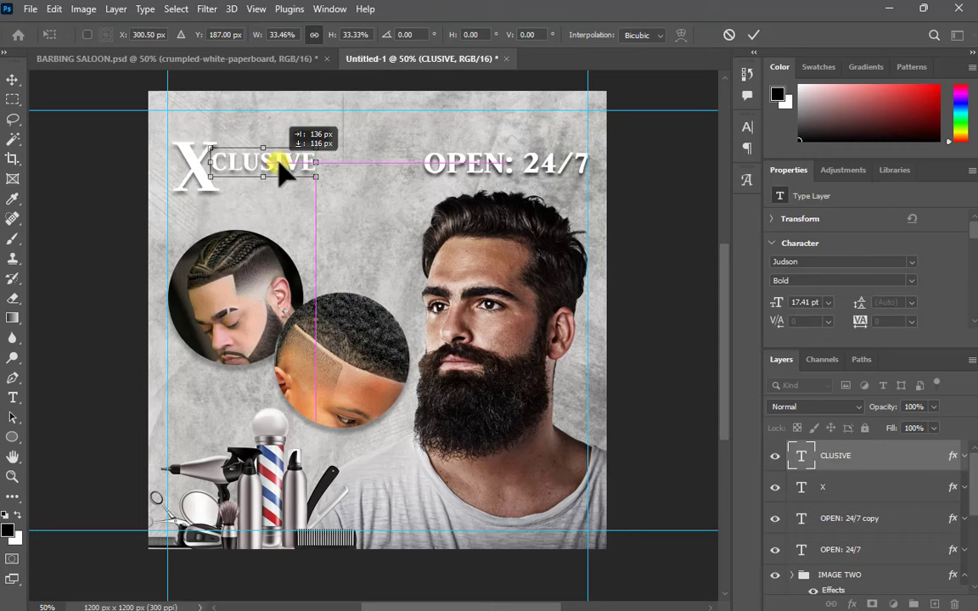
drag(278, 164, 282, 162)
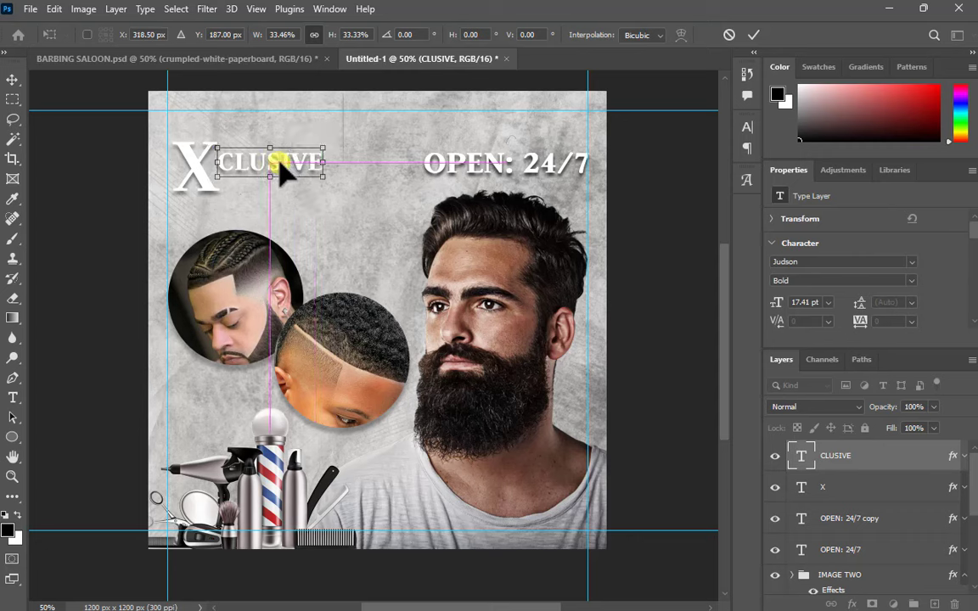
click(754, 35)
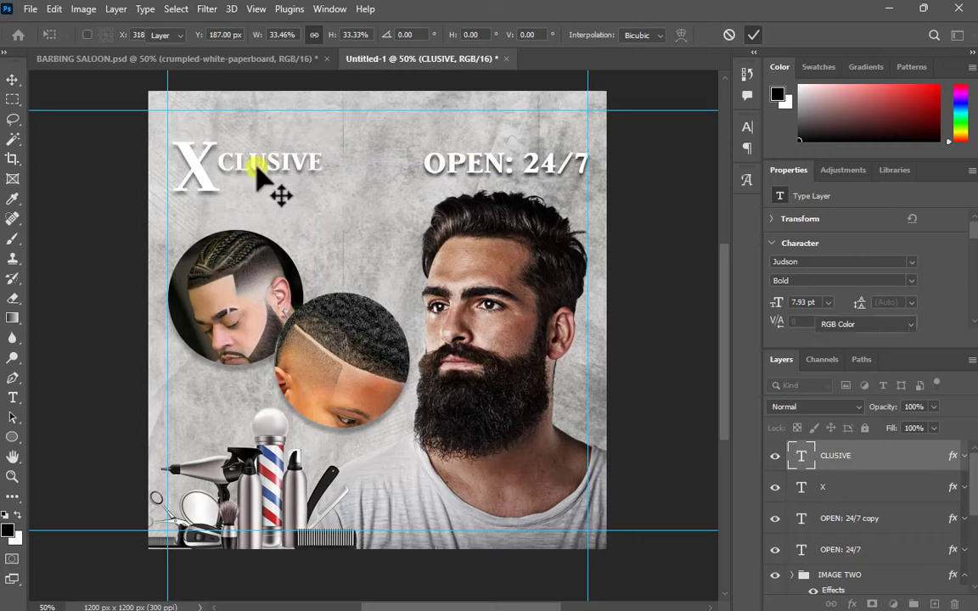
Step: Align the vertical centers of the "X" and "CLUSIVE" text layers
click(208, 188)
click(204, 173)
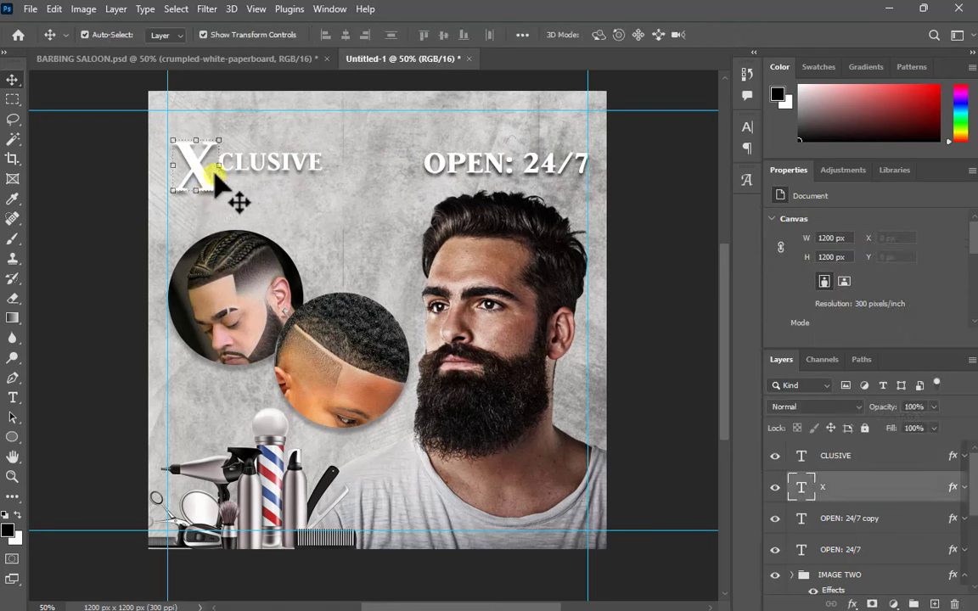
shift+click(292, 166)
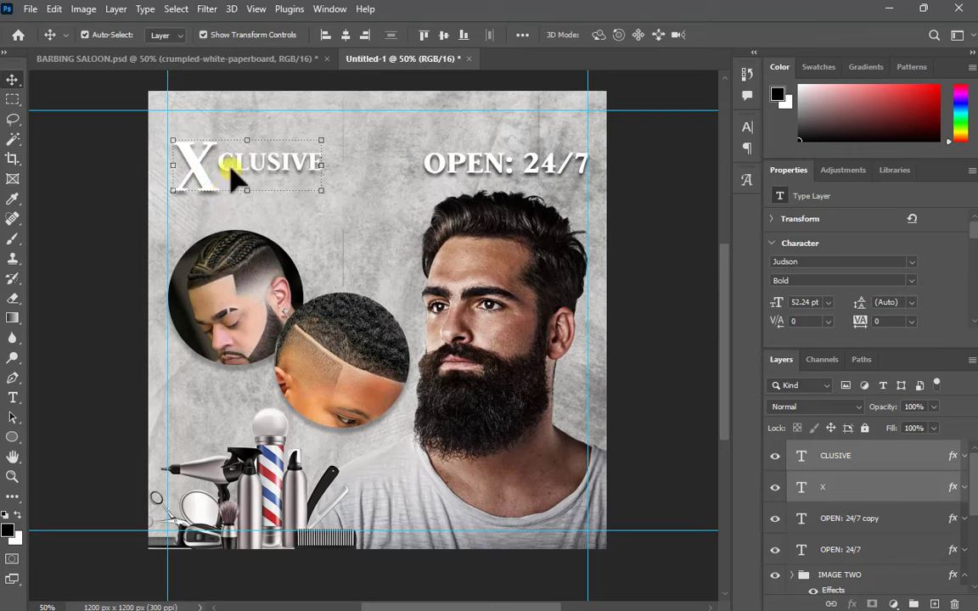
click(445, 35)
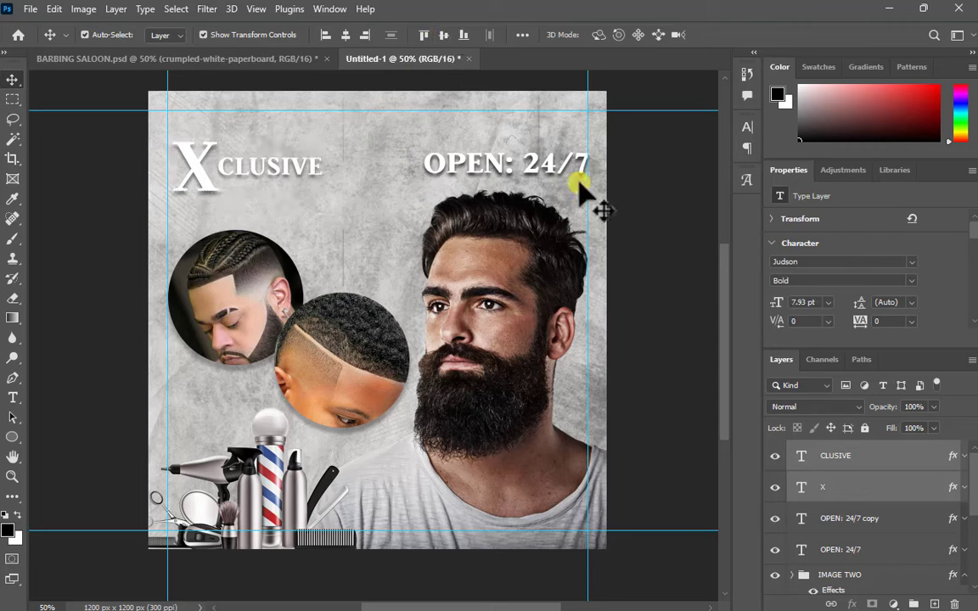
Step: Move the "CLUSIVE" text 18 px left so it sits tight against the "X"
click(286, 170)
mouse_move(287, 170)
mouse_down()
mouse_move(274, 180)
mouse_move(283, 175)
mouse_up()
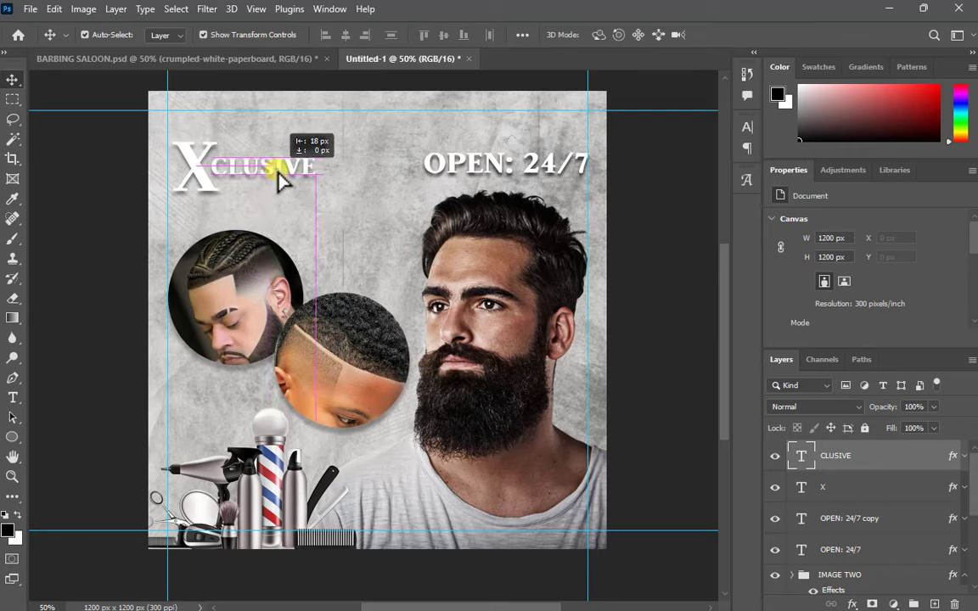
key(ctrl+t)
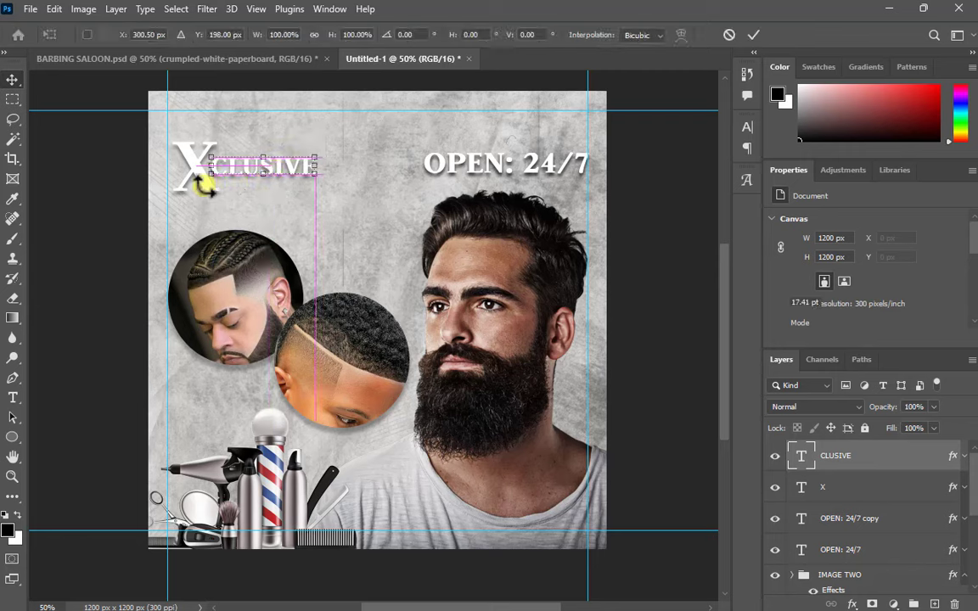
click(726, 36)
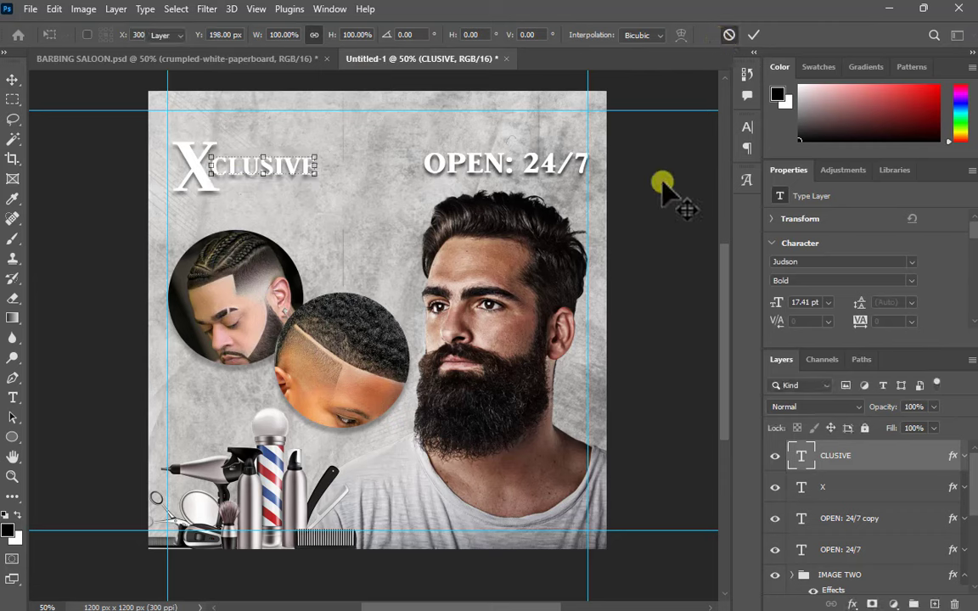
Step: Group the "X" and "CLUSIVE" text layers together
click(204, 182)
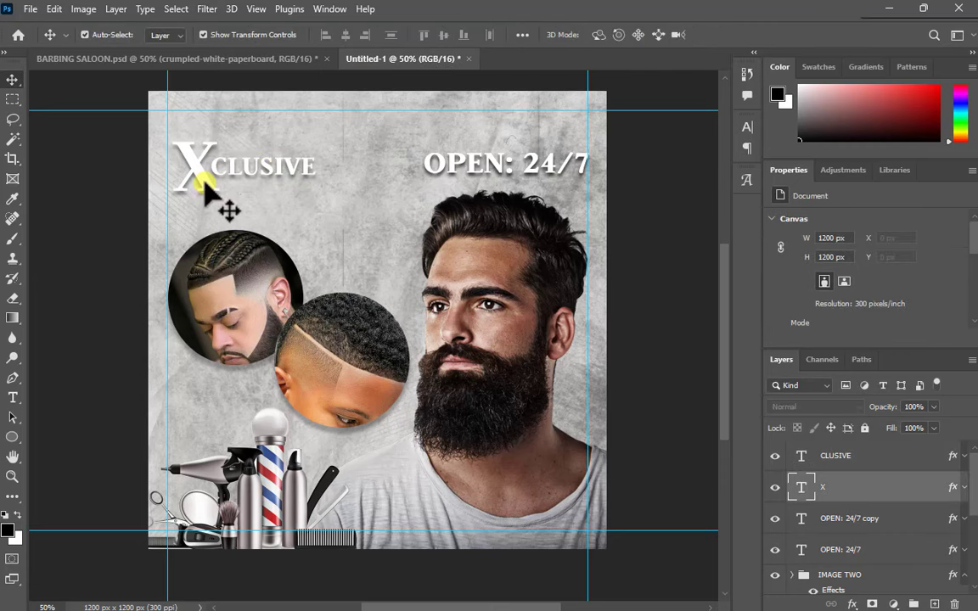
shift+click(291, 170)
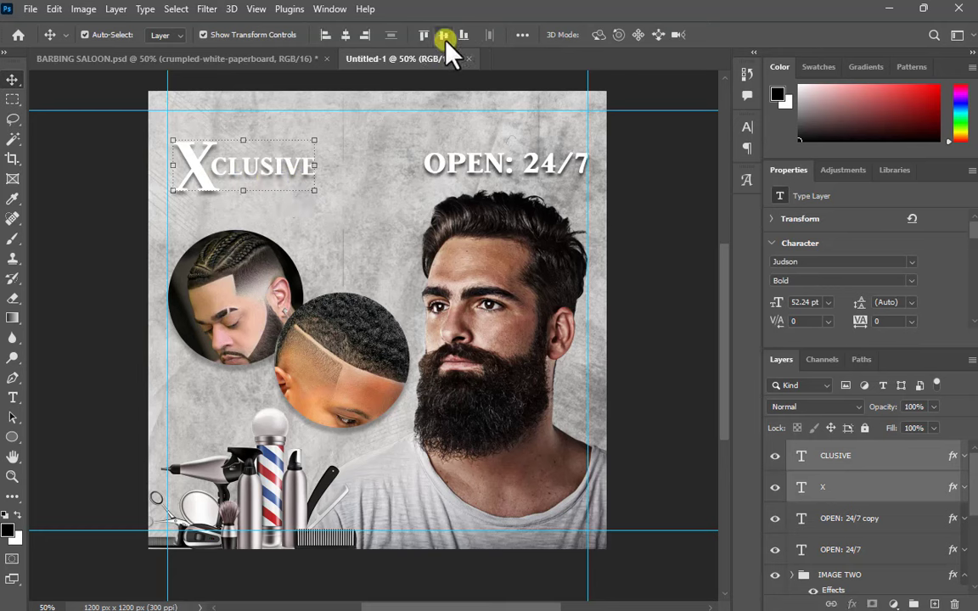
key(ctrl)
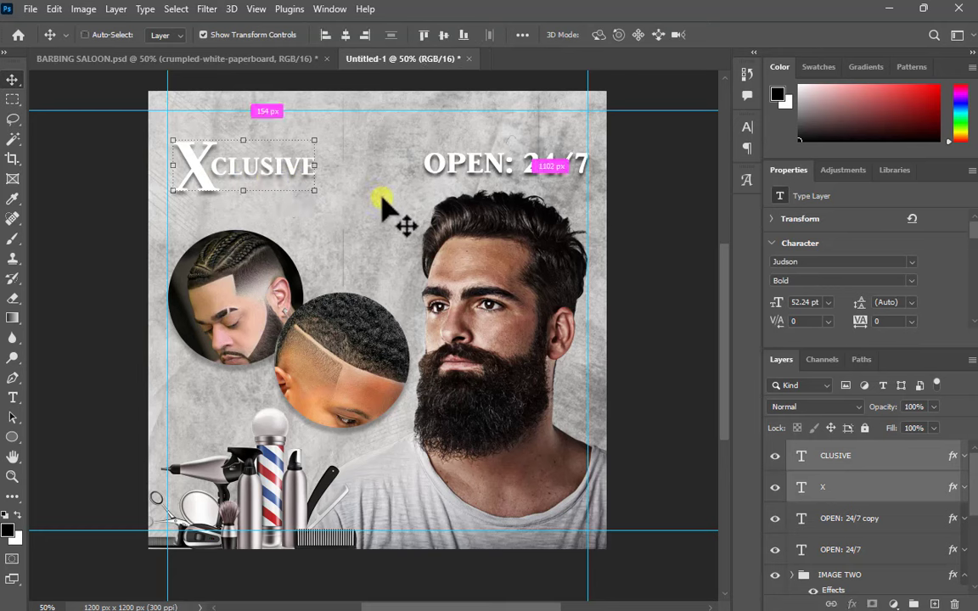
key(ctrl+g)
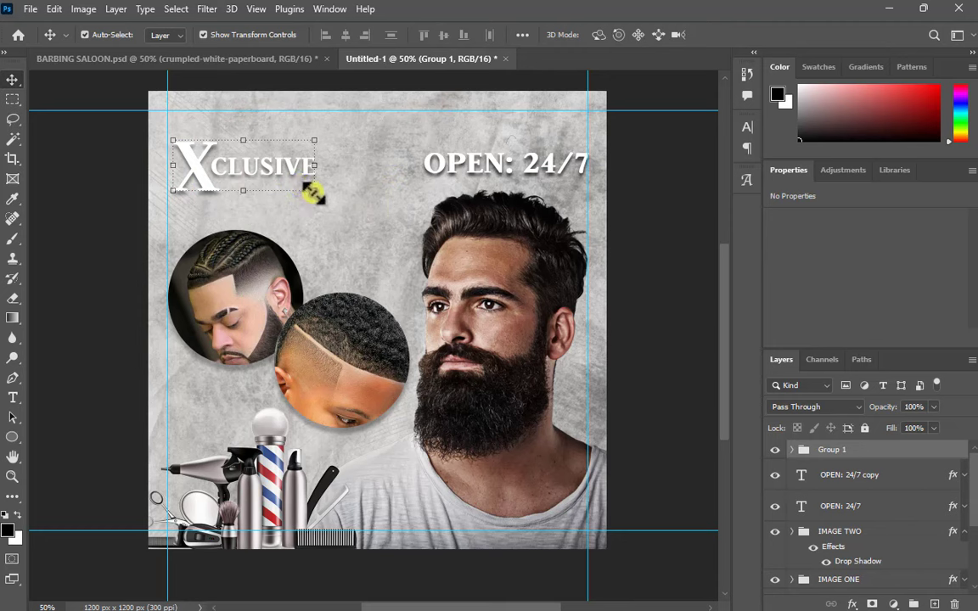
Step: Scale the "XCLUSIVE" group to about 50% and move it under the top margin guide near the middle of the flyer
drag(313, 193, 243, 167)
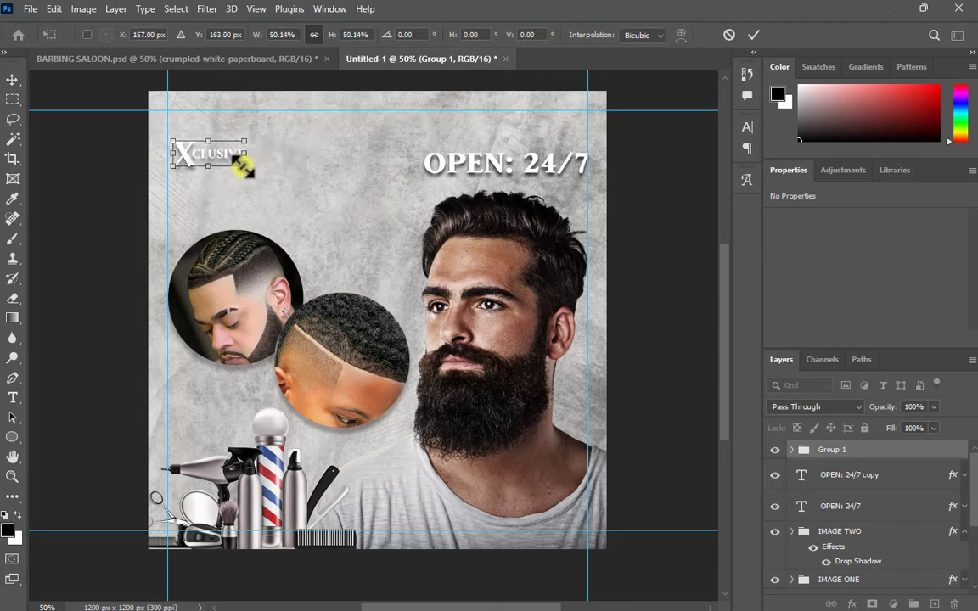
click(749, 33)
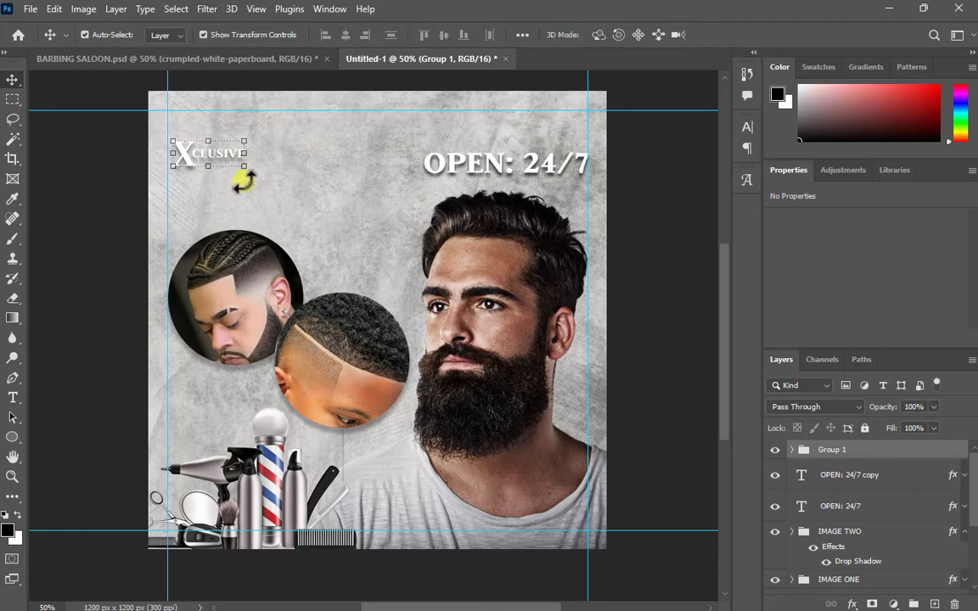
key(ctrl+t)
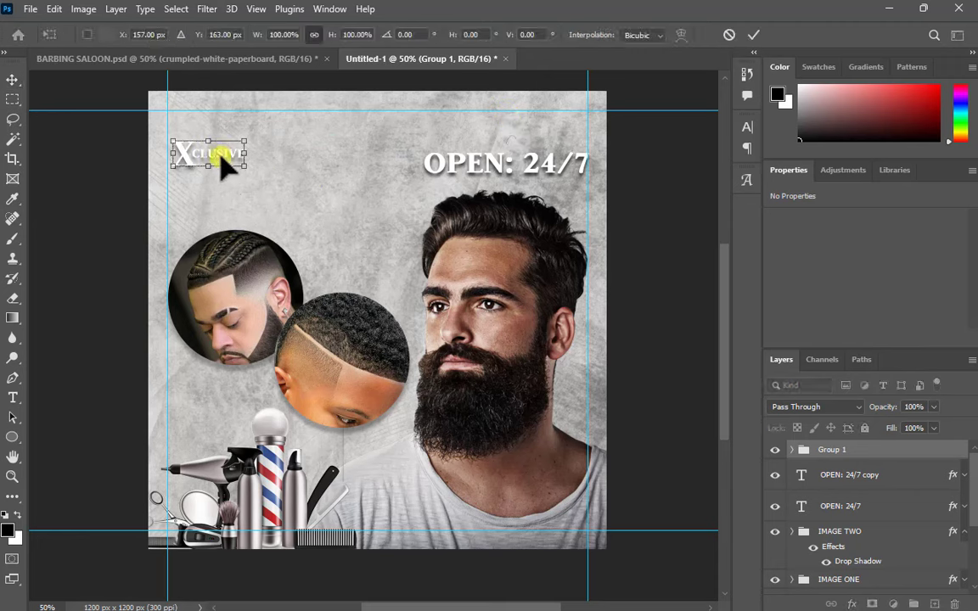
drag(222, 166, 381, 133)
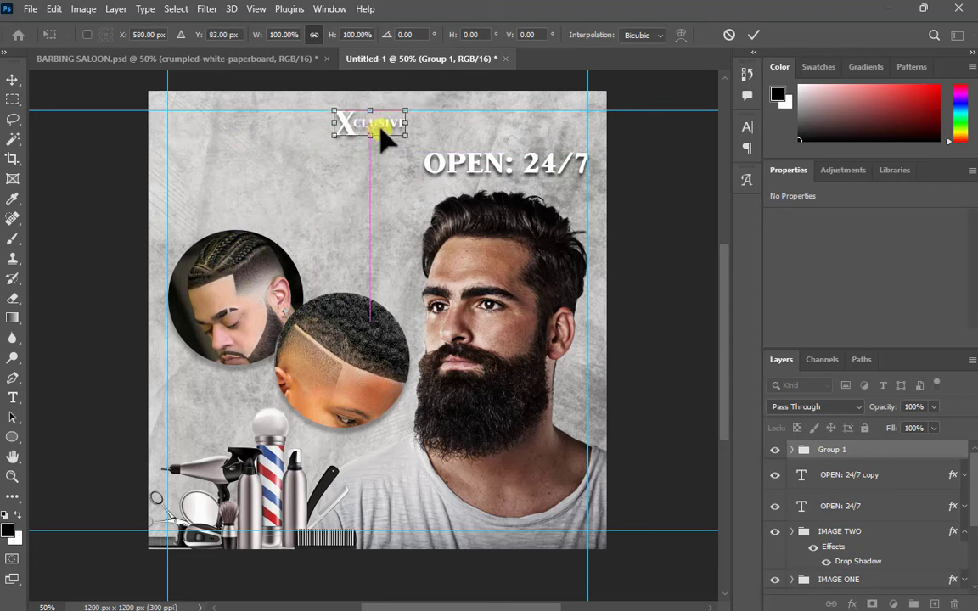
click(753, 35)
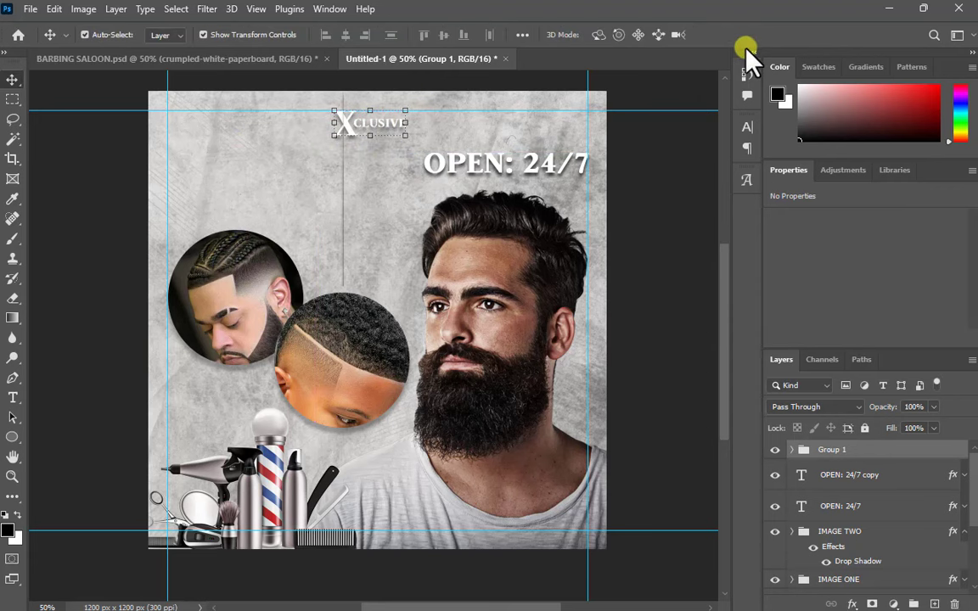
Step: Centre the "XCLUSIVE" group horizontally on the whole canvas, then clear the selection
click(660, 182)
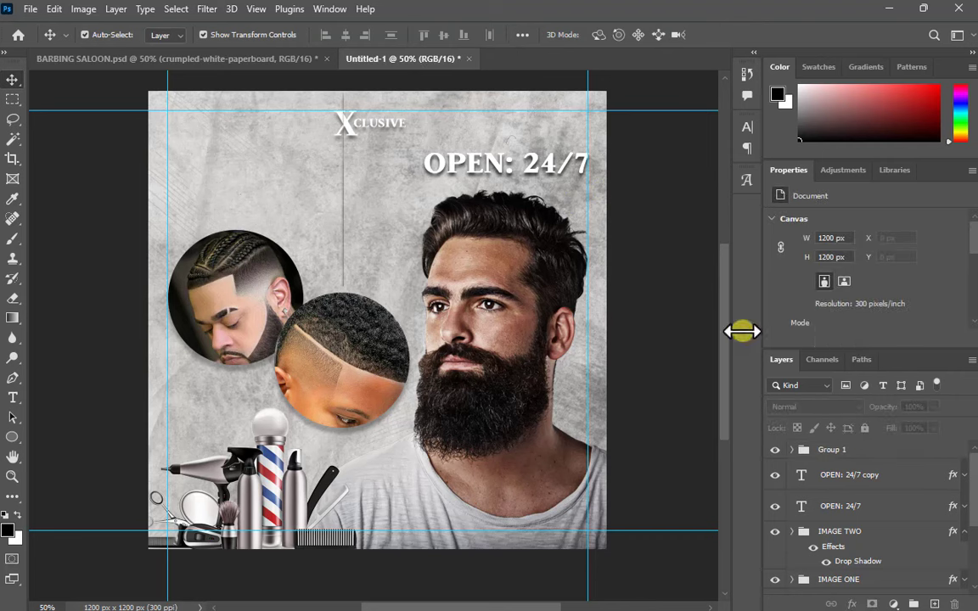
click(873, 454)
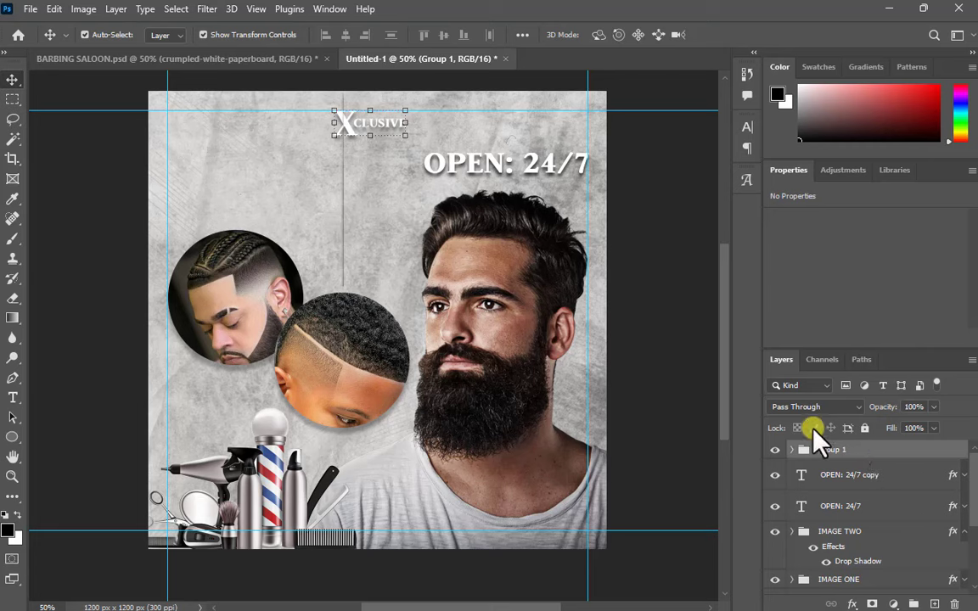
key(ctrl+a)
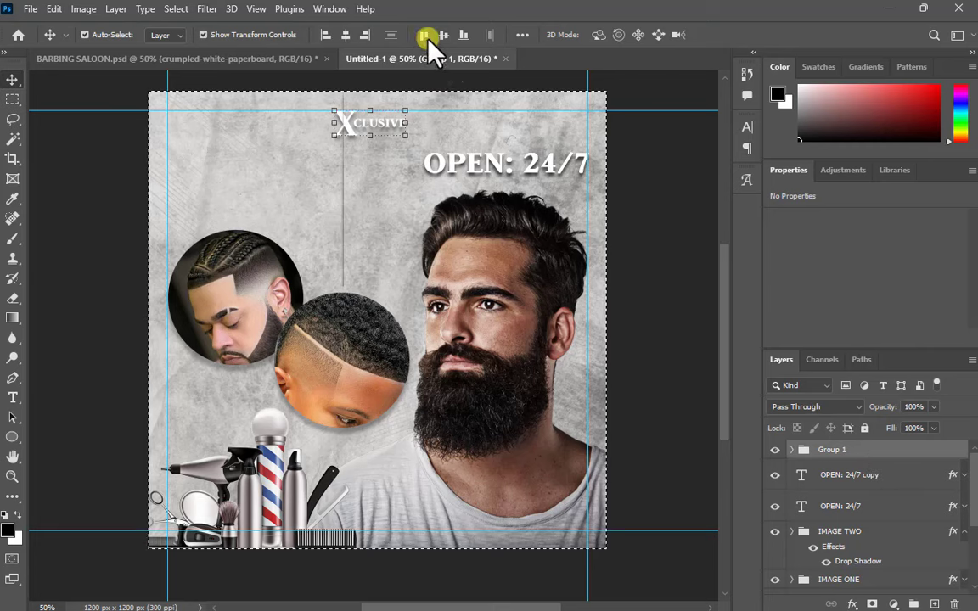
click(343, 36)
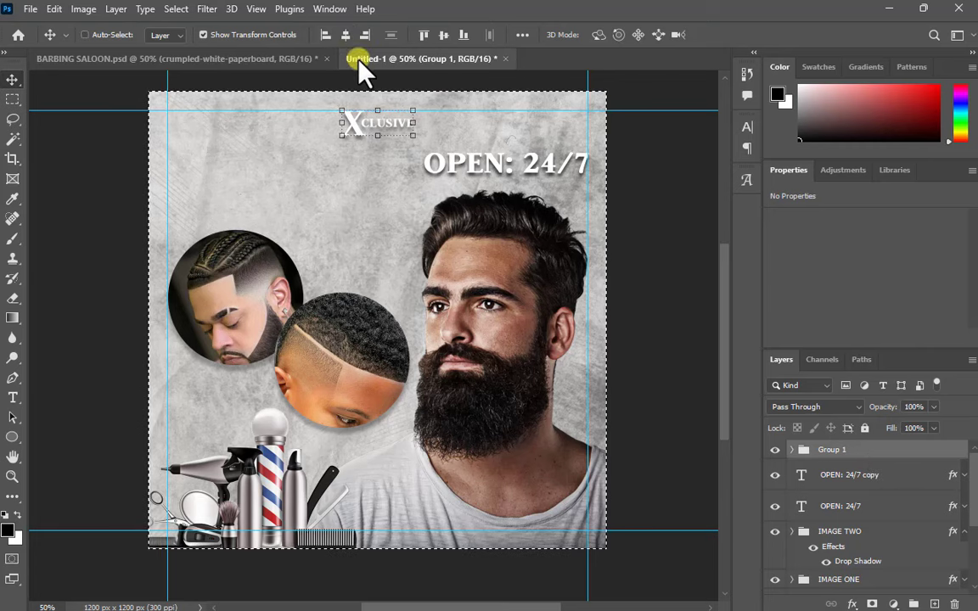
key(ctrl+d)
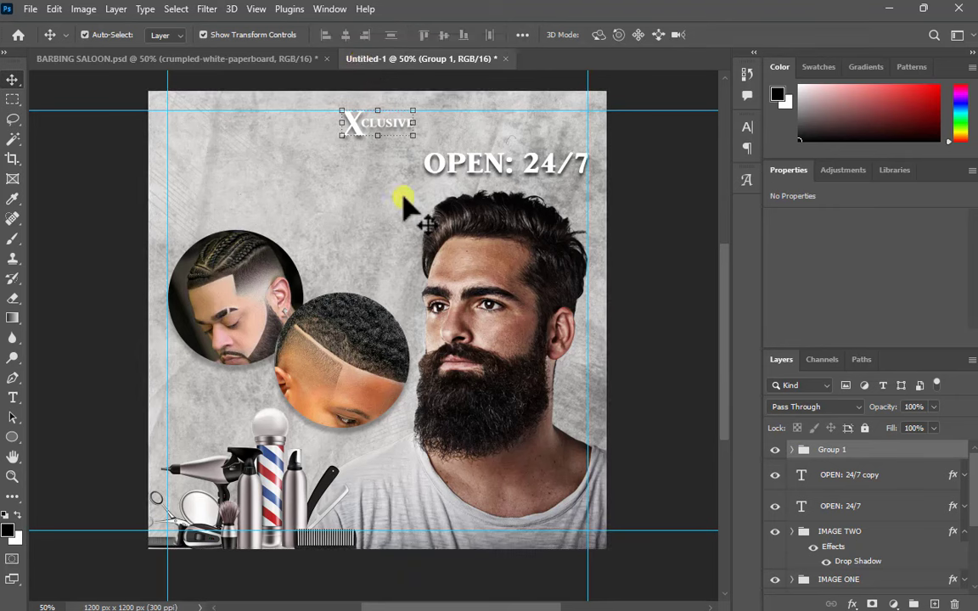
Step: Enlarge the "XCLUSIVE" group to about 121%, keeping its top edge on the upper margin guide
click(339, 134)
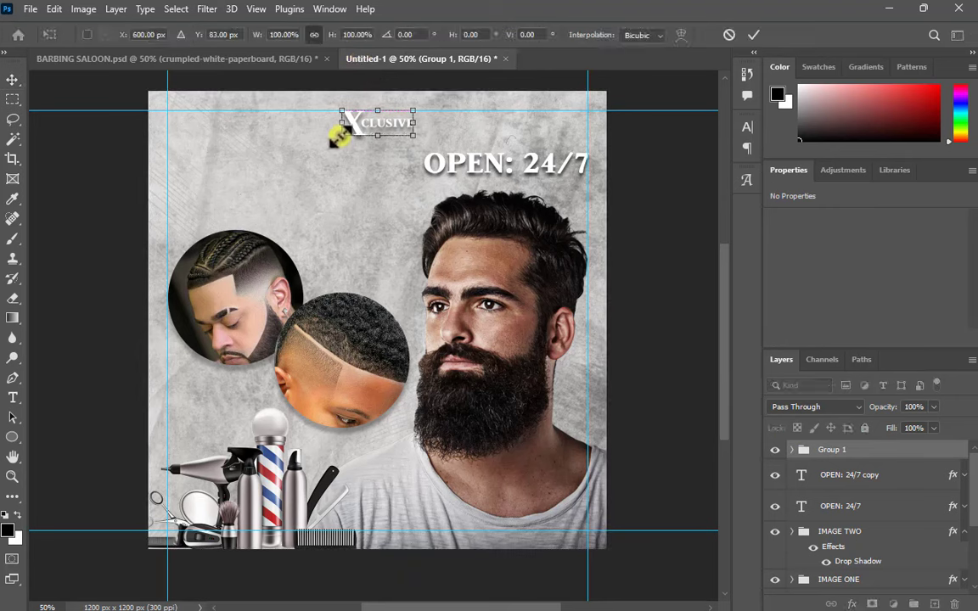
drag(338, 136, 332, 159)
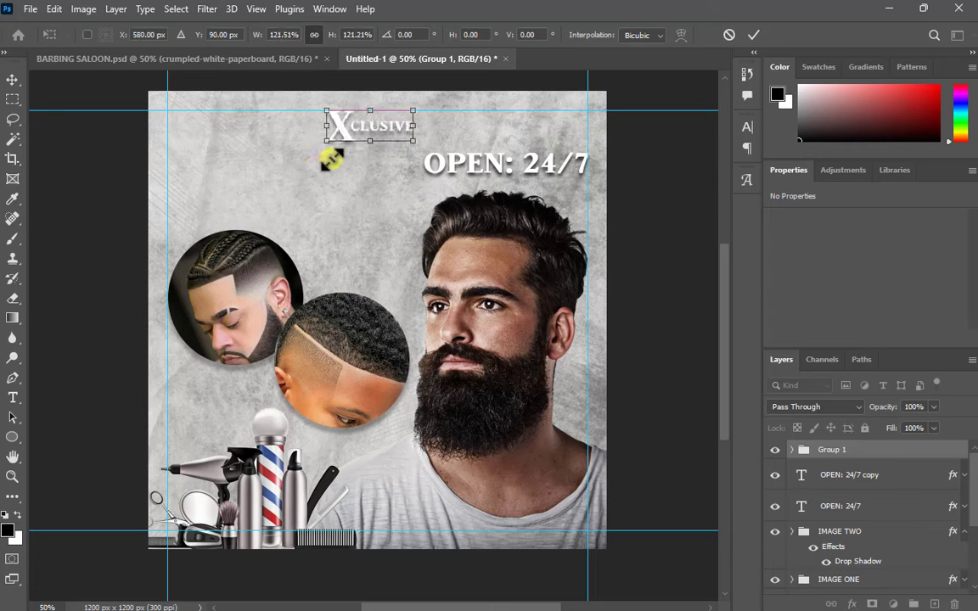
click(752, 35)
click(669, 165)
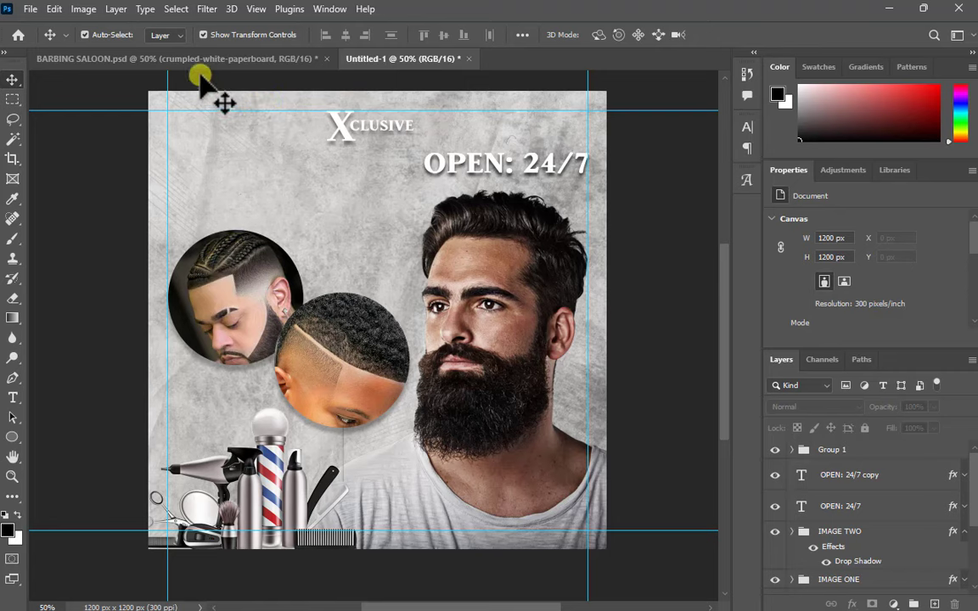
Step: Check the headline in BARBING SALOON.psd, then add the text "Barbing" above the haircut photos in the Untitled-1 flyer
click(182, 56)
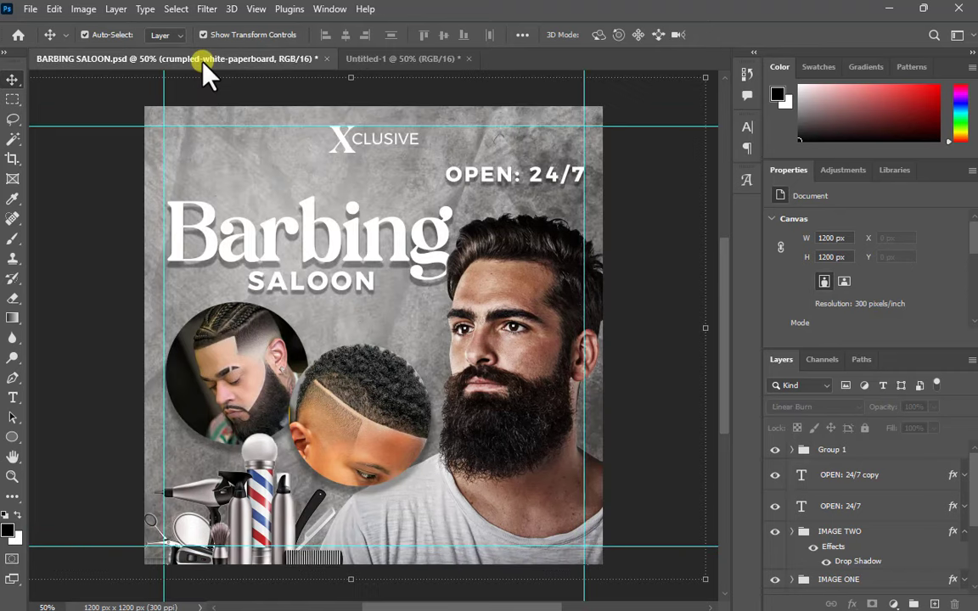
click(382, 60)
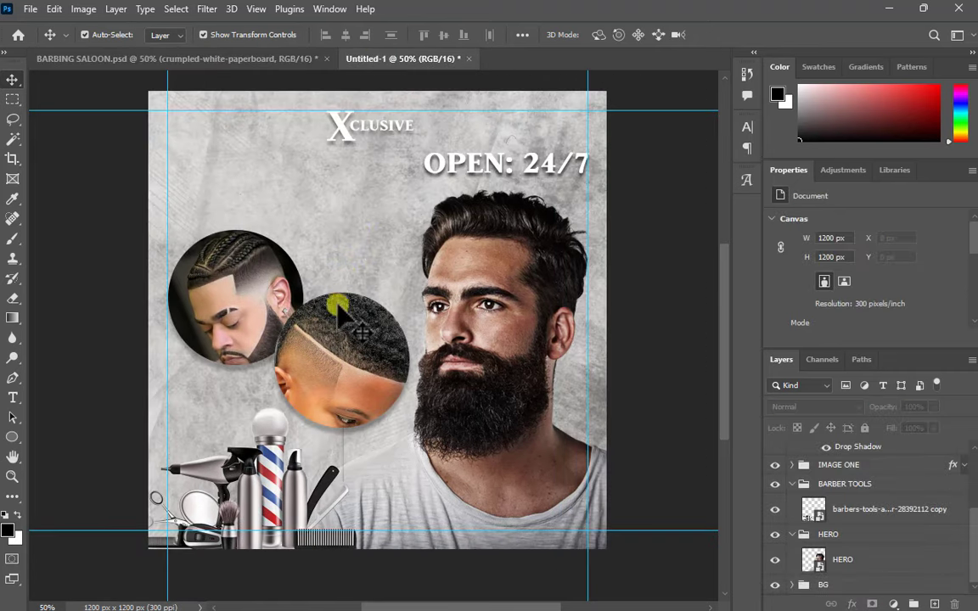
key(t)
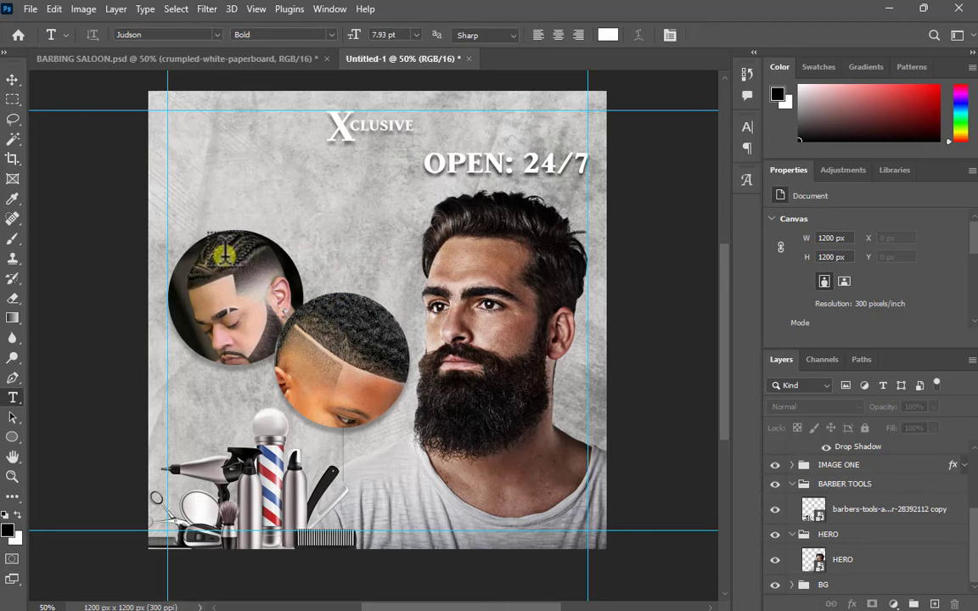
click(229, 201)
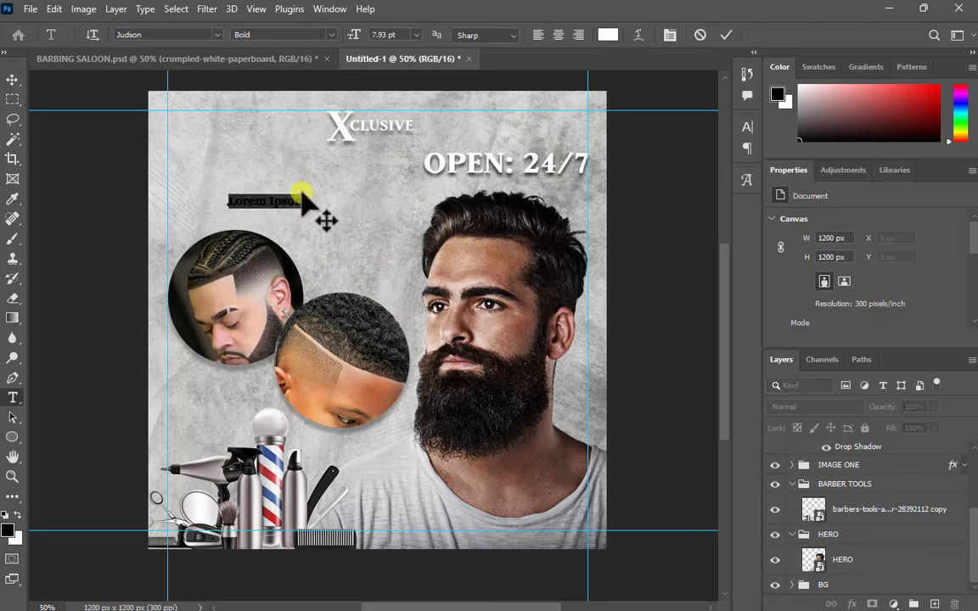
text(Barbing)
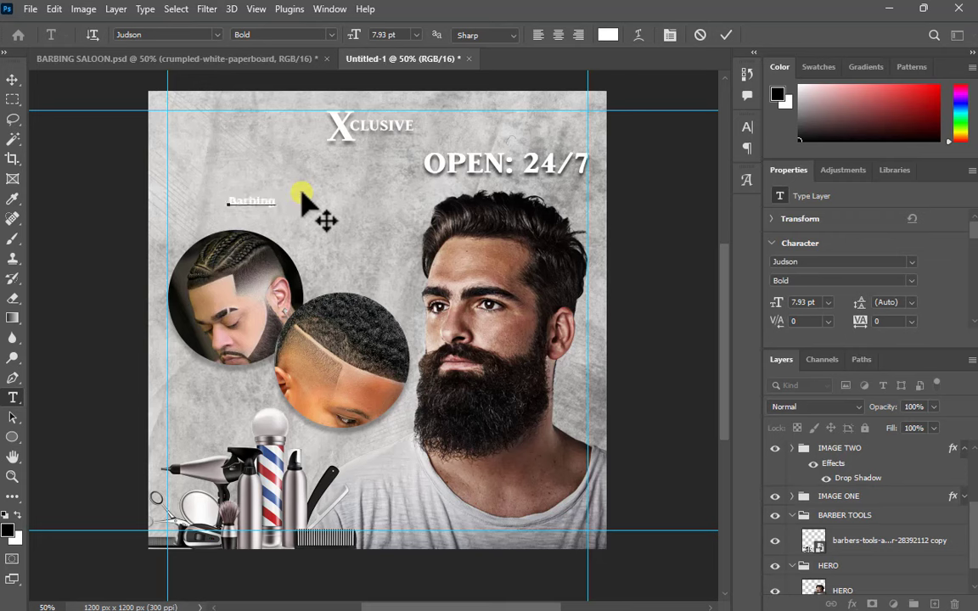
click(730, 35)
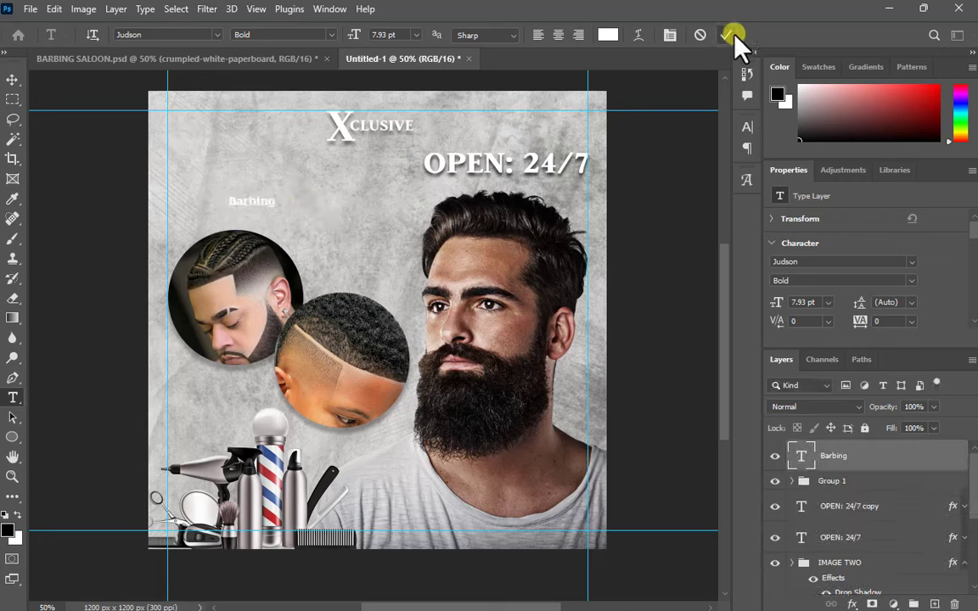
Step: Scale the "Barbing" text to about 542% (43.07 pt) and align it with the left margin guide, below "XCLUSIVE"
click(13, 79)
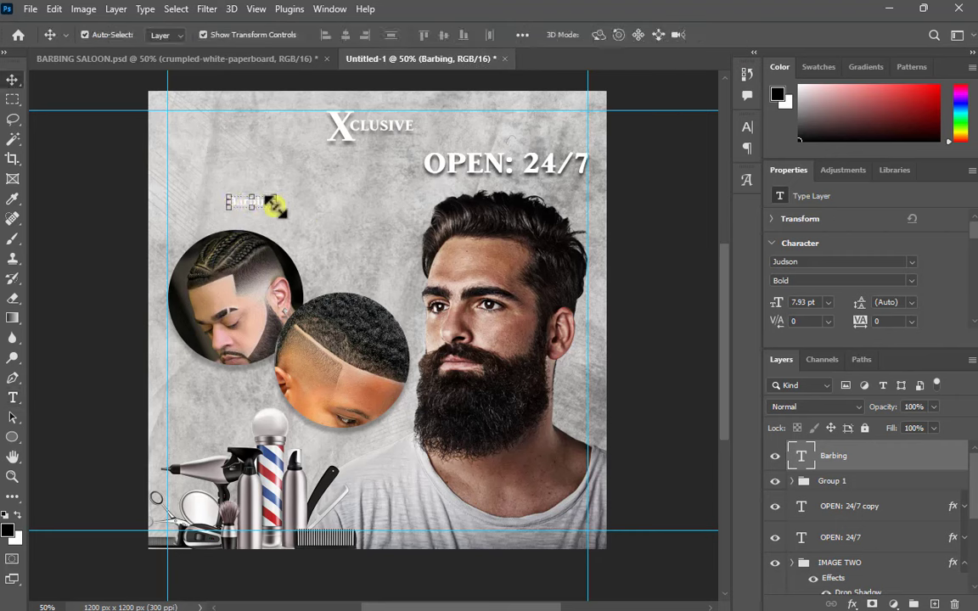
key(ctrl+t)
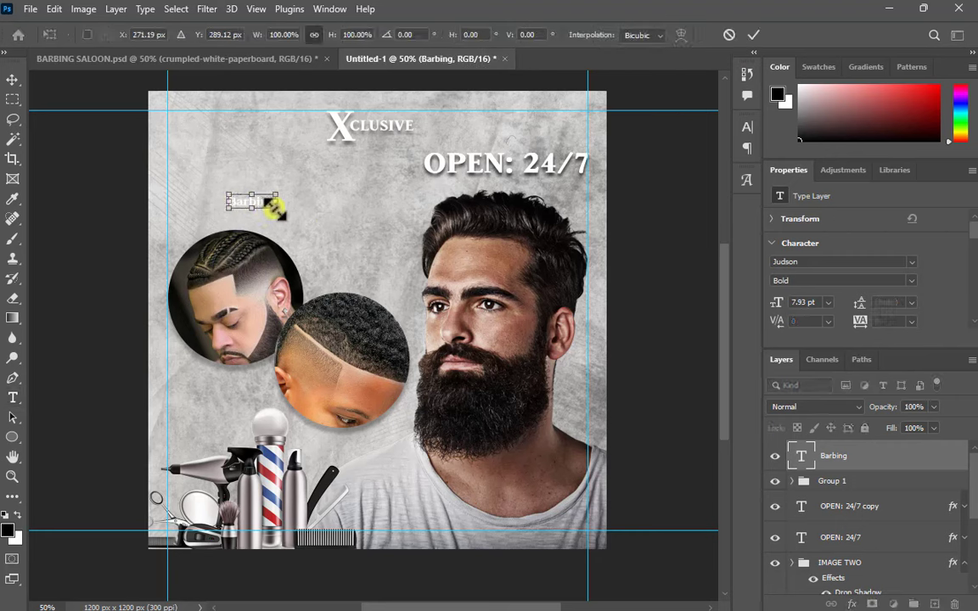
drag(276, 207, 494, 402)
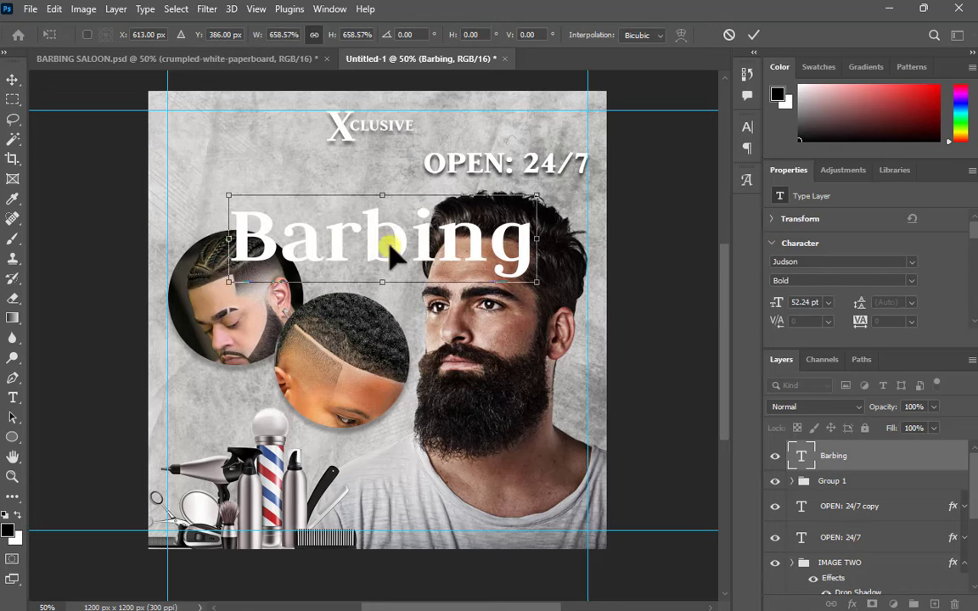
drag(391, 247, 327, 211)
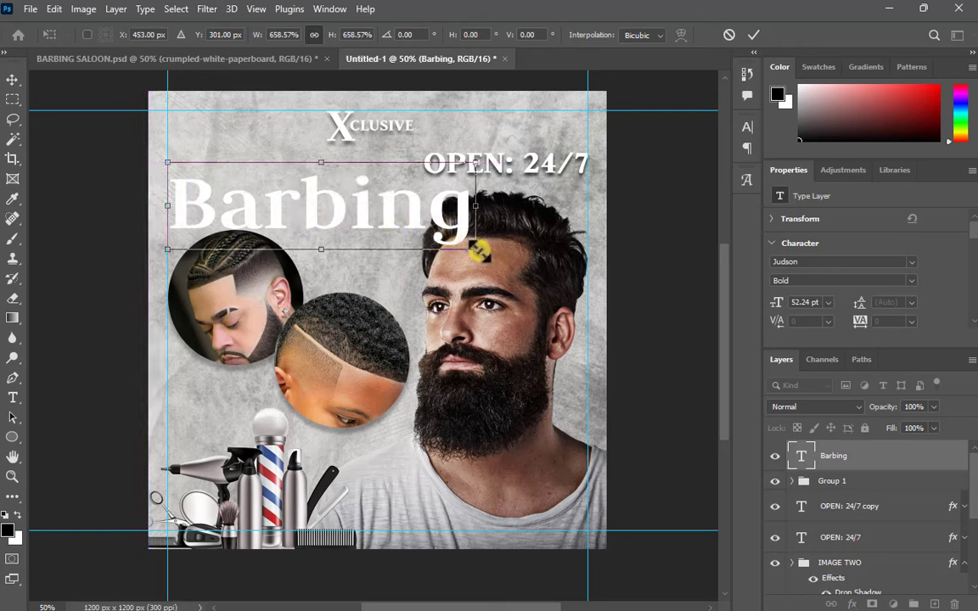
drag(480, 252, 422, 238)
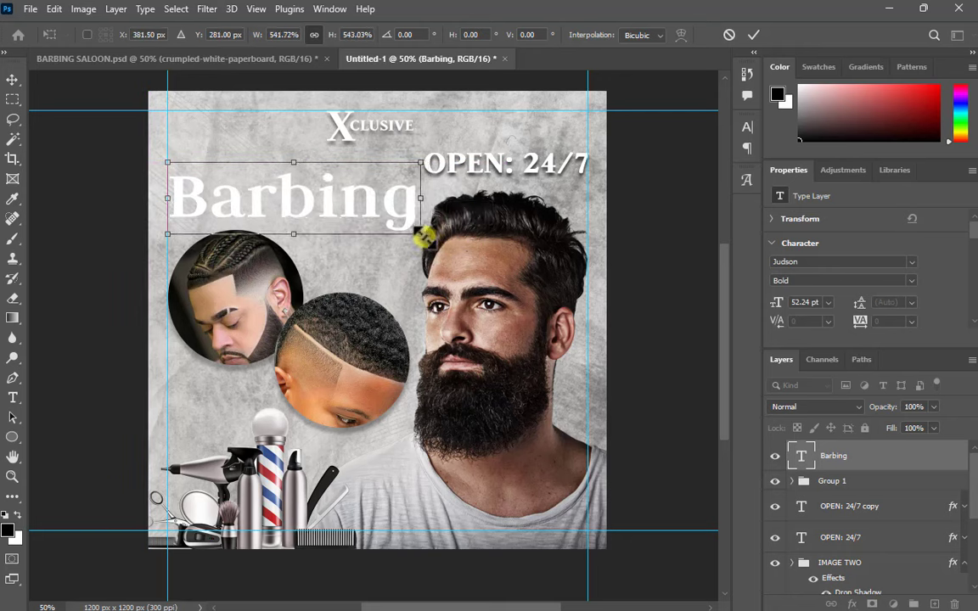
drag(372, 209, 373, 217)
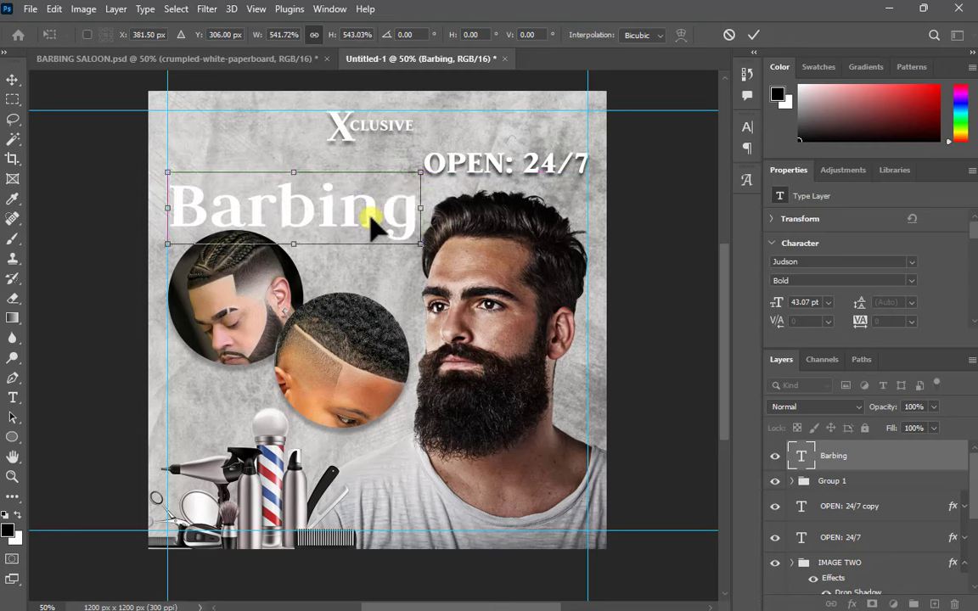
key(Return)
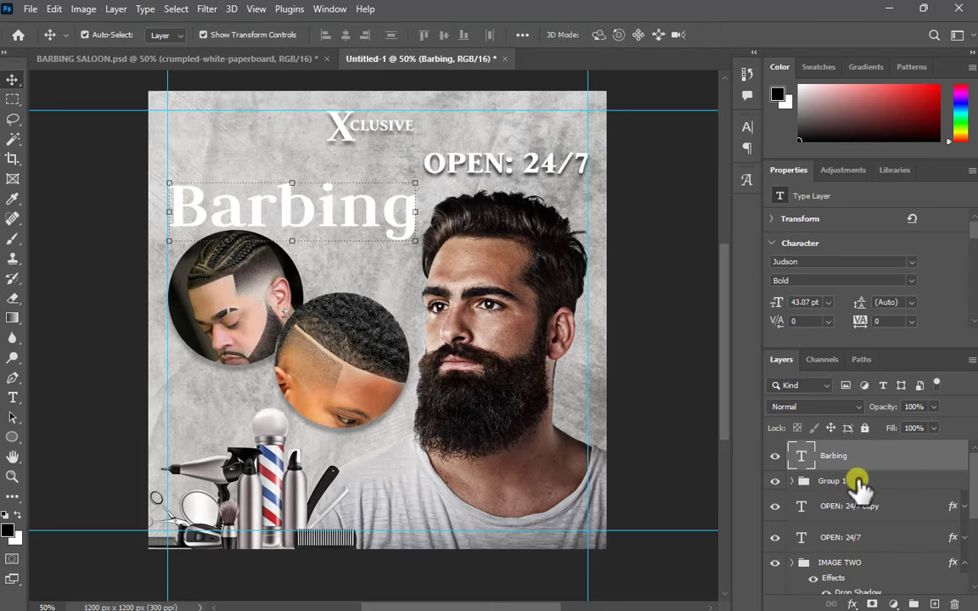
Step: Move the IMAGE ONE and IMAGE TWO haircut groups together 75 px down, clear of the "Barbing" headline
click(852, 488)
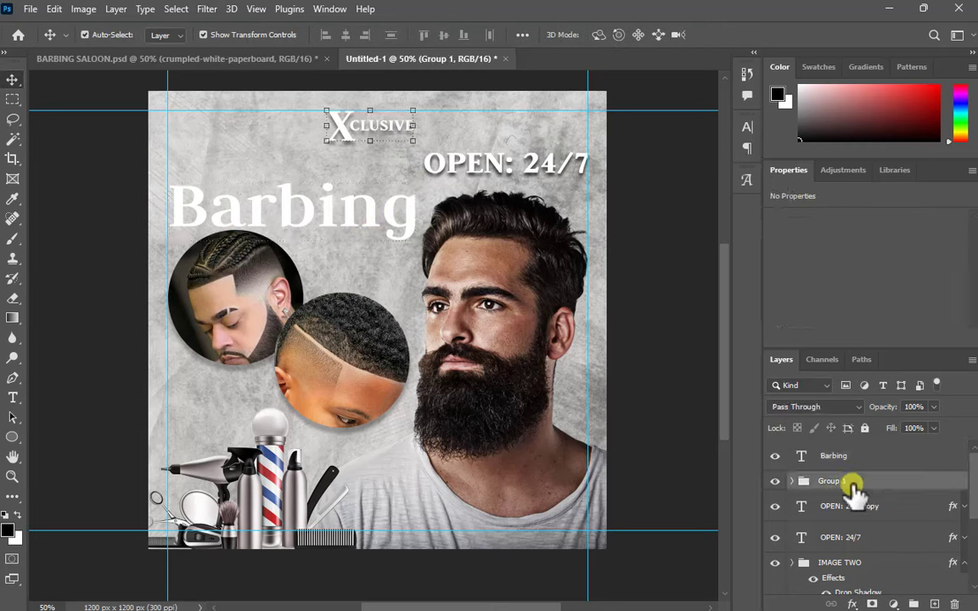
scroll(874, 509, down, 2)
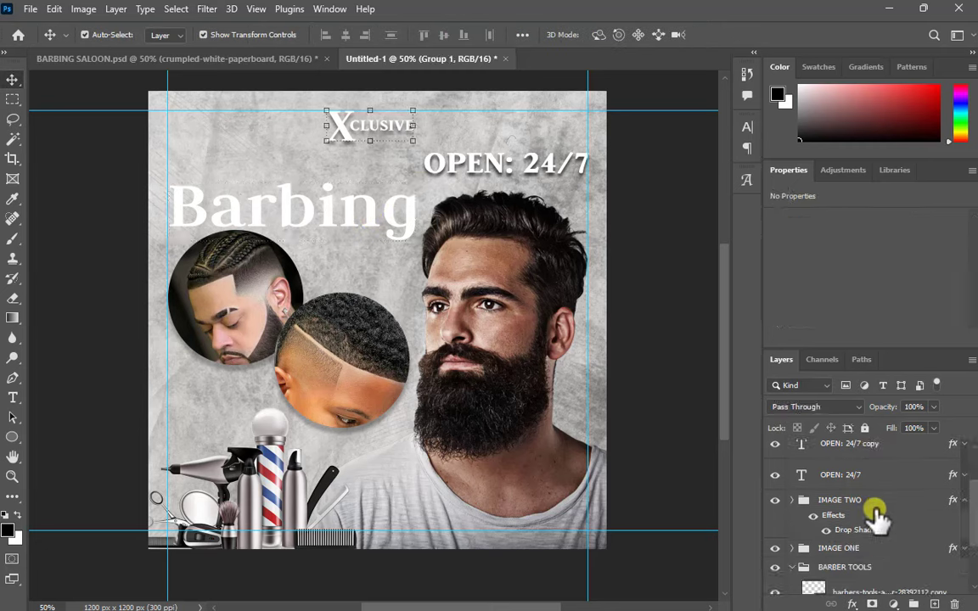
click(963, 501)
click(915, 521)
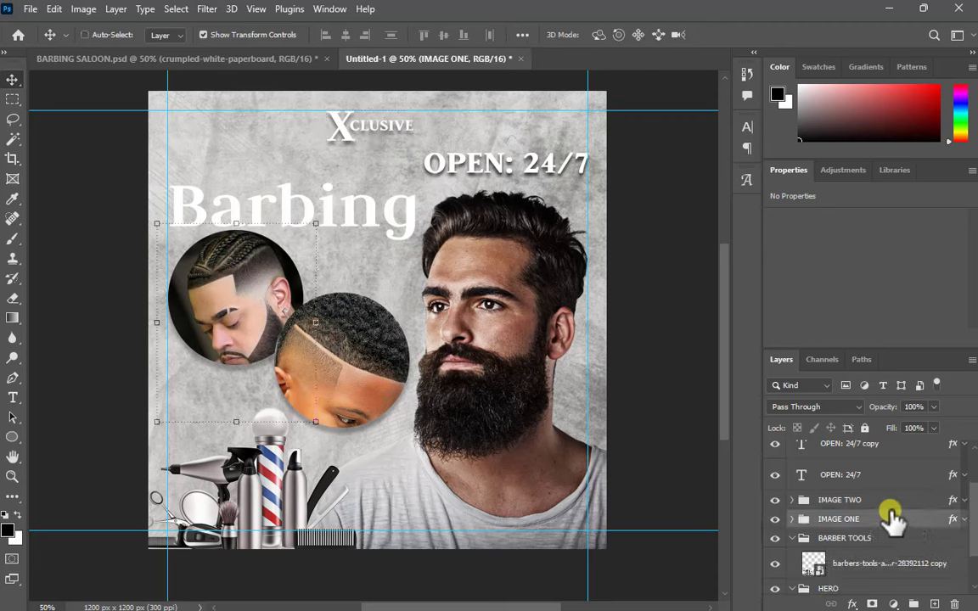
ctrl+click(891, 503)
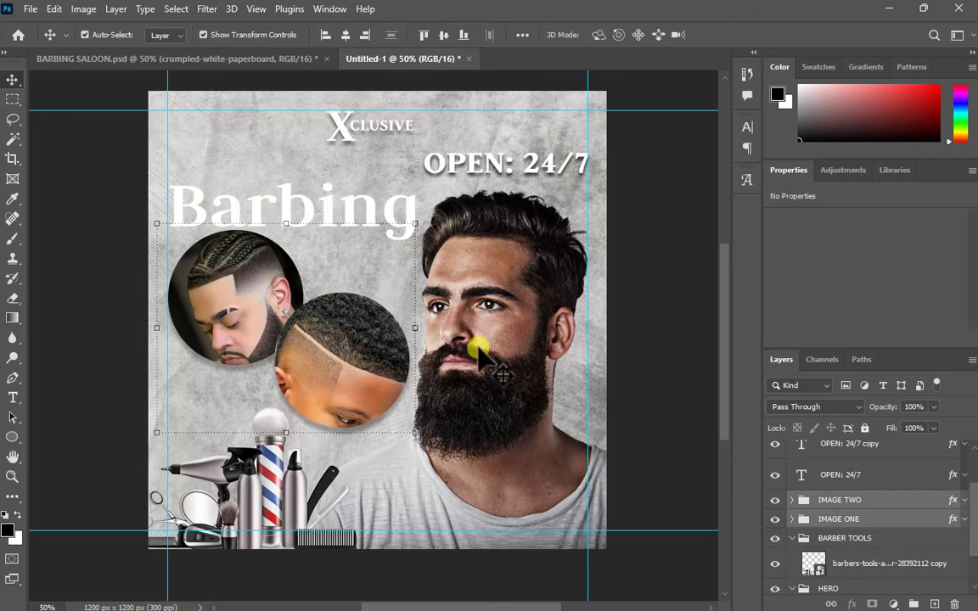
key(ctrl+t)
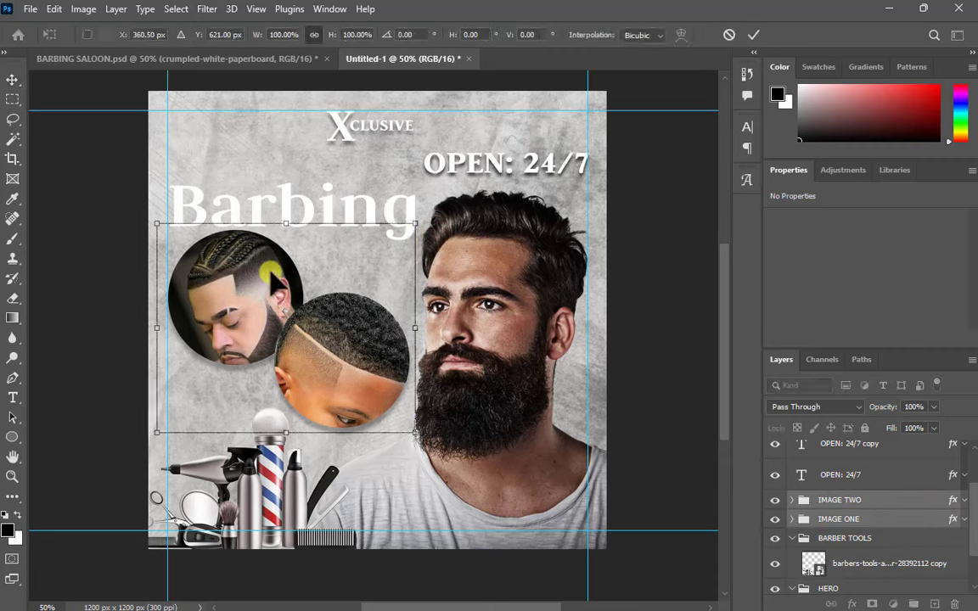
drag(276, 283, 267, 310)
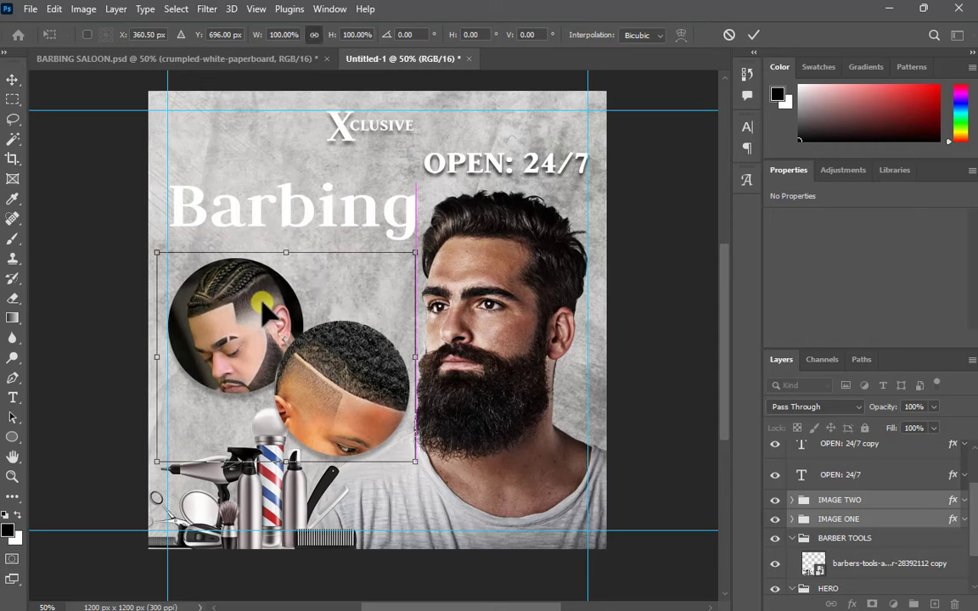
key(Return)
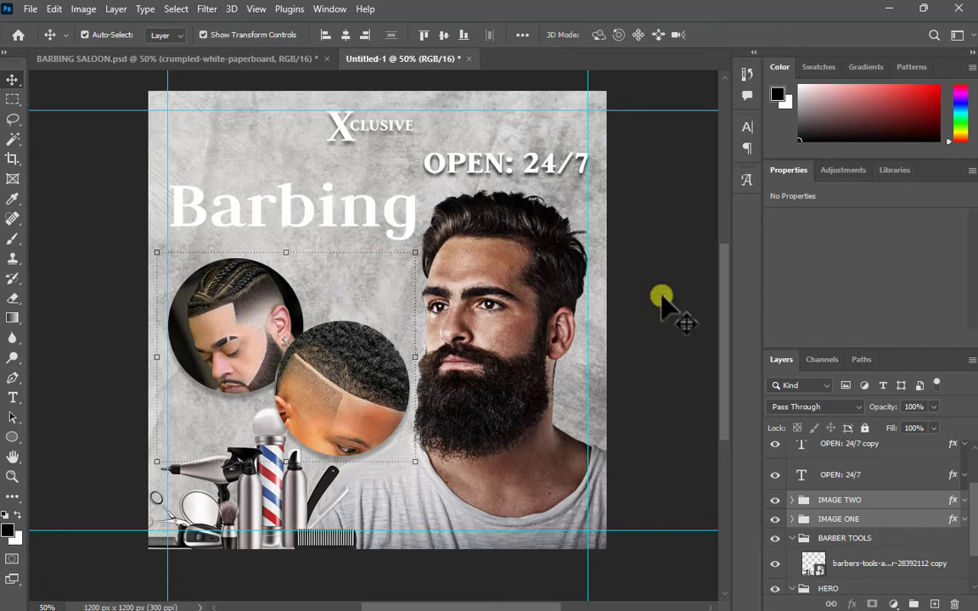
Step: Shift the barber tools image left and slightly down, and lower the "Barbing" text a little toward the haircut photos
drag(255, 458, 243, 478)
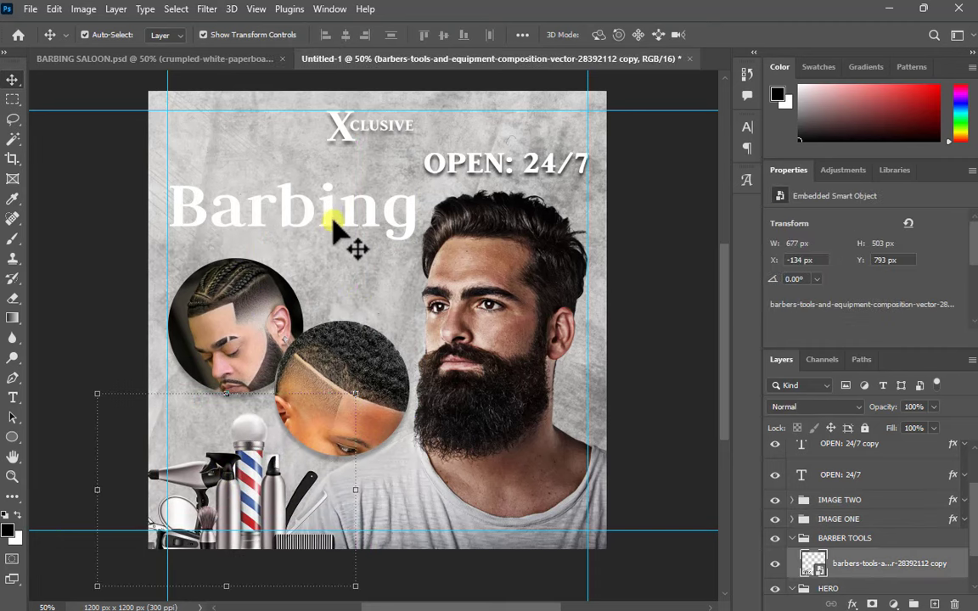
drag(334, 219, 335, 224)
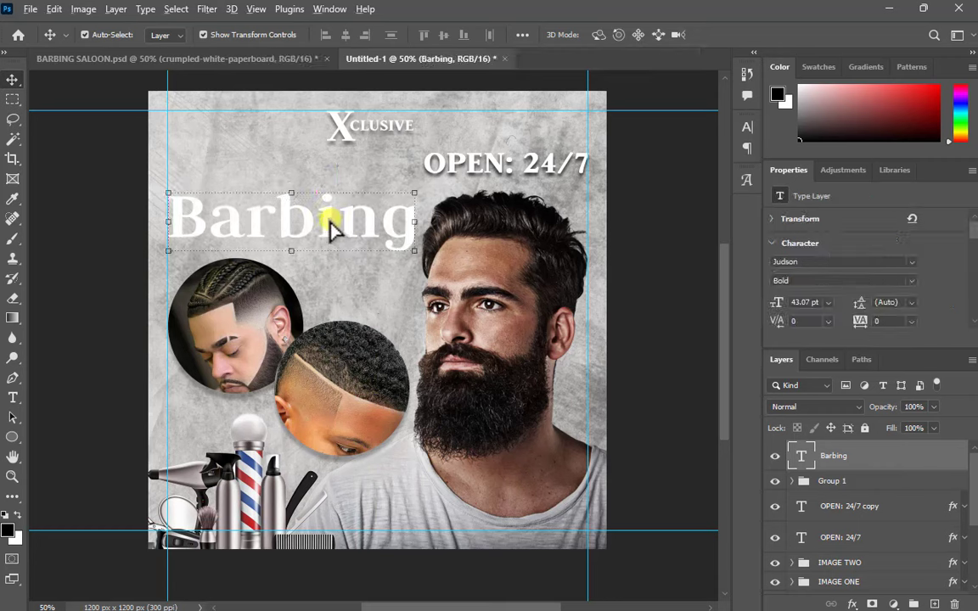
Step: Duplicate the "Barbing" text directly below the original and change the copy's wording to "Saloon"
drag(330, 225, 332, 286)
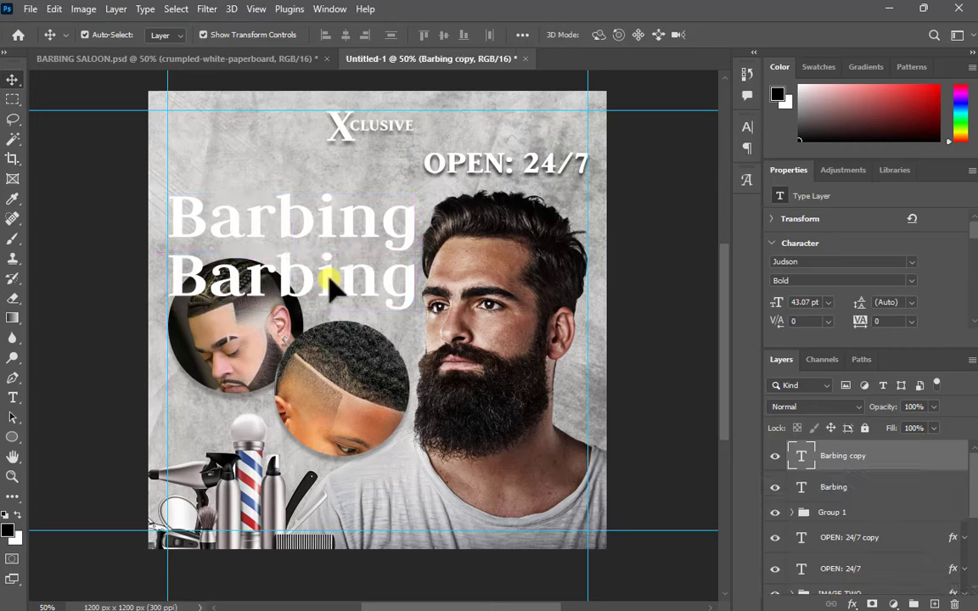
double_click(332, 285)
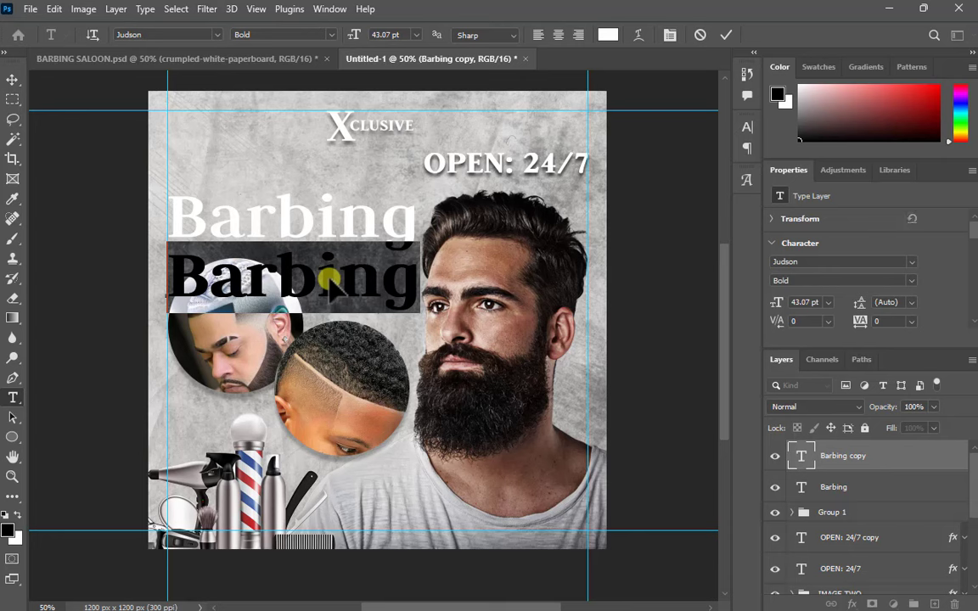
text(Saloon)
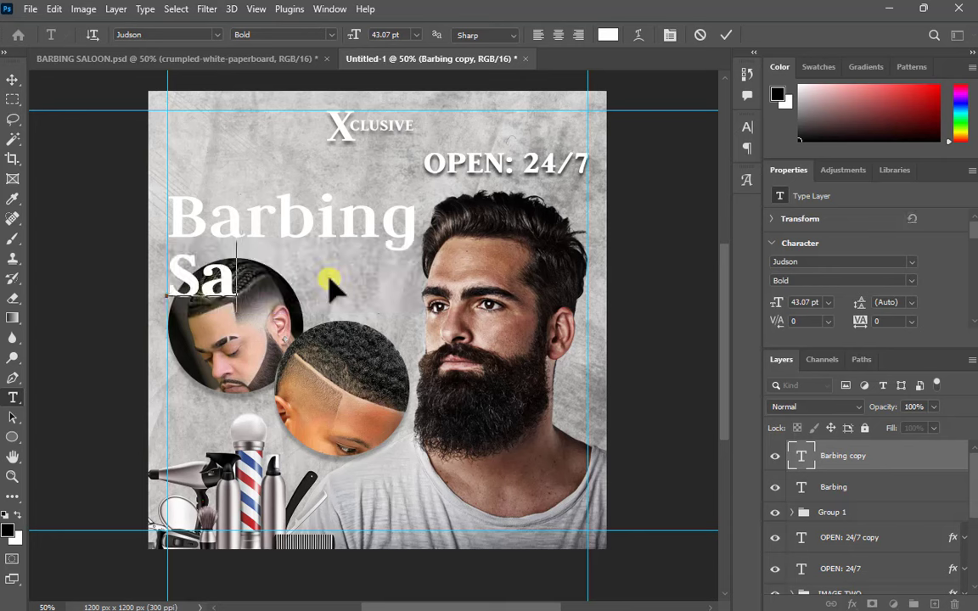
click(728, 34)
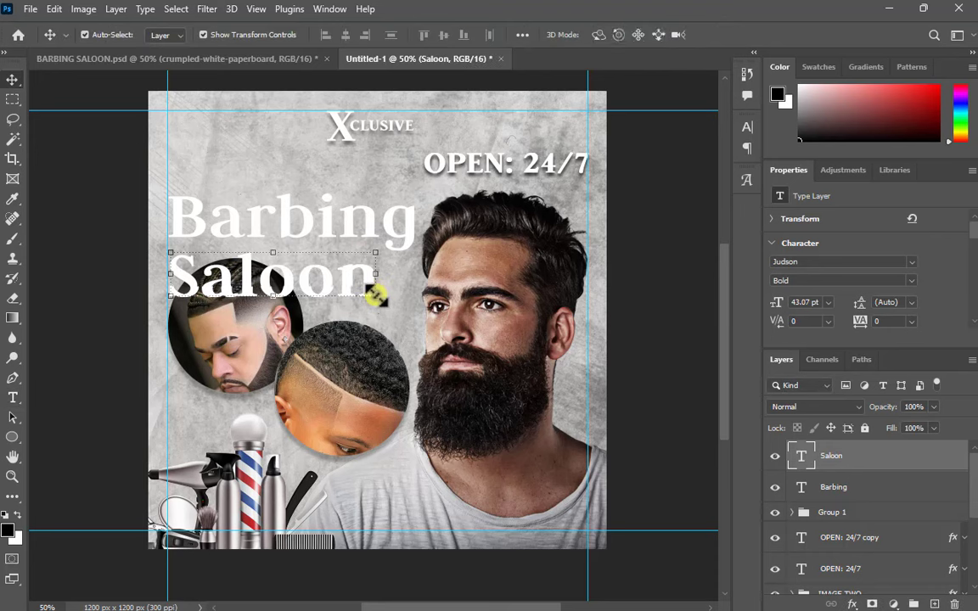
Step: Scale the "Saloon" text to about 40% (17.41 pt) and place it directly beneath "Barbing" at the left margin guide
key(ctrl+t)
drag(357, 286, 238, 254)
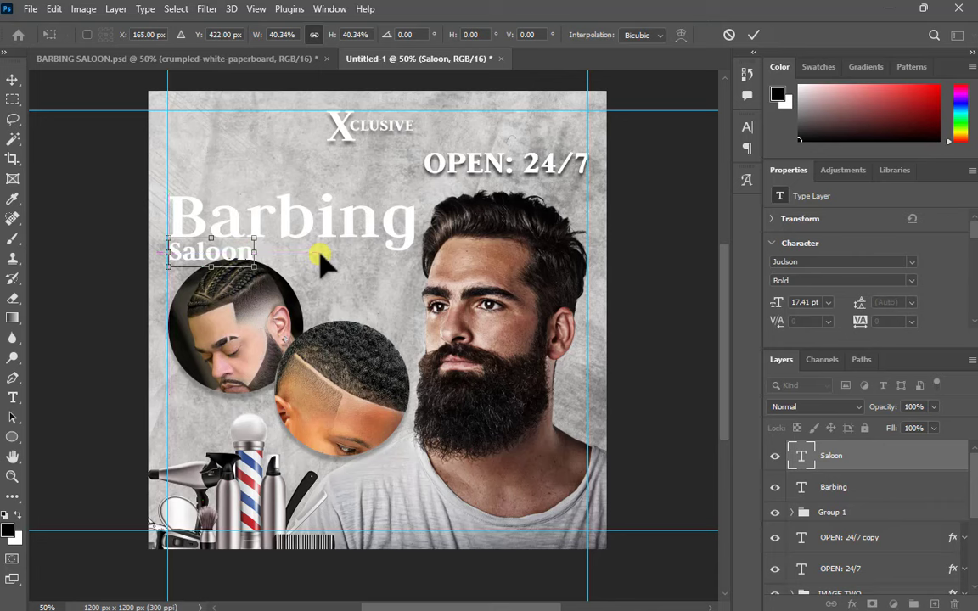
key(Return)
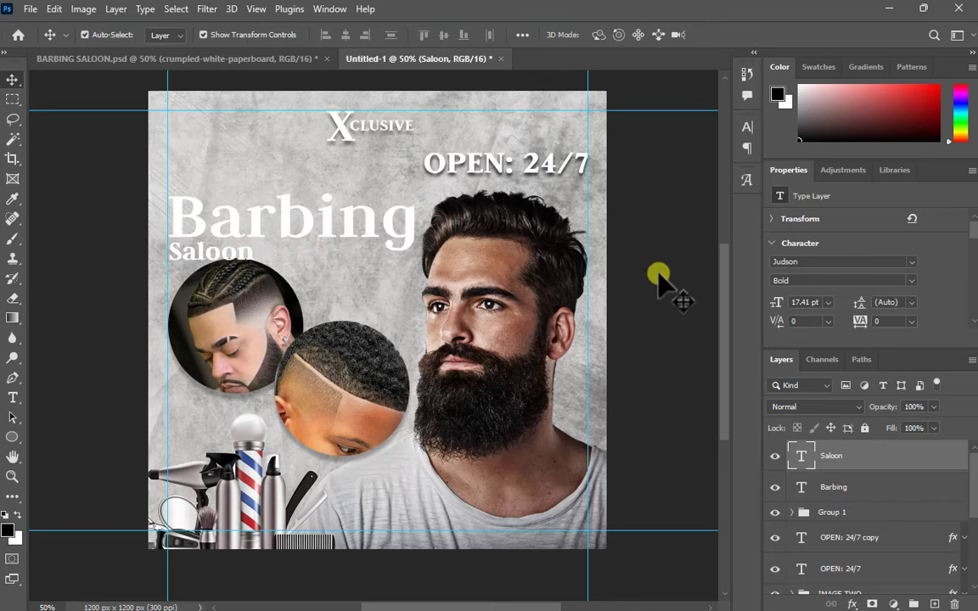
click(661, 273)
Step: Group the IMAGE ONE and IMAGE TWO haircut groups together and name the new group IMAGES
scroll(877, 502, down, 2)
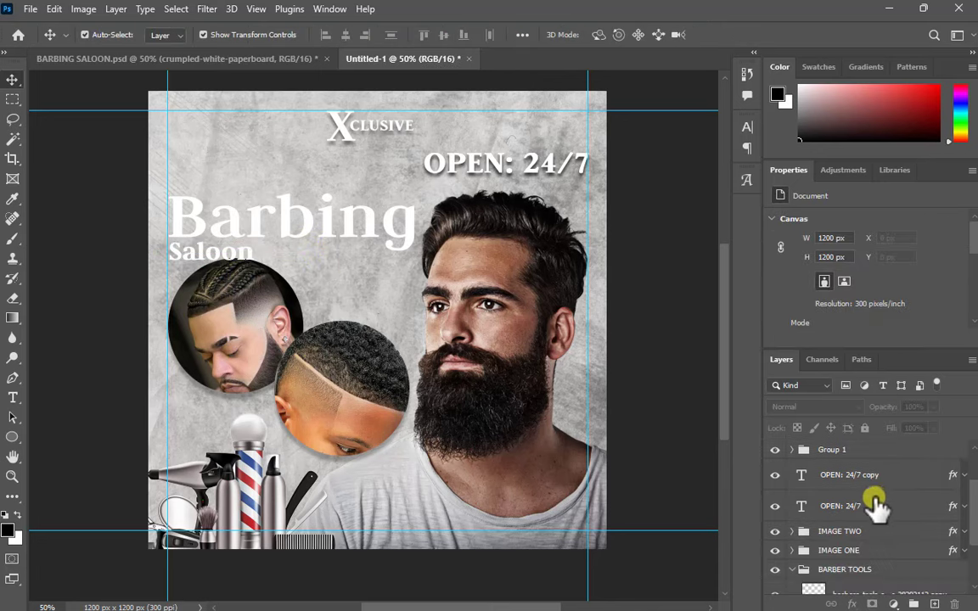
click(853, 531)
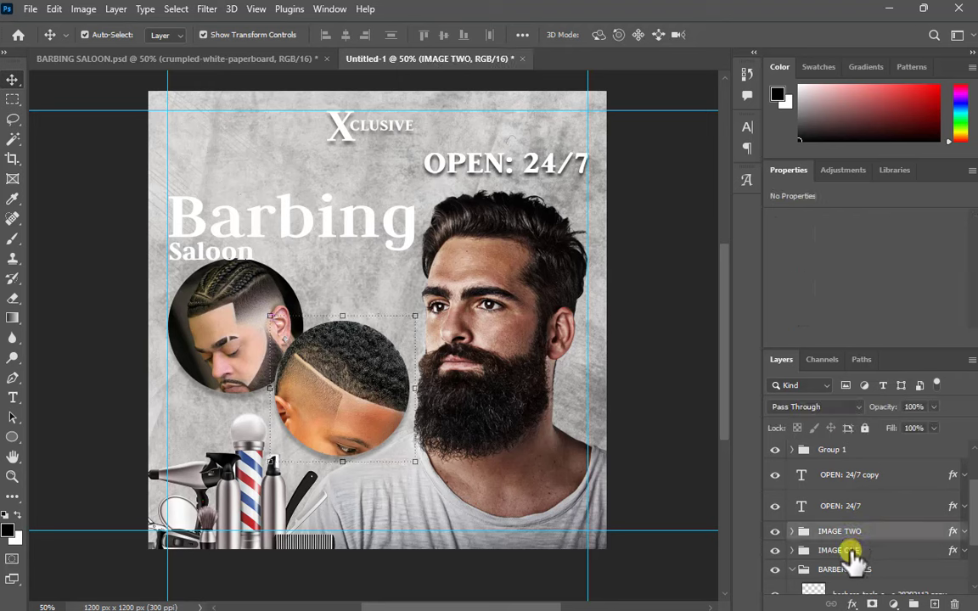
ctrl+click(852, 550)
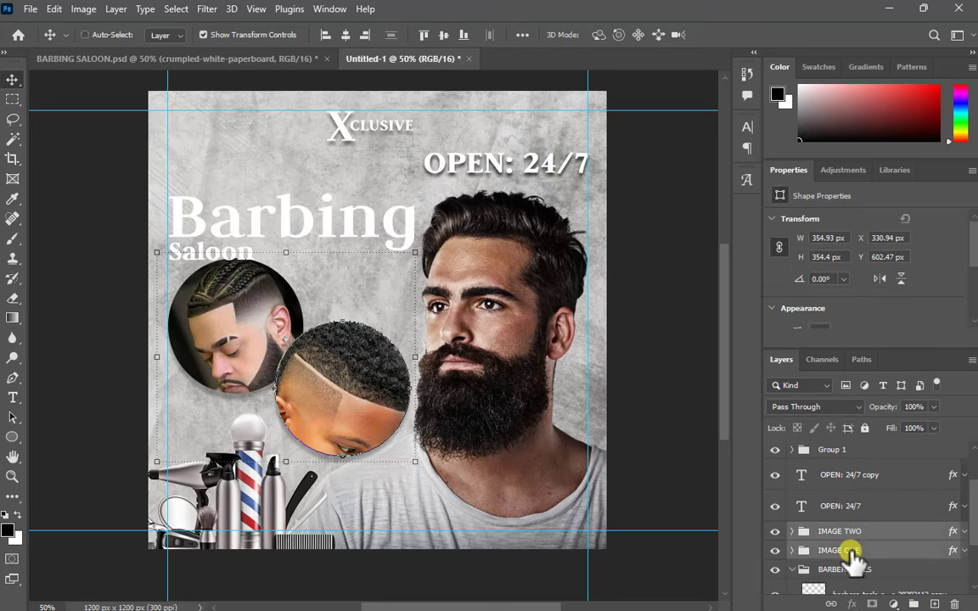
key(ctrl+g)
double_click(838, 530)
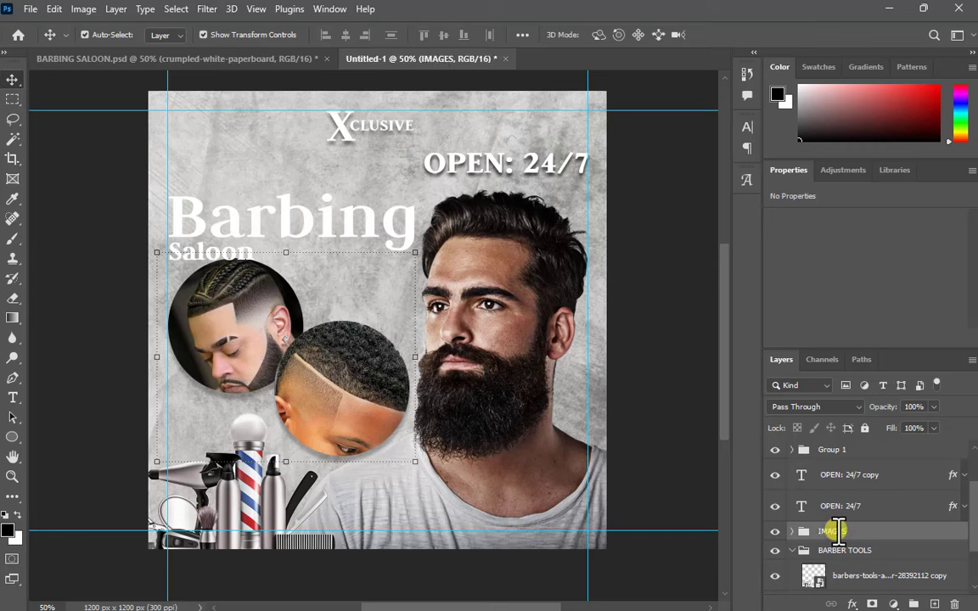
Step: Move the IMAGES group about 27 px down and 6 px left, clear of the "Saloon" text
key(ctrl+t)
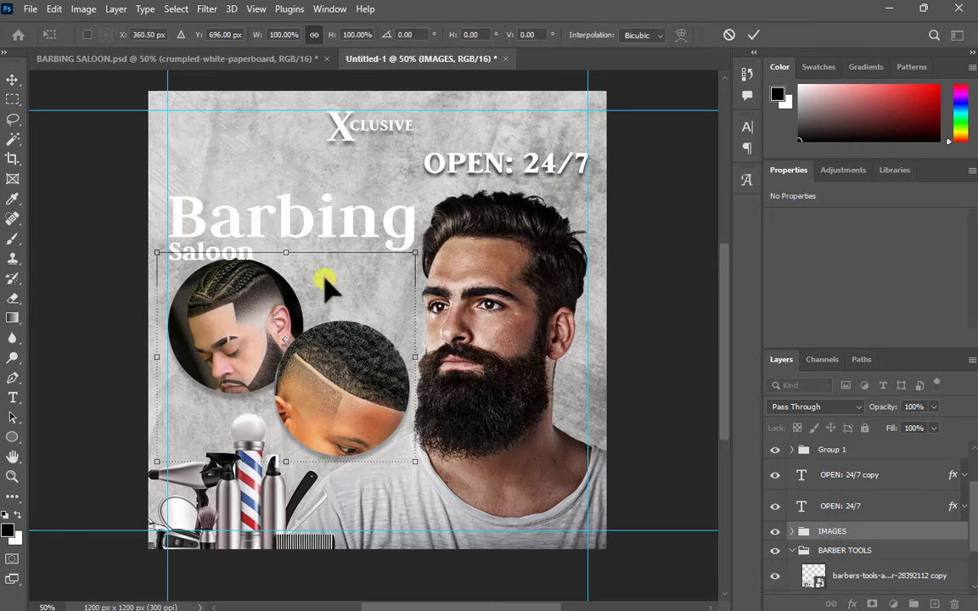
drag(292, 278, 295, 299)
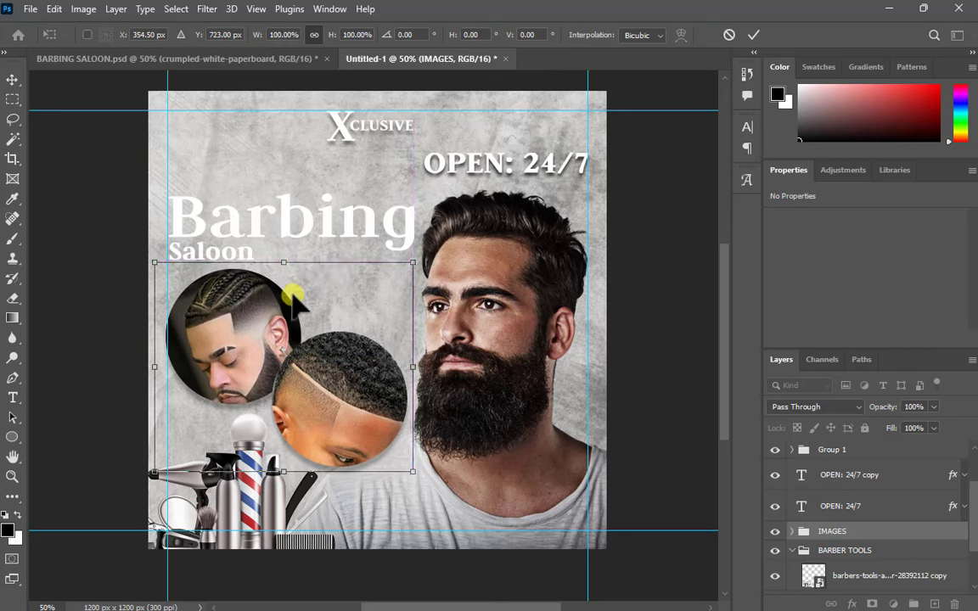
key(Return)
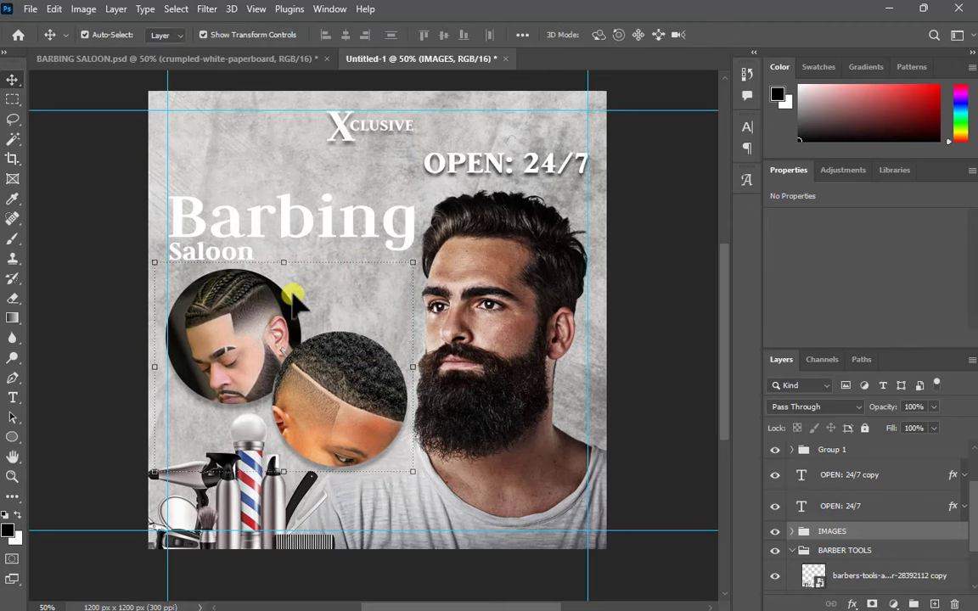
click(613, 252)
Step: Apply the drop shadow effect of the "OPEN: 24/7" text to both the "Barbing" and "Saloon" text layers
click(344, 224)
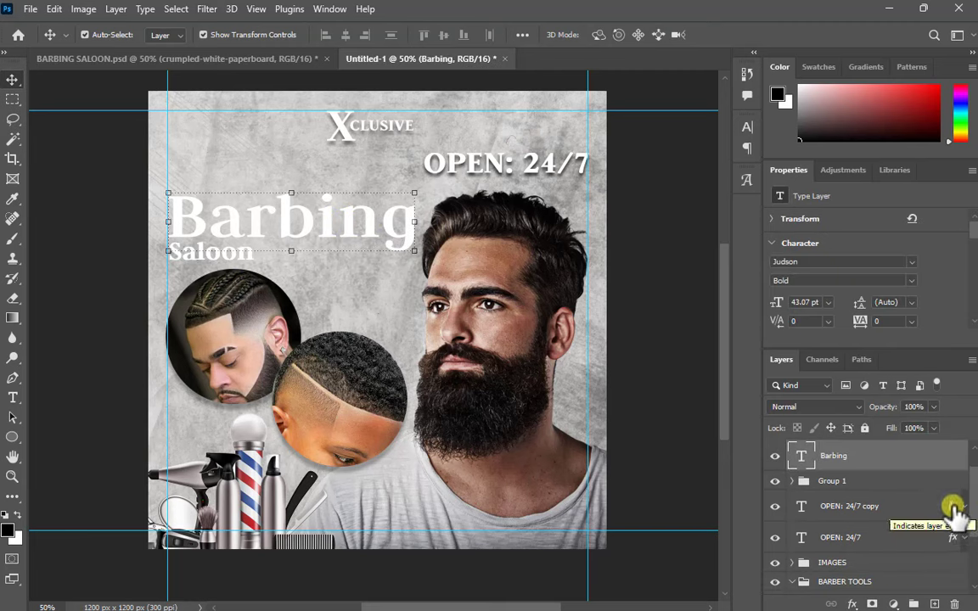
drag(953, 508, 939, 462)
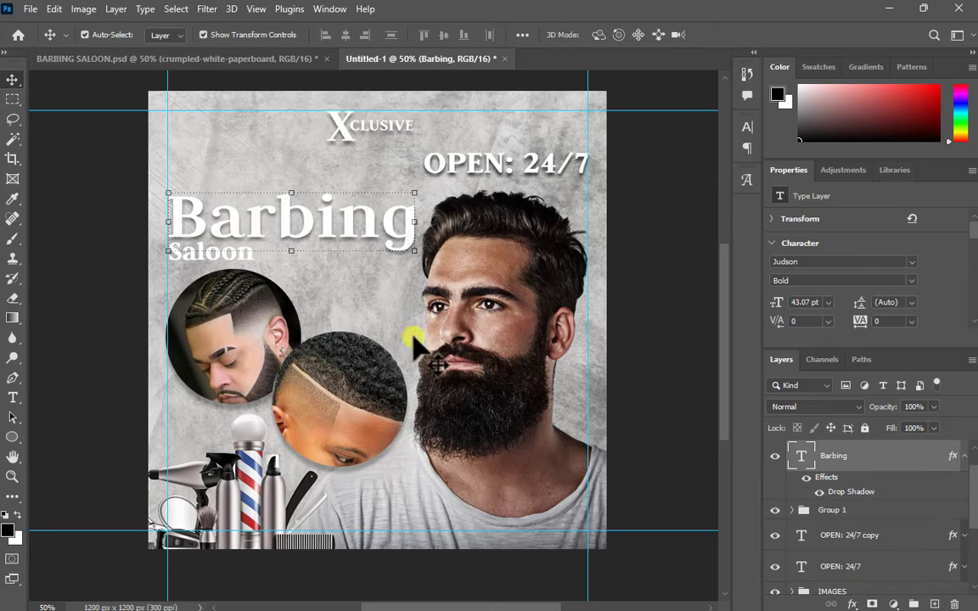
scroll(901, 523, up, 1)
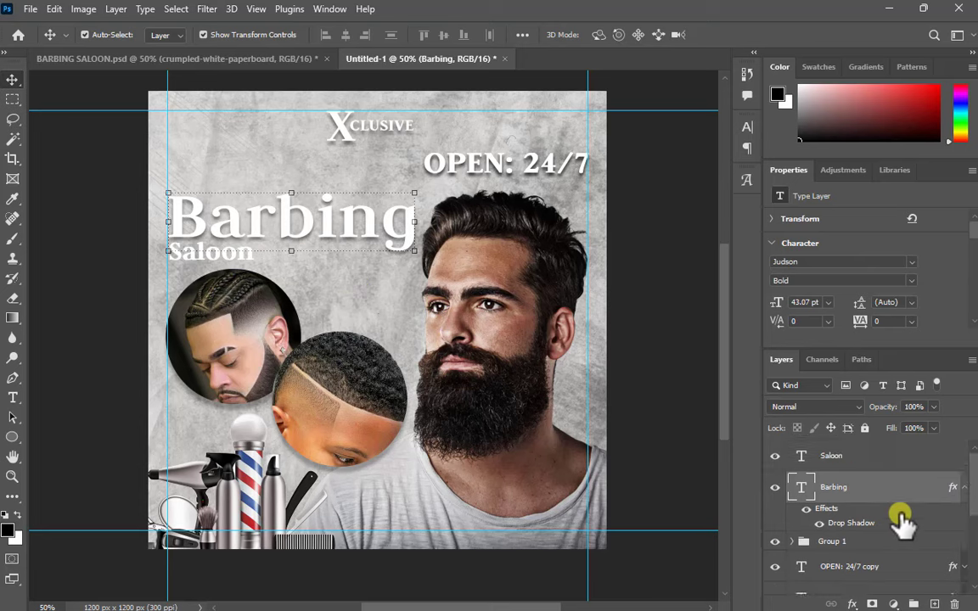
drag(950, 487, 953, 467)
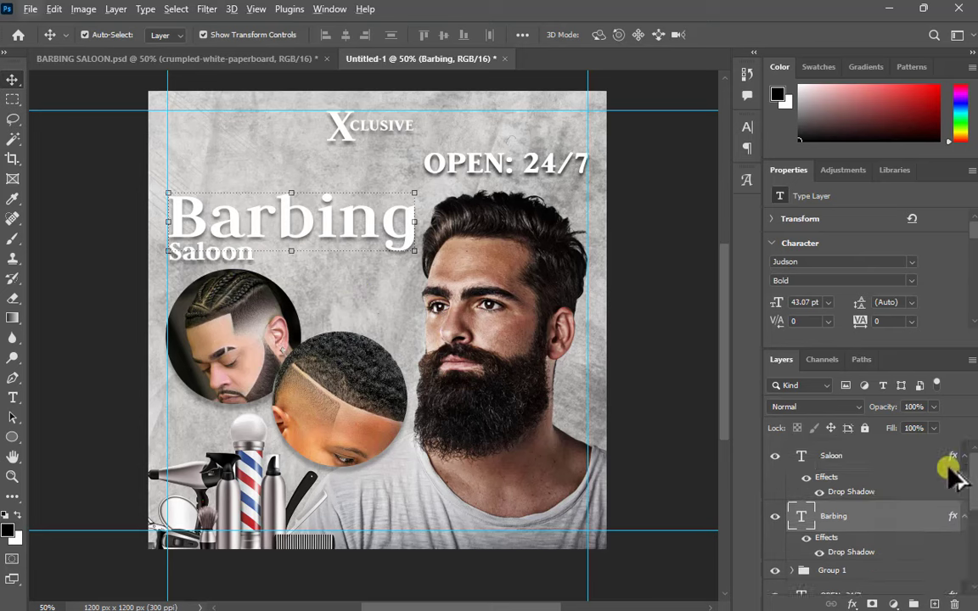
click(653, 224)
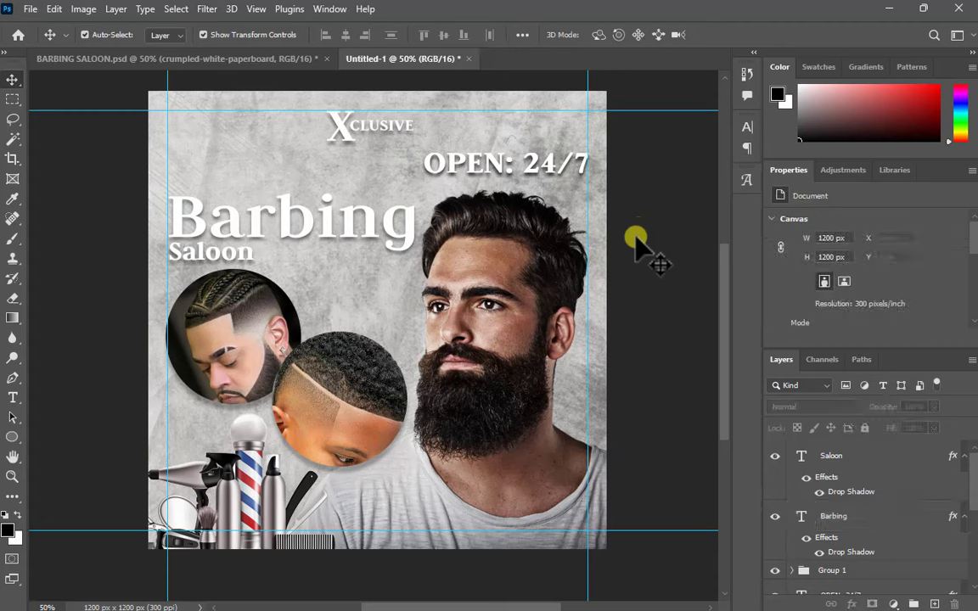